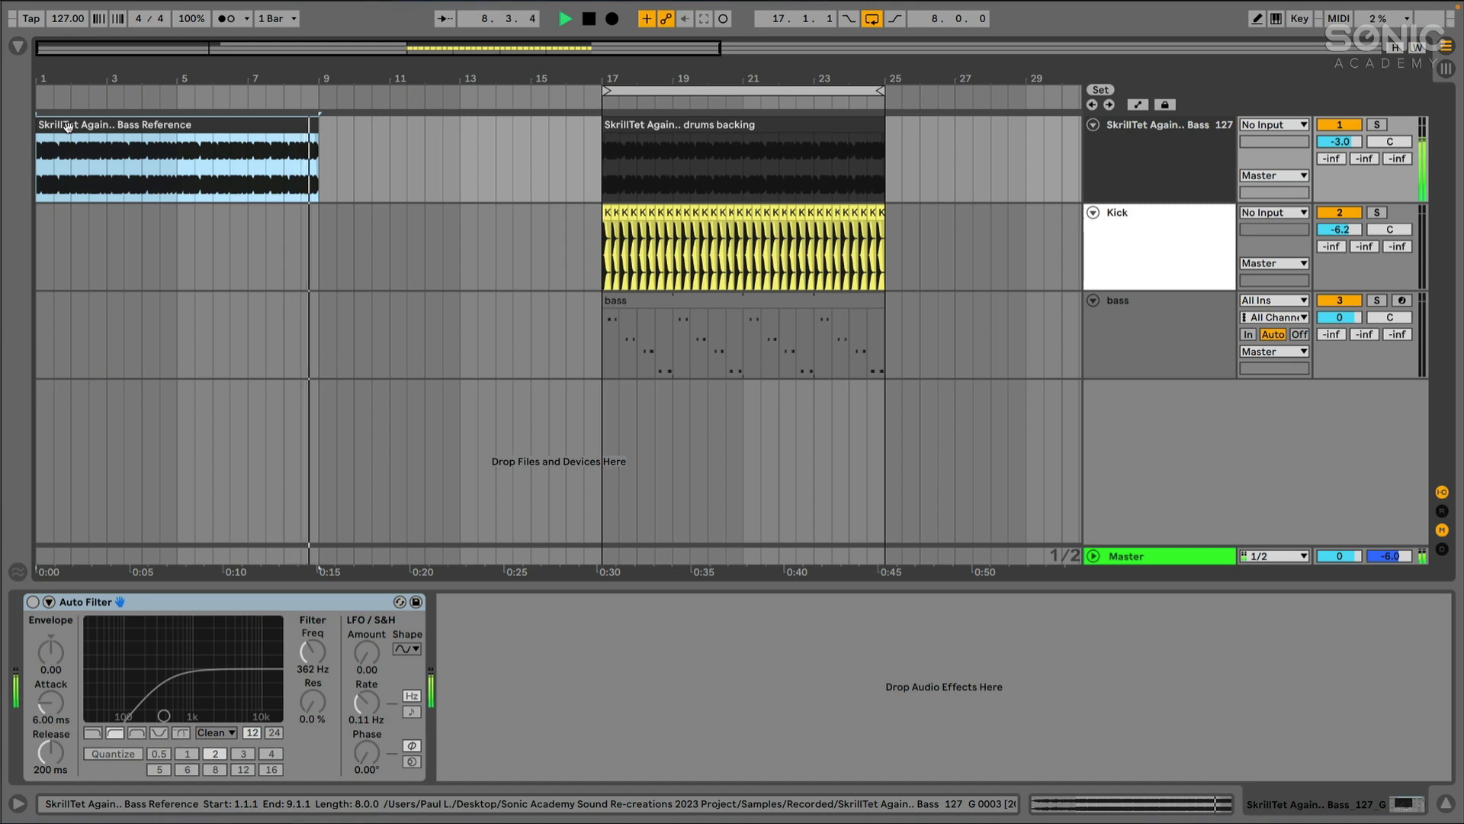
# Stop the playback and turn on the Auto Filter on the drums backing track
pyautogui.press('space')
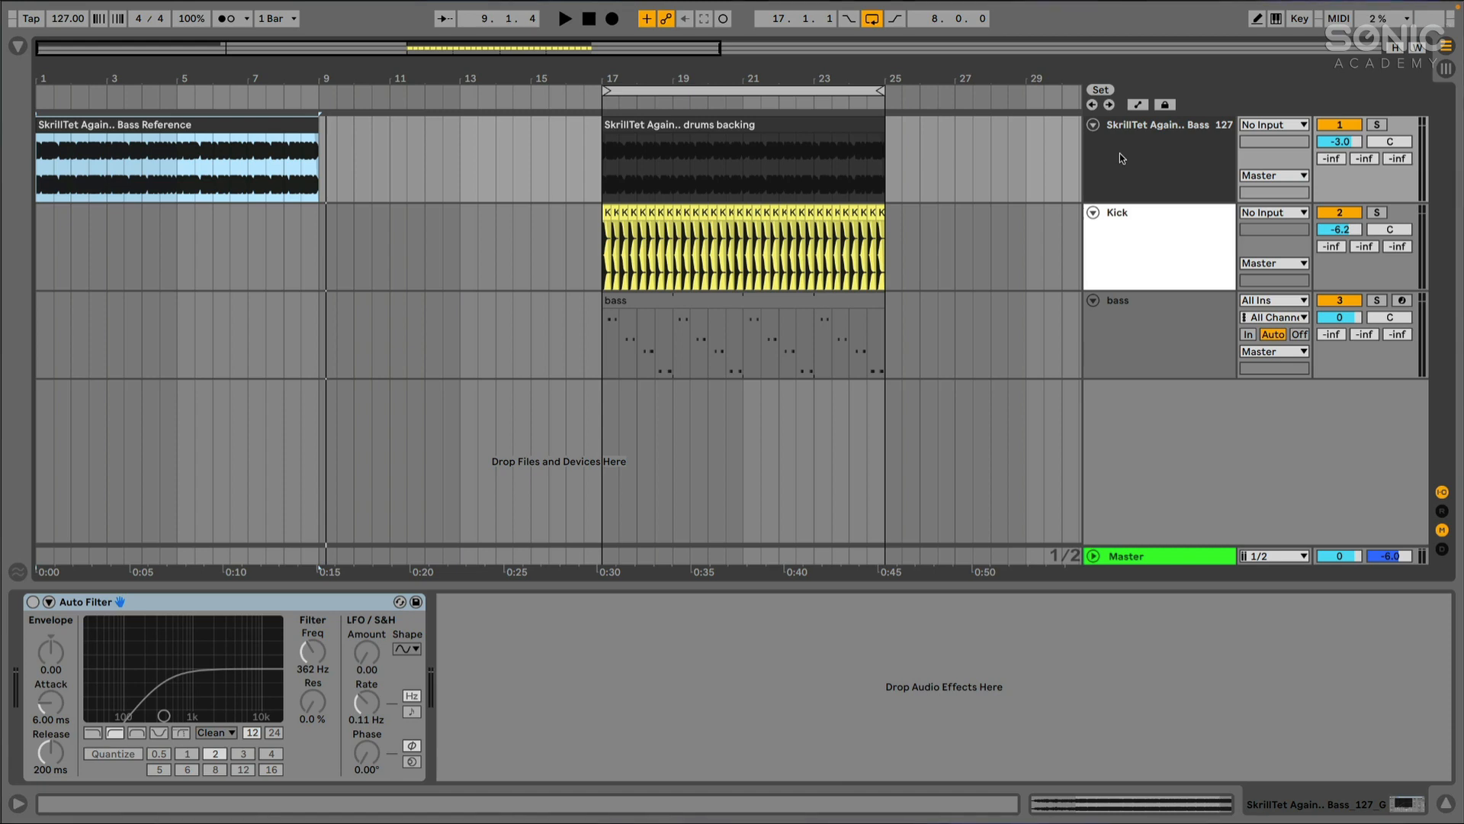
pyautogui.click(664, 125)
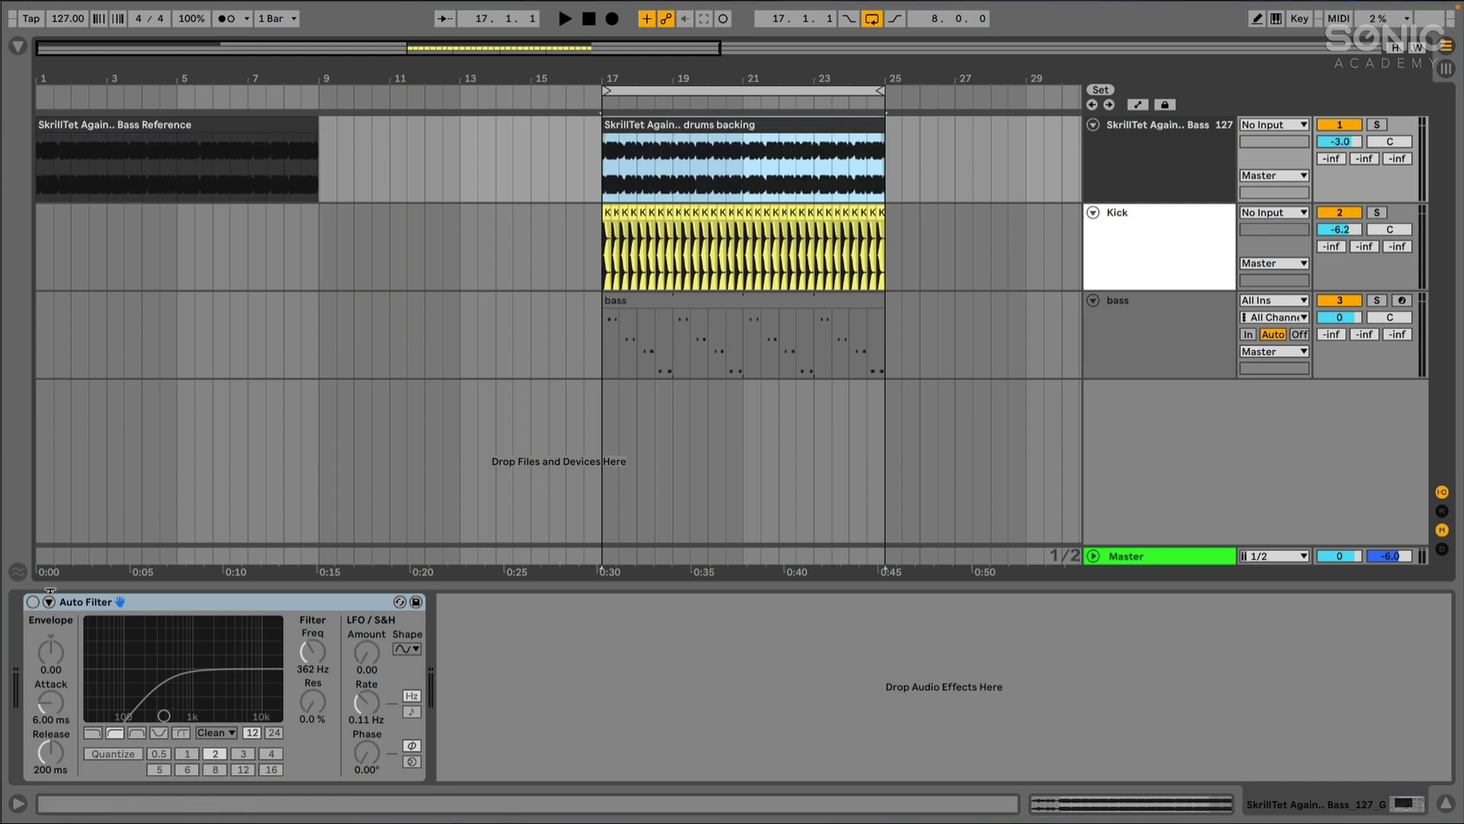
pyautogui.click(32, 603)
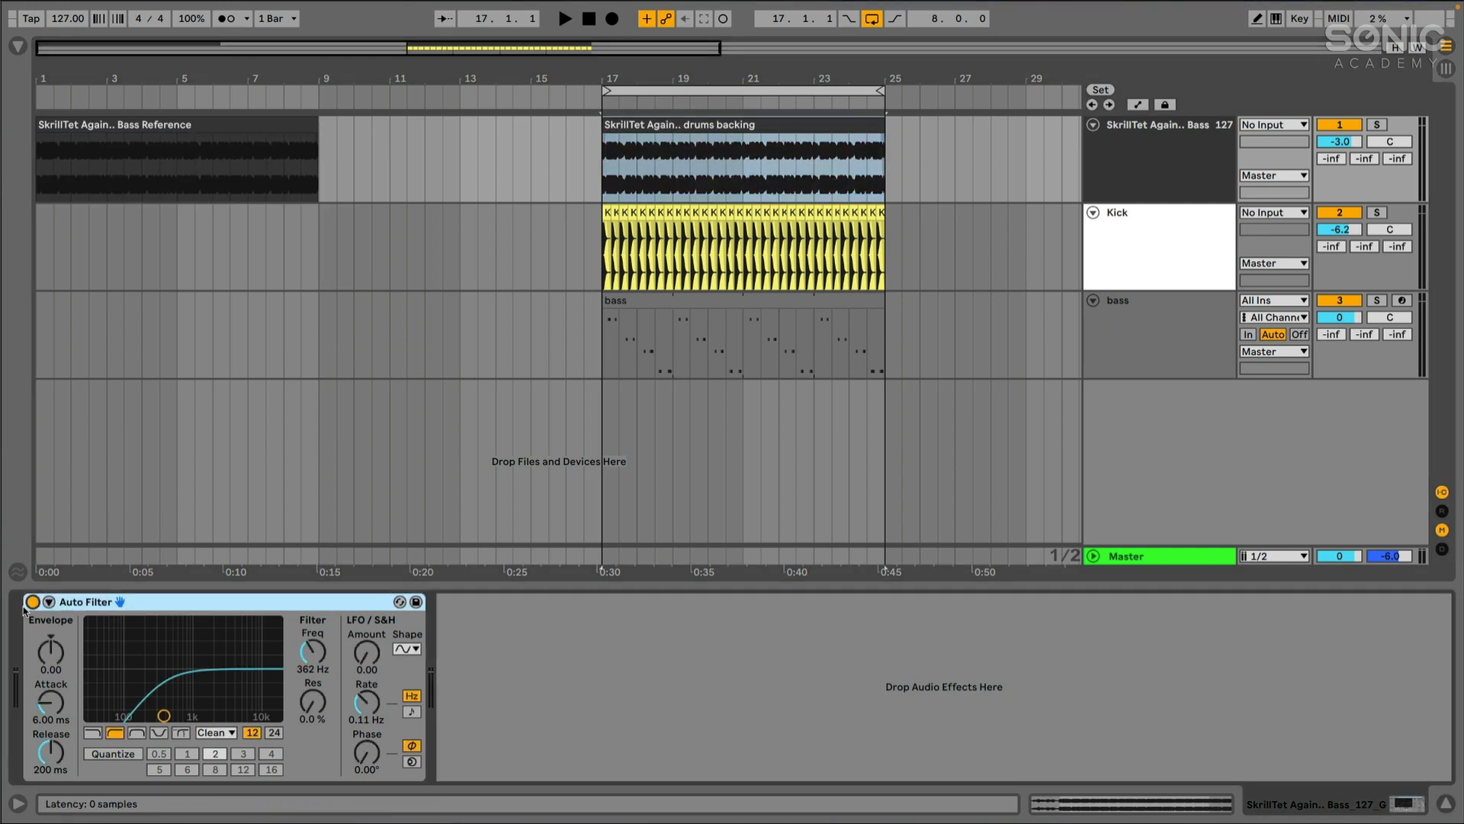
# Mute the bass track and play only the drums and kick from bar 17 for a few bars
pyautogui.click(1180, 247)
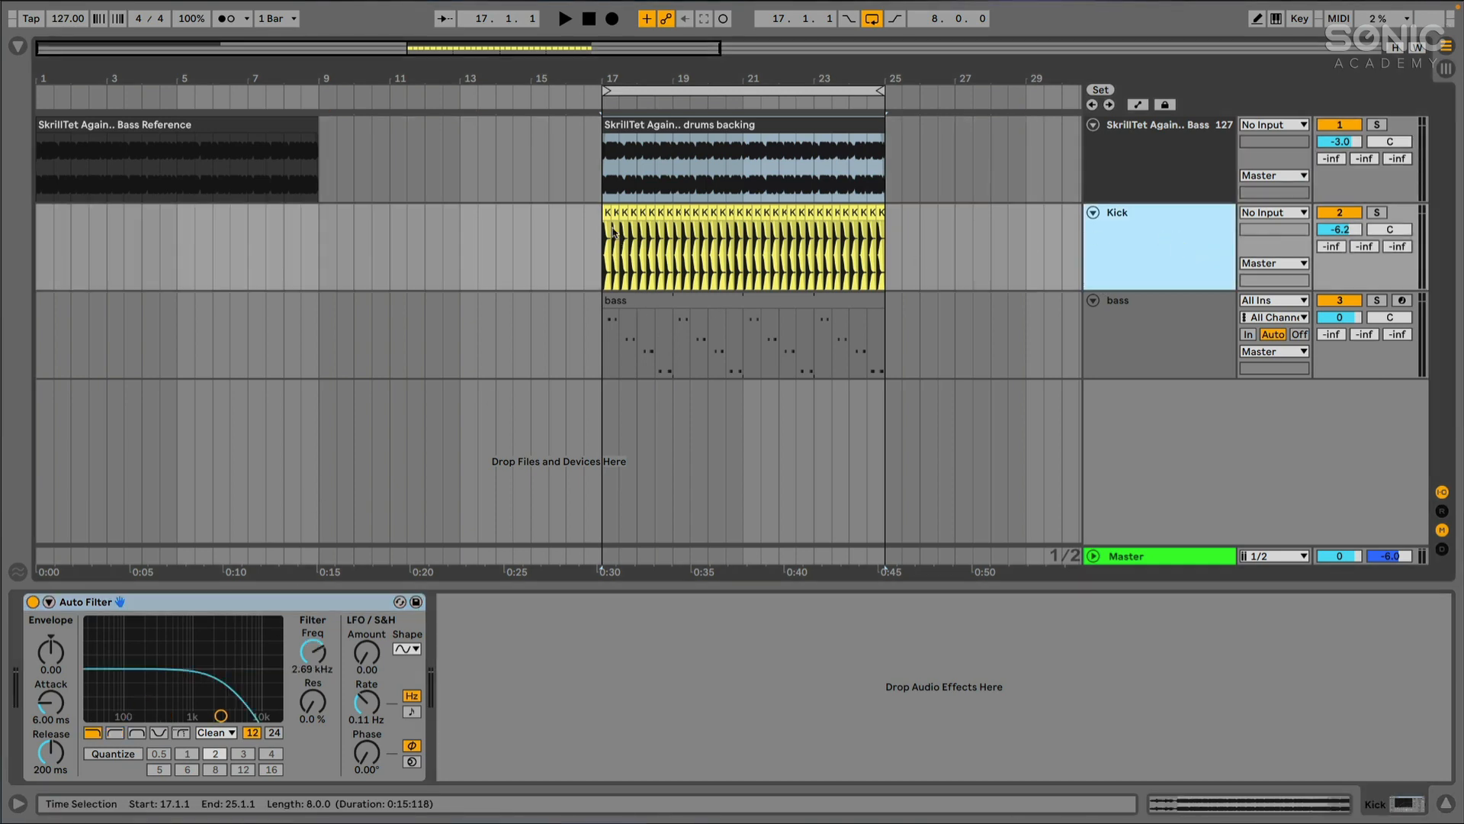
pyautogui.click(1330, 302)
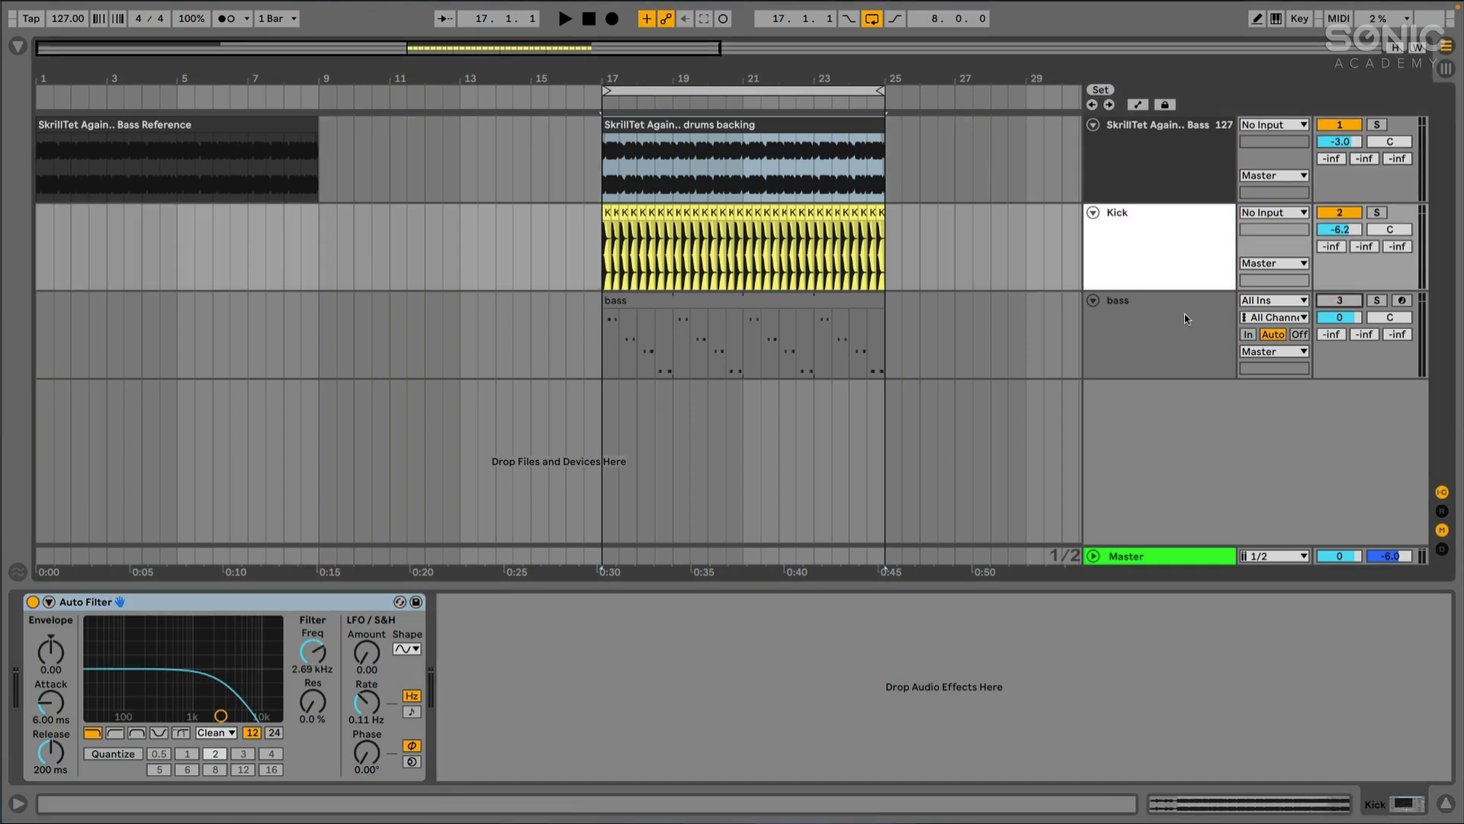
pyautogui.click(1166, 320)
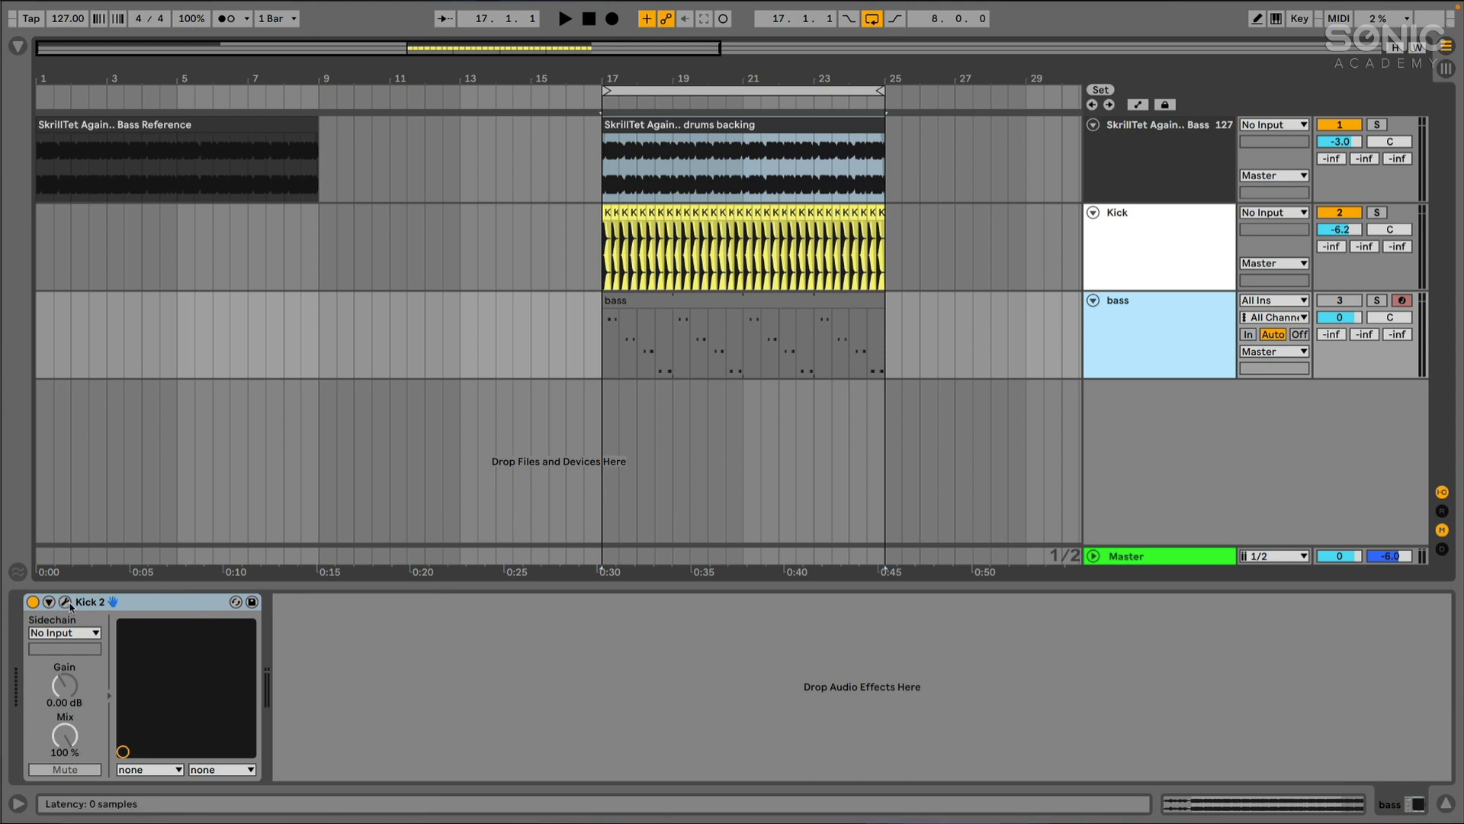
pyautogui.click(602, 164)
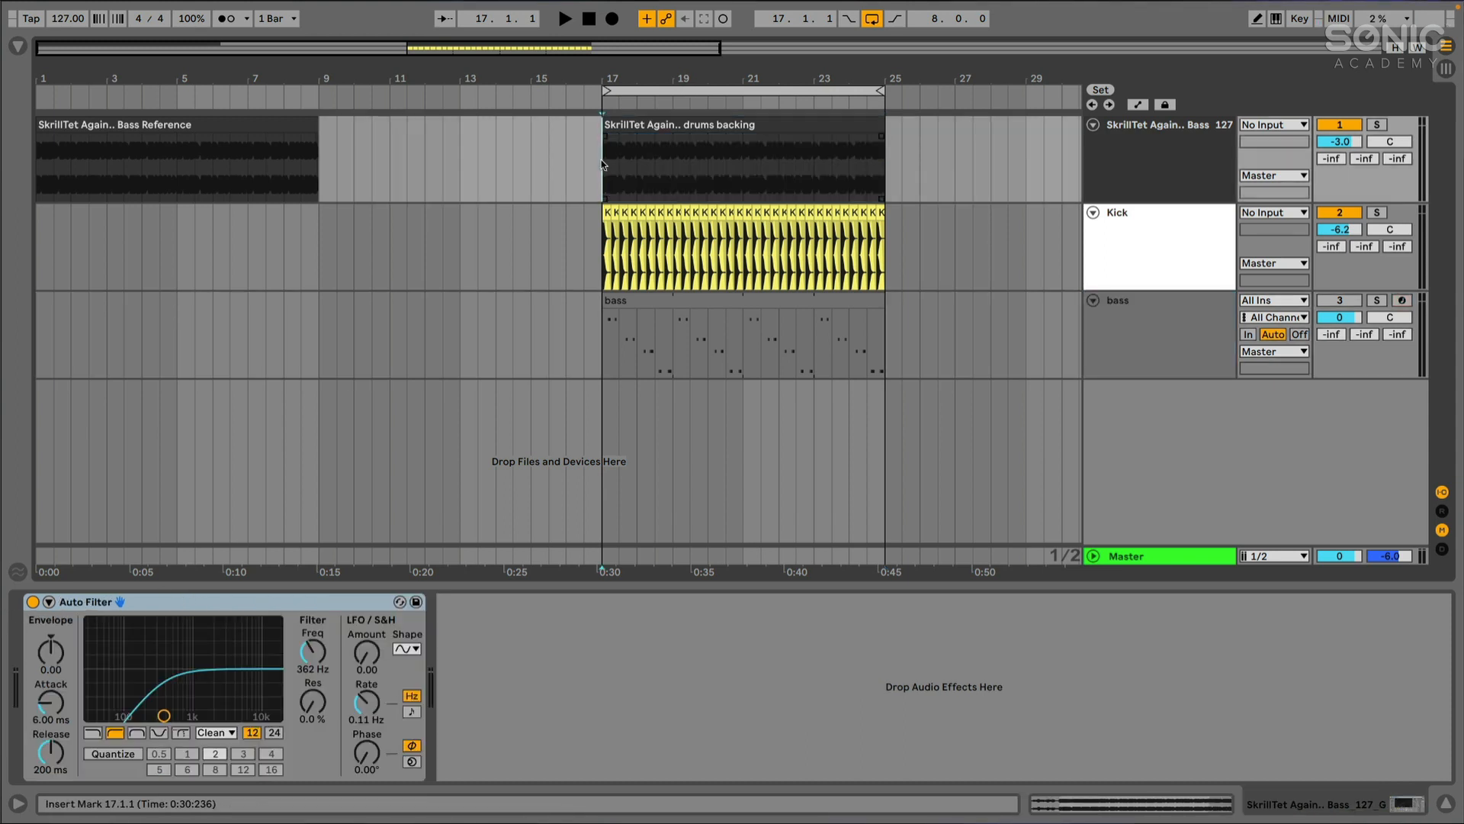
pyautogui.press('space')
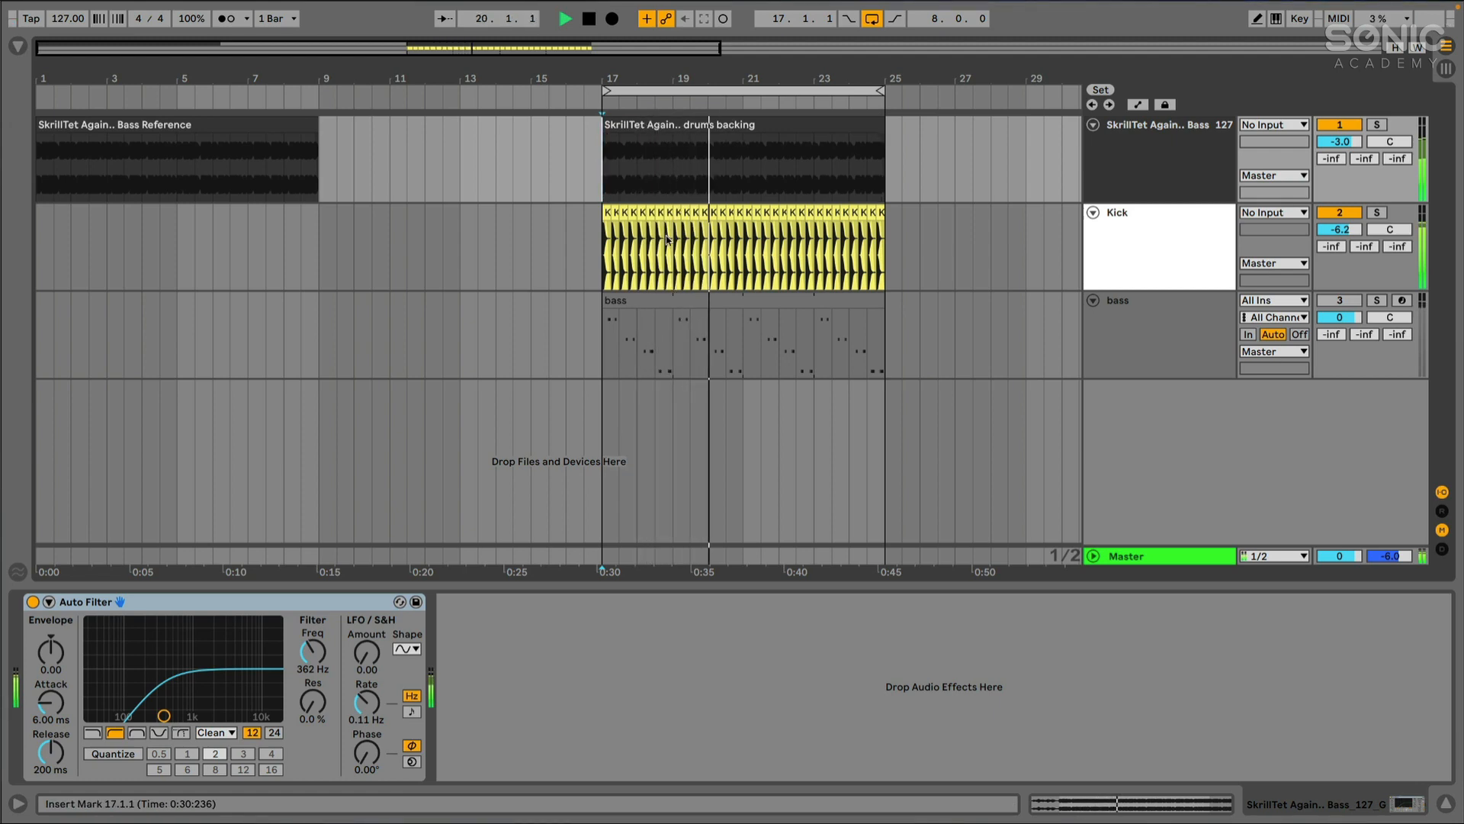
pyautogui.press('space')
# Unmute the bass track and open its Kick 2 instrument on the default preset
pyautogui.click(1114, 320)
pyautogui.click(1327, 303)
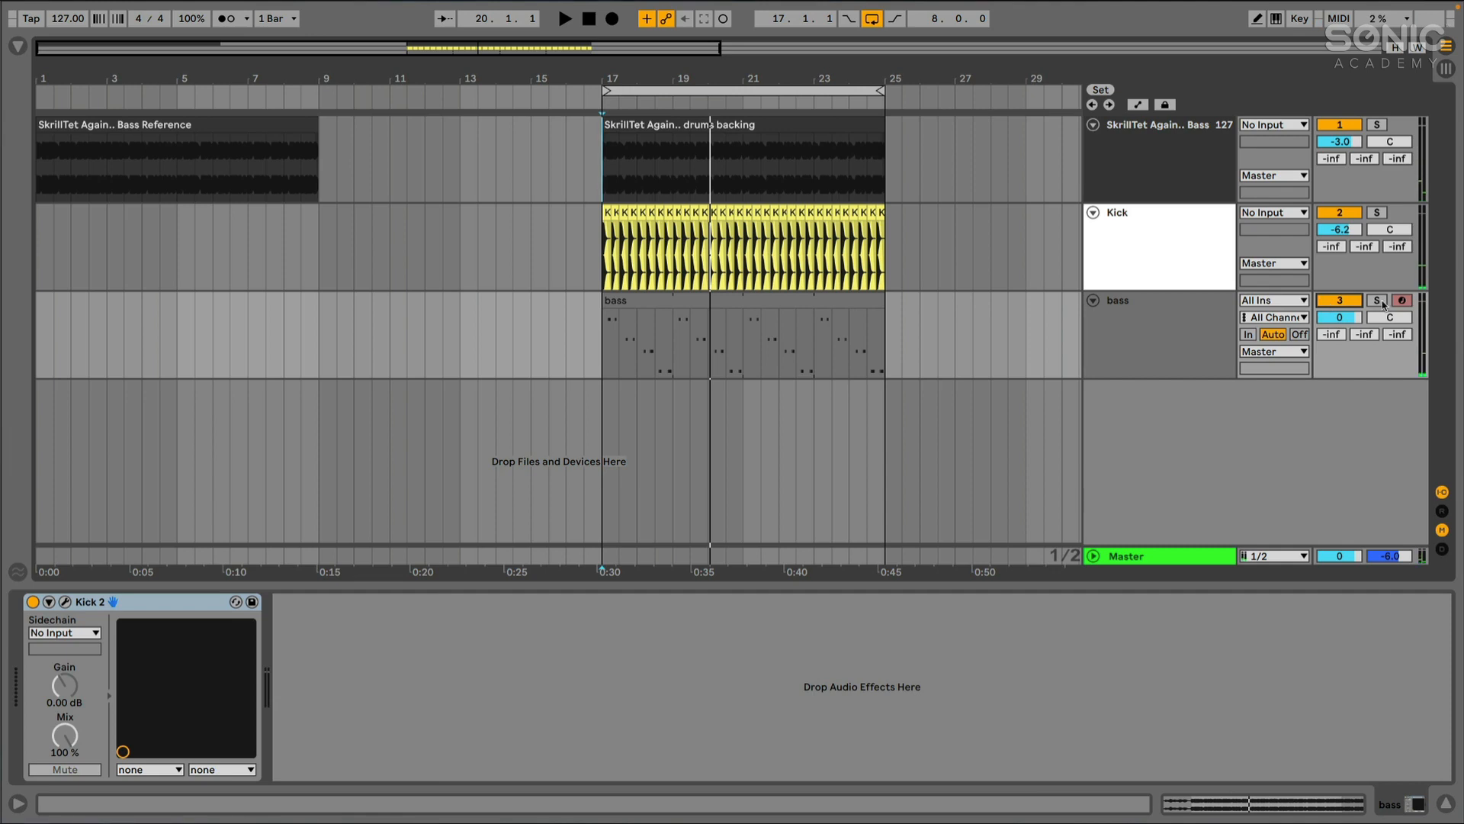
pyautogui.click(65, 602)
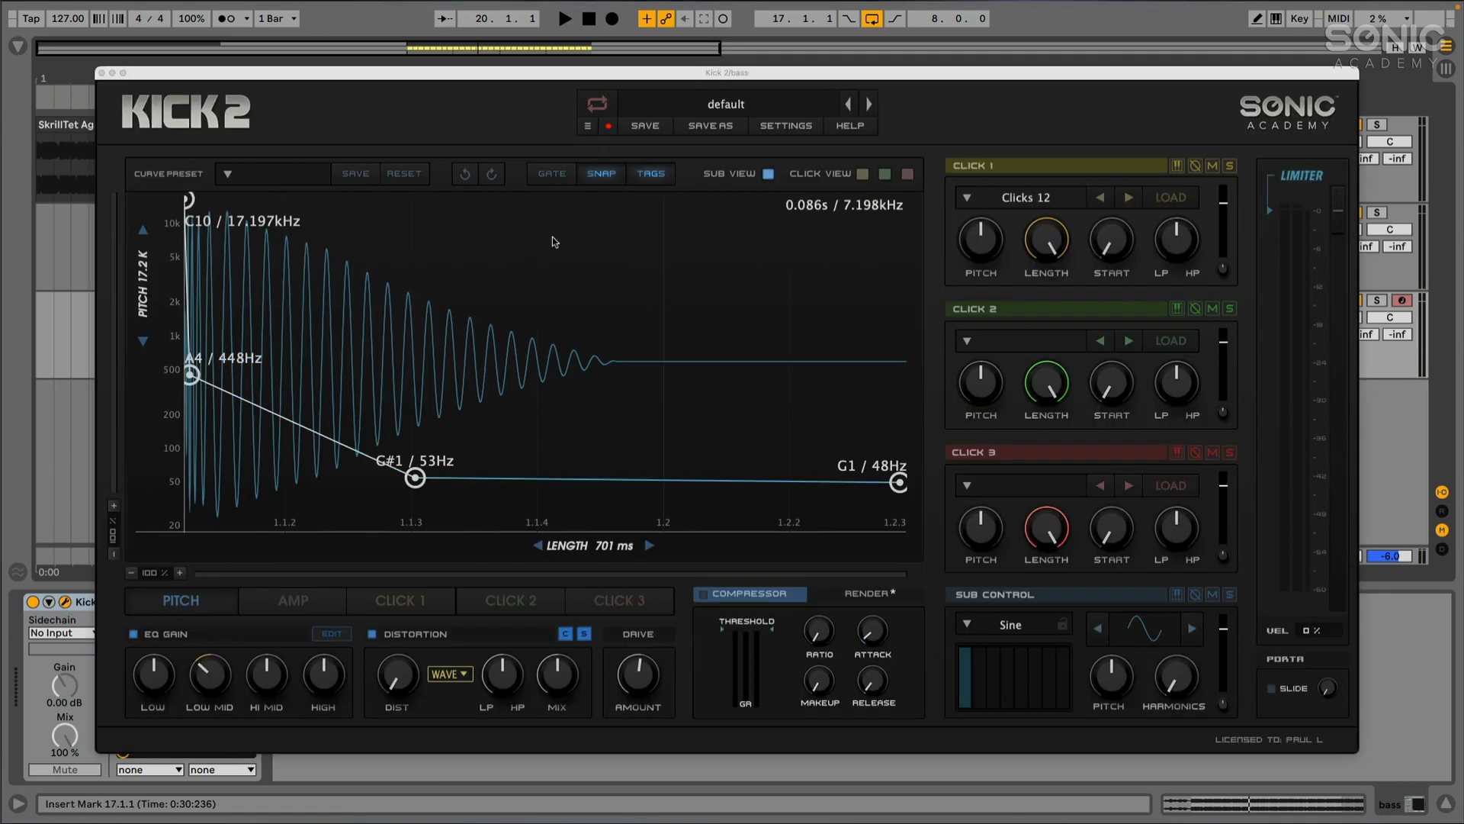
pyautogui.click(584, 124)
pyautogui.click(603, 221)
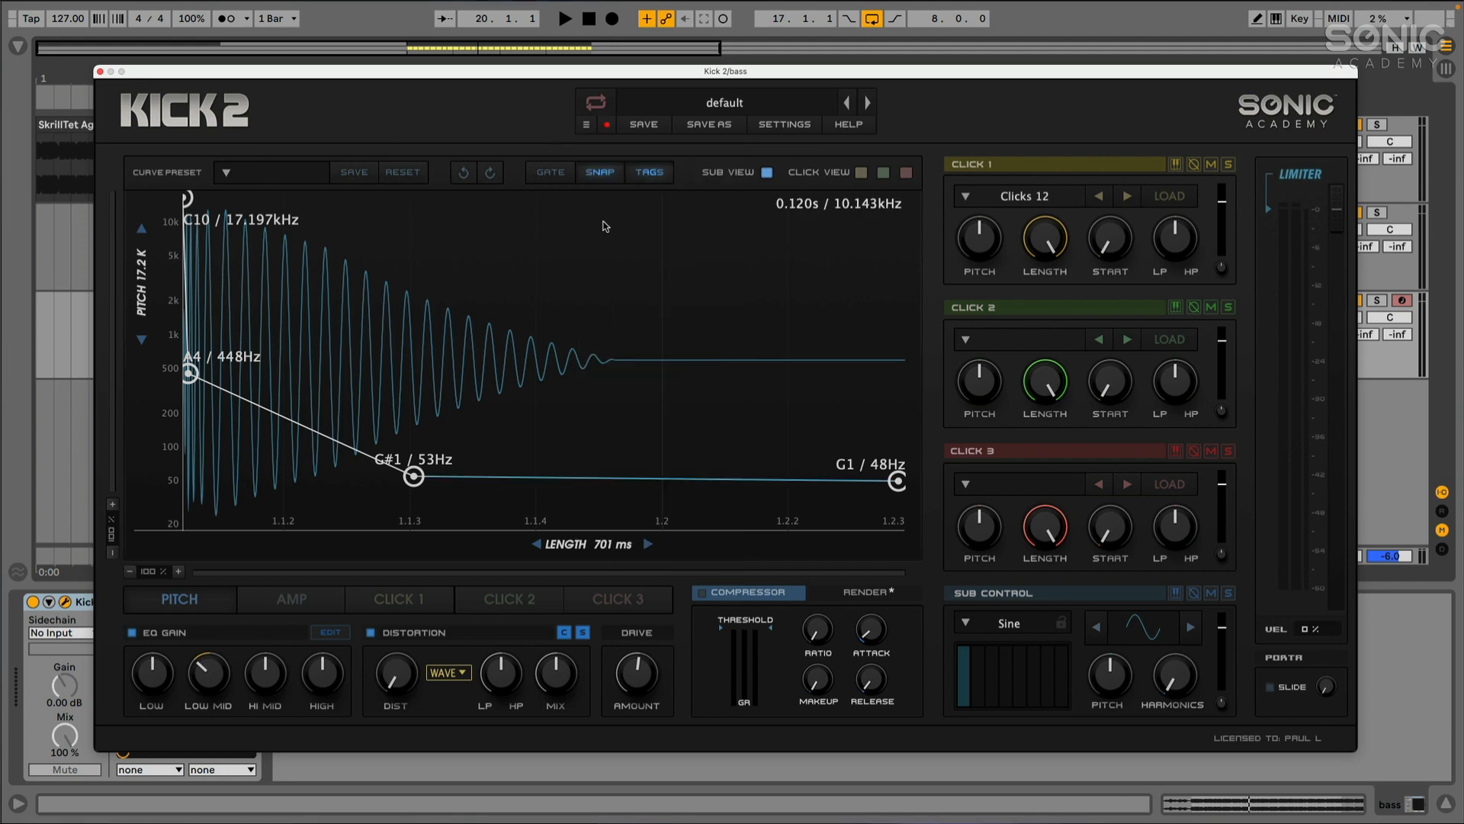
# Play the loop to hear the default Kick 2 bass with the drums, and close the plugin window
pyautogui.moveTo(1220, 62); pyautogui.dragTo(1168, 61)
pyautogui.press('space')
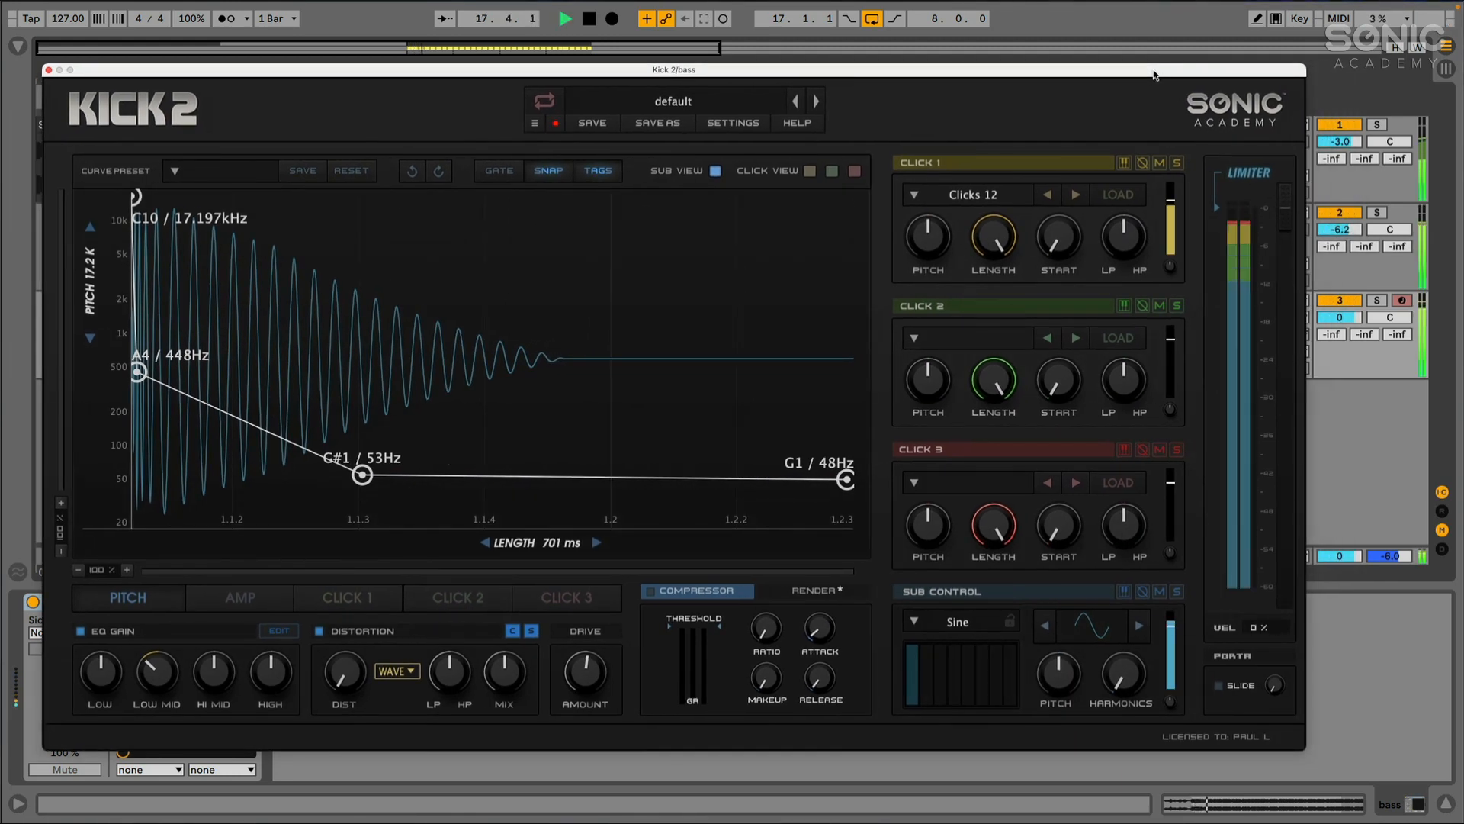
pyautogui.click(48, 71)
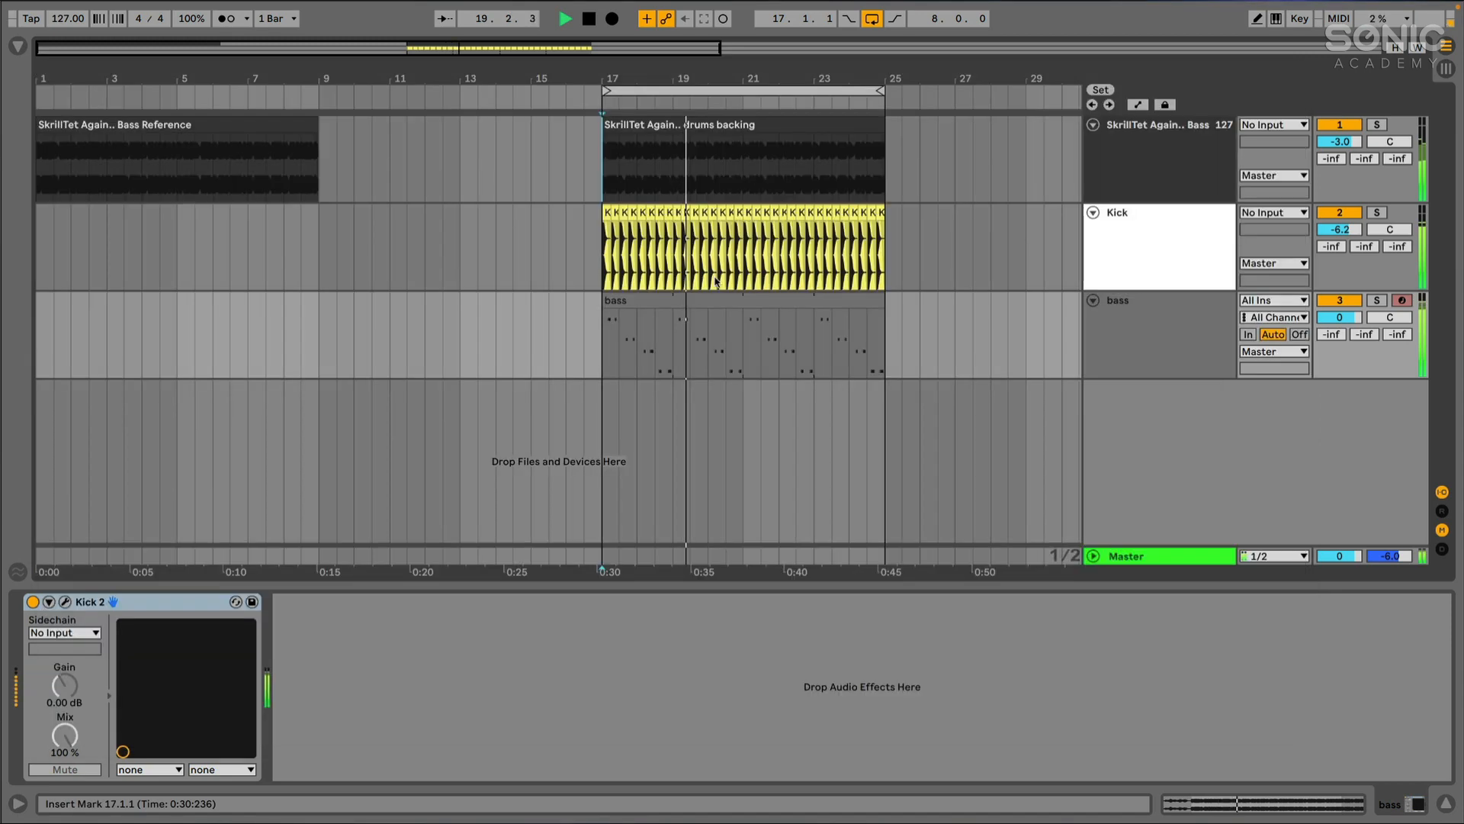
# Open the bass MIDI clip and enlarge its note editor to show the whole pattern
pyautogui.doubleClick(711, 348)
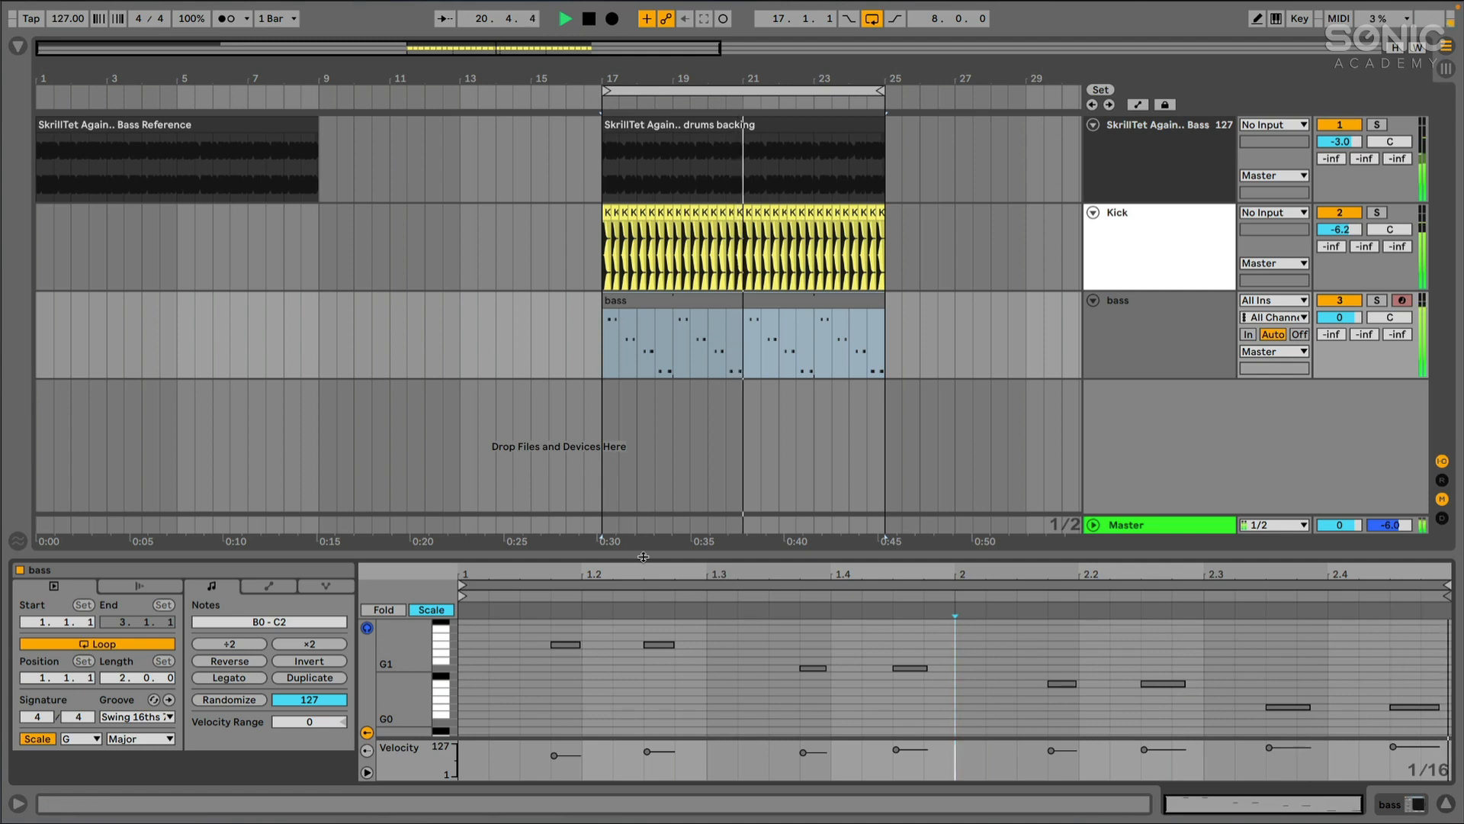
pyautogui.moveTo(642, 556); pyautogui.dragTo(640, 511)
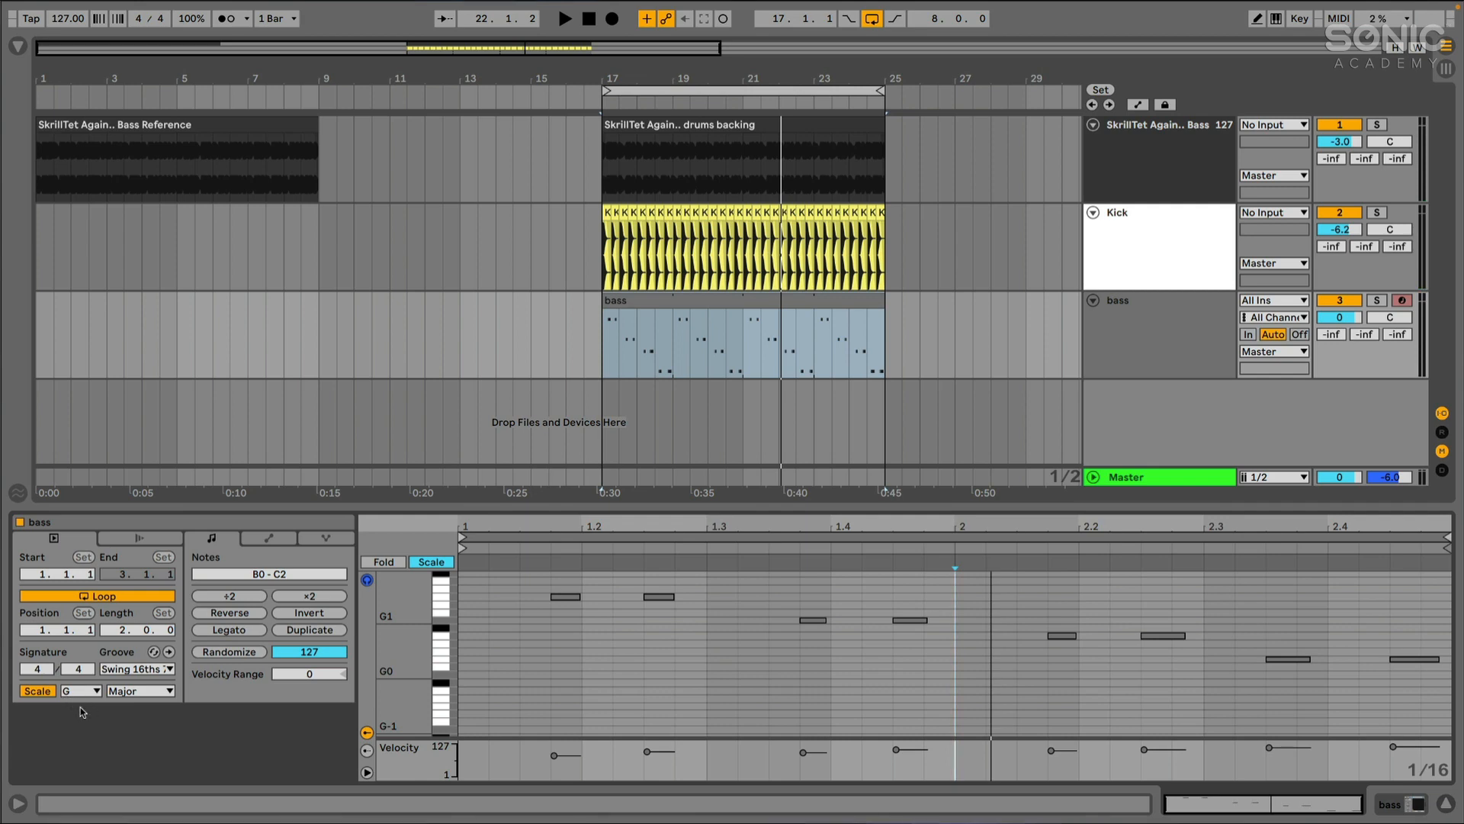
pyautogui.moveTo(408, 505); pyautogui.dragTo(406, 493)
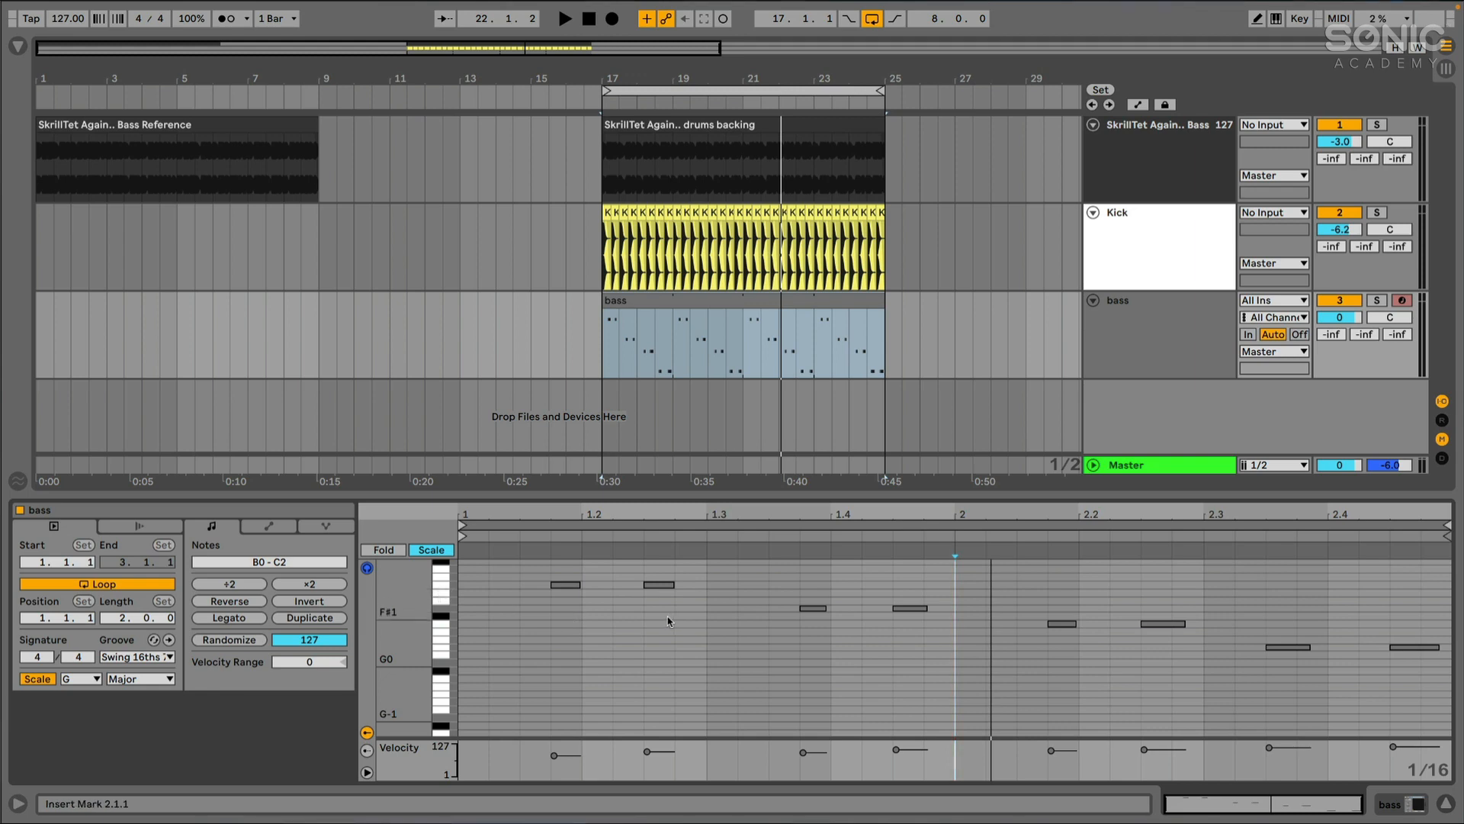
# Audition the pitches of the bass pattern on the piano roll keys from the highest down to B0, and shrink the note editor
pyautogui.click(444, 590)
pyautogui.click(444, 611)
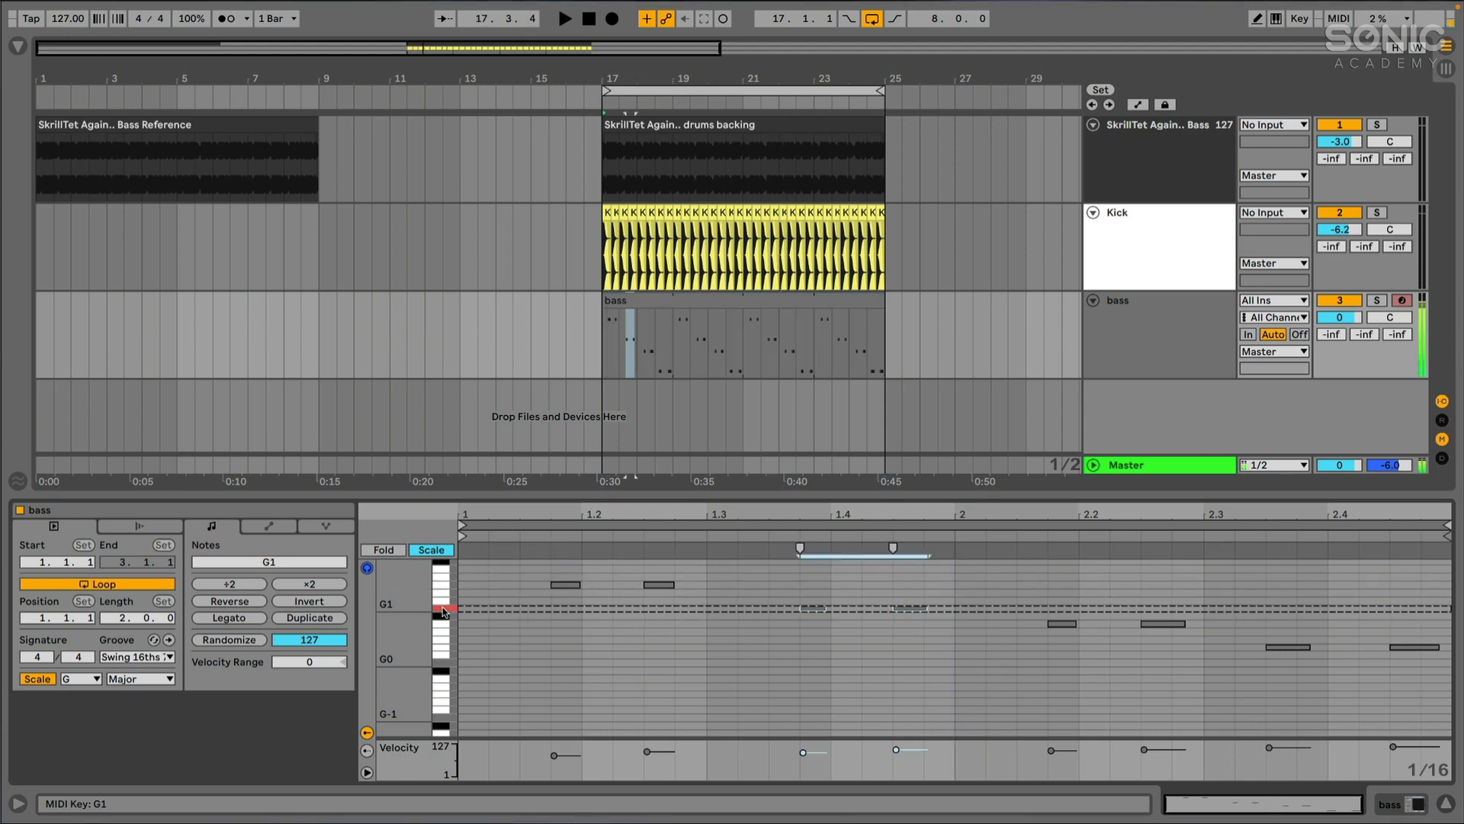
pyautogui.click(440, 628)
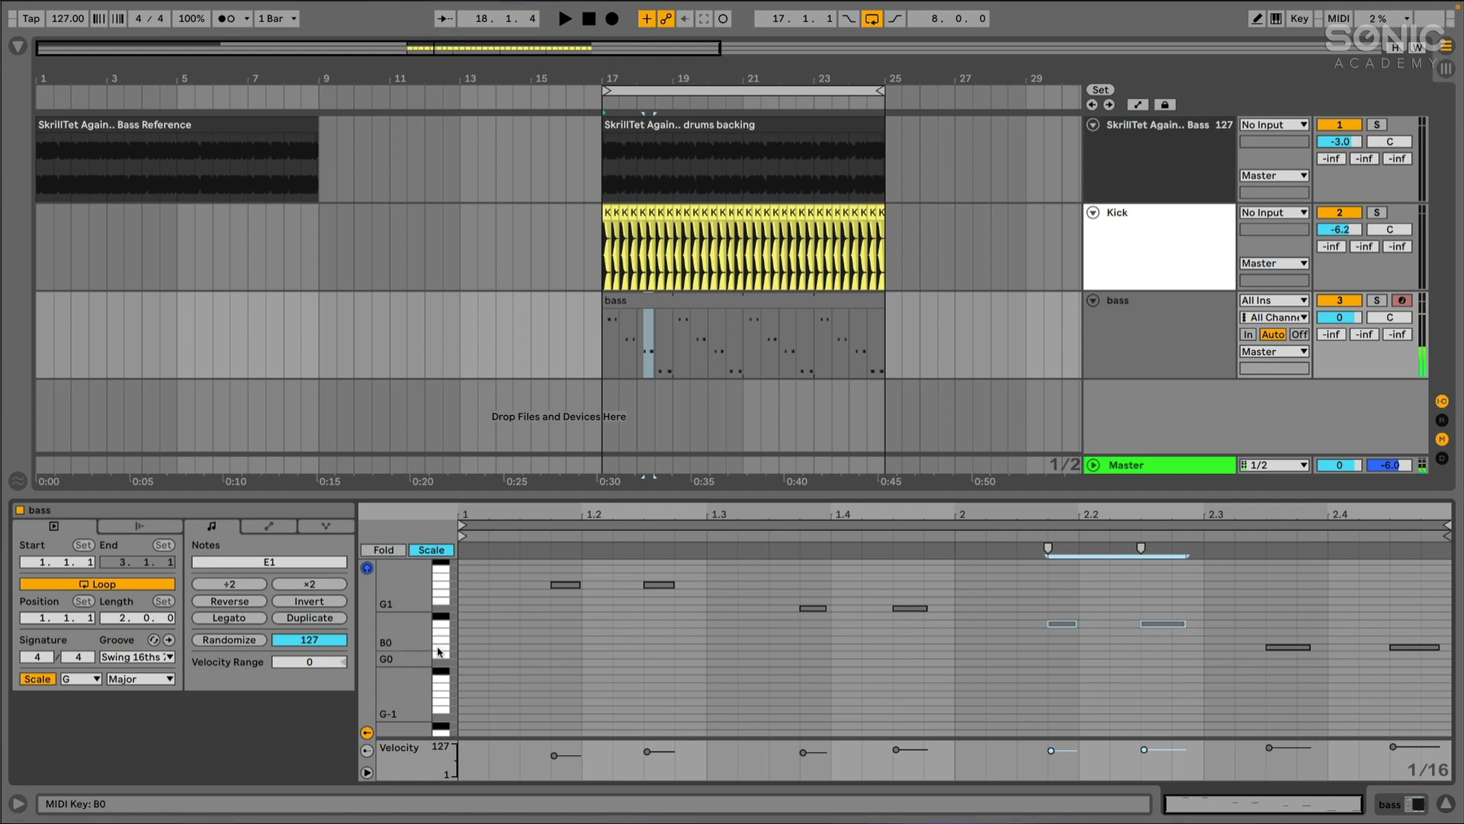
pyautogui.click(439, 661)
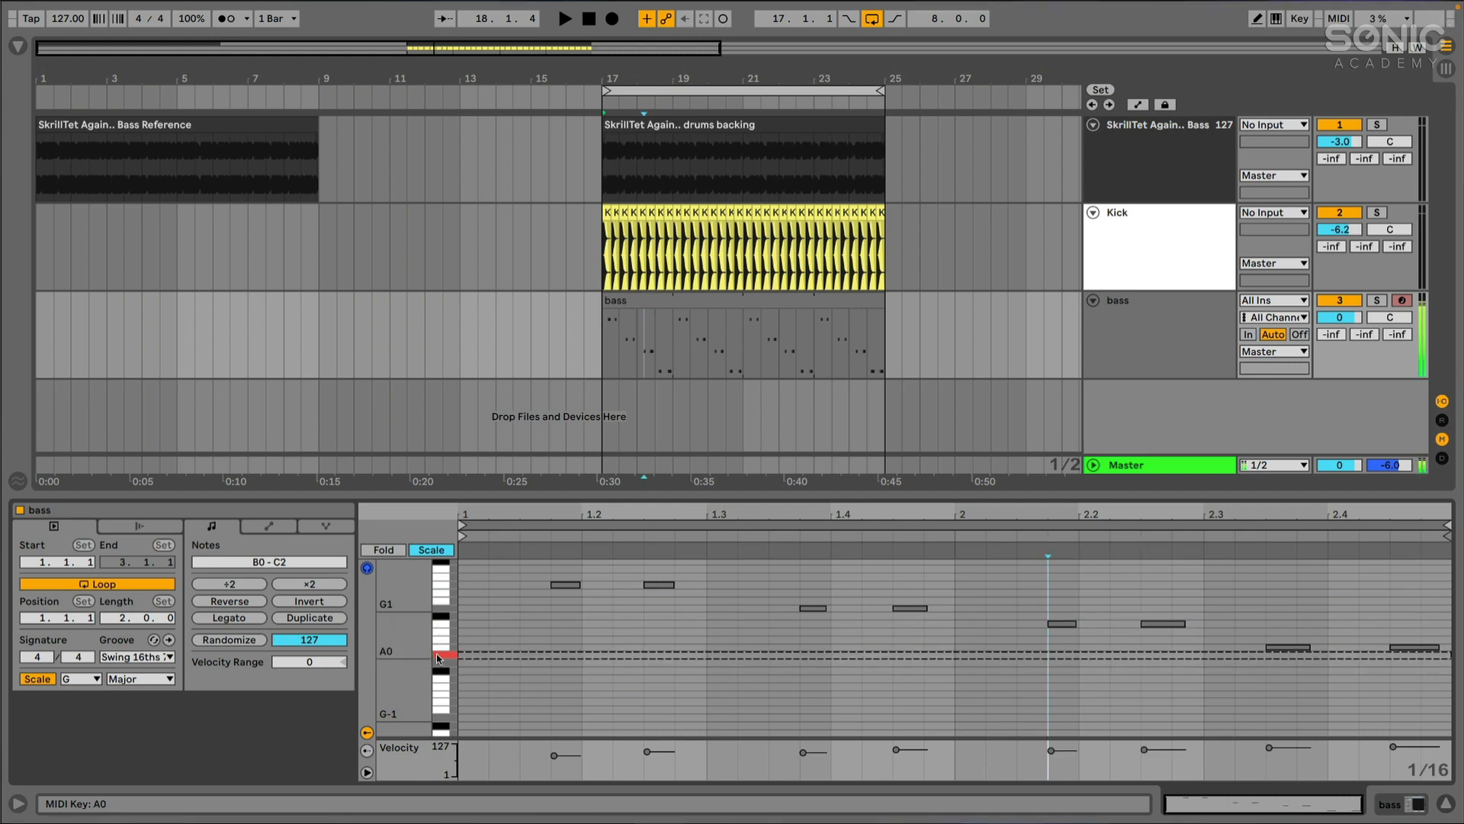
pyautogui.click(439, 653)
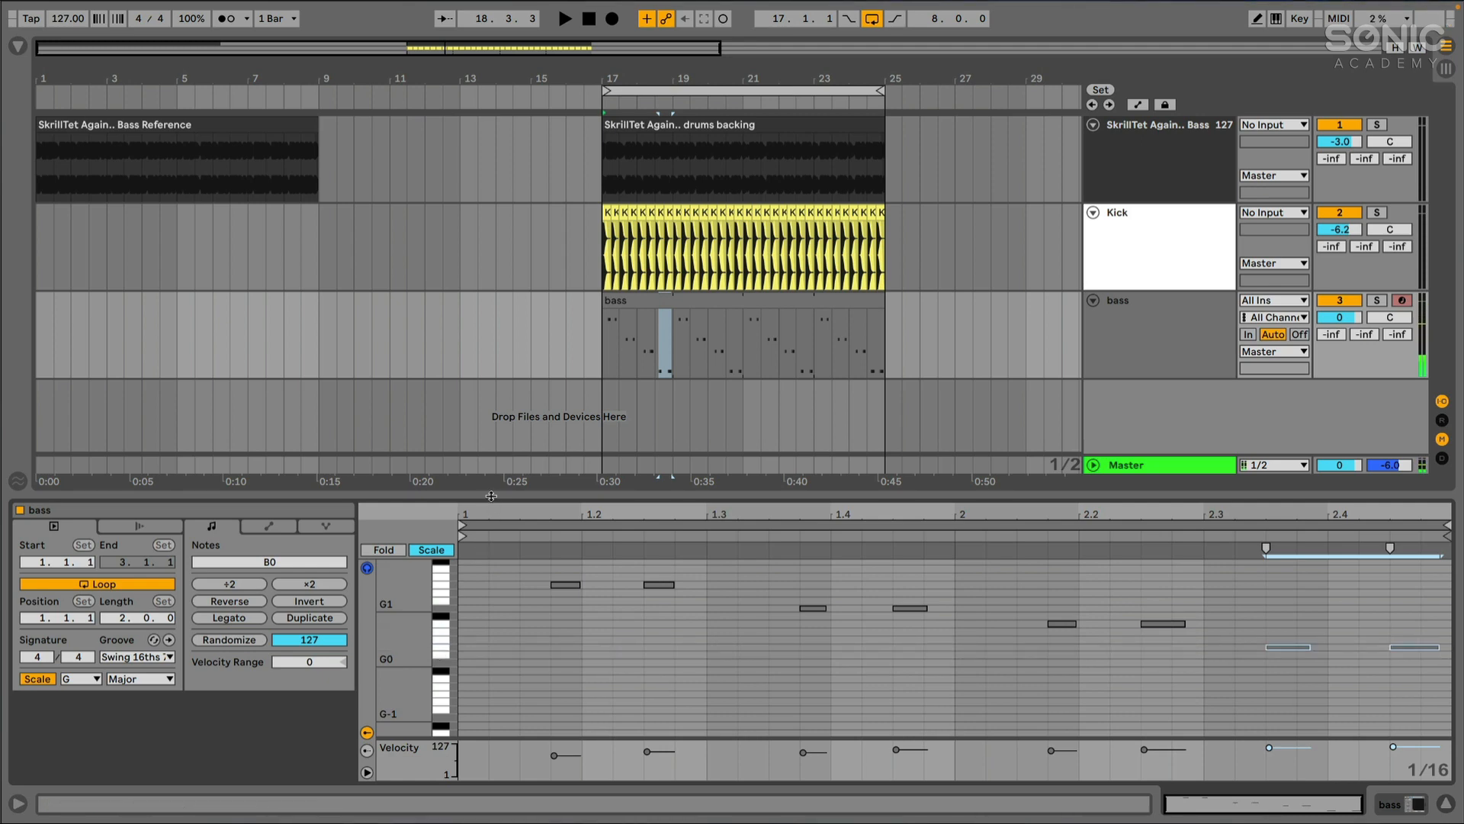
pyautogui.moveTo(491, 496); pyautogui.dragTo(491, 536)
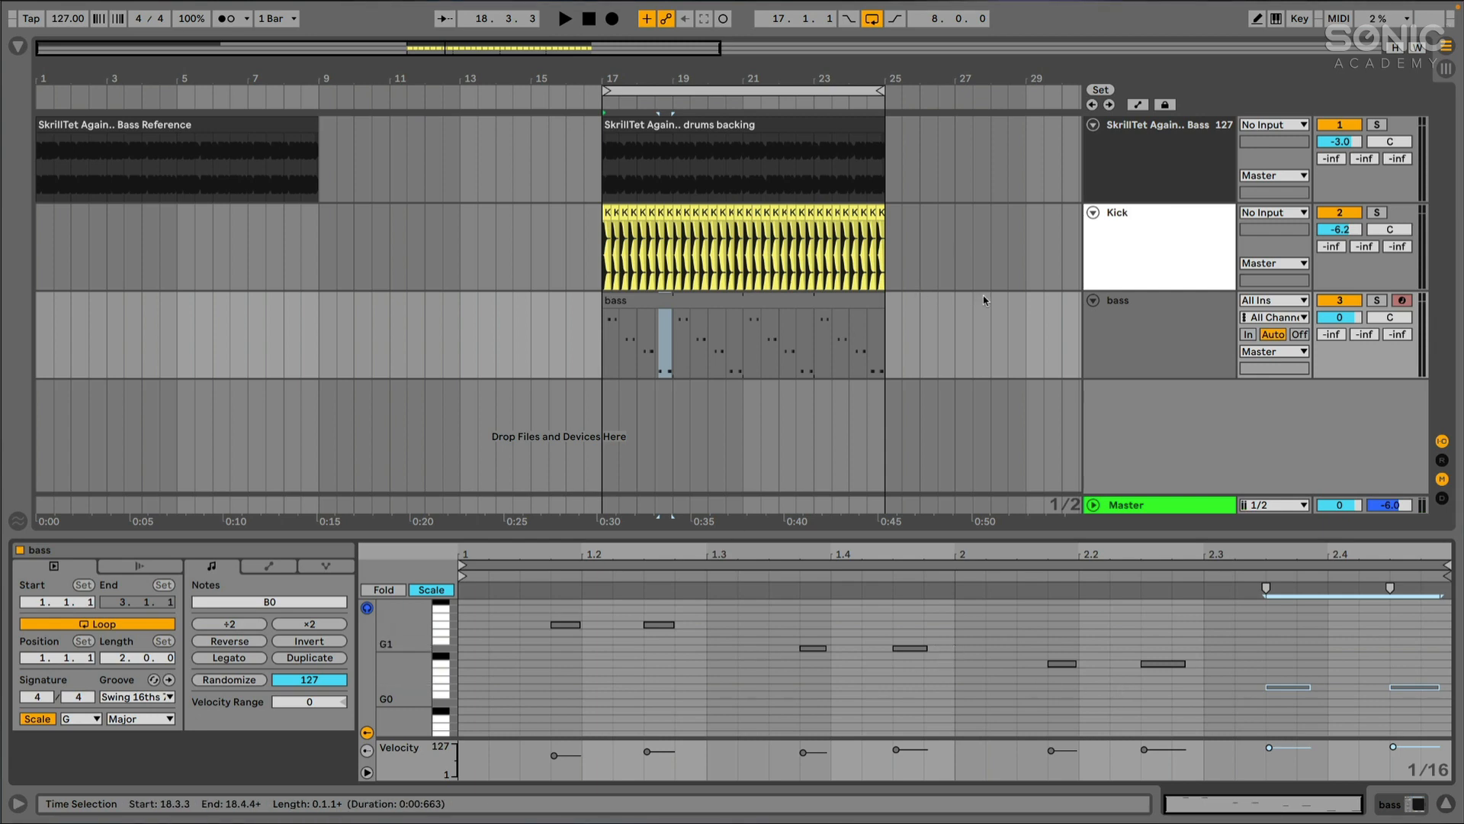
# Reopen the Kick 2 instrument on the bass track and solo that track
pyautogui.click(1112, 322)
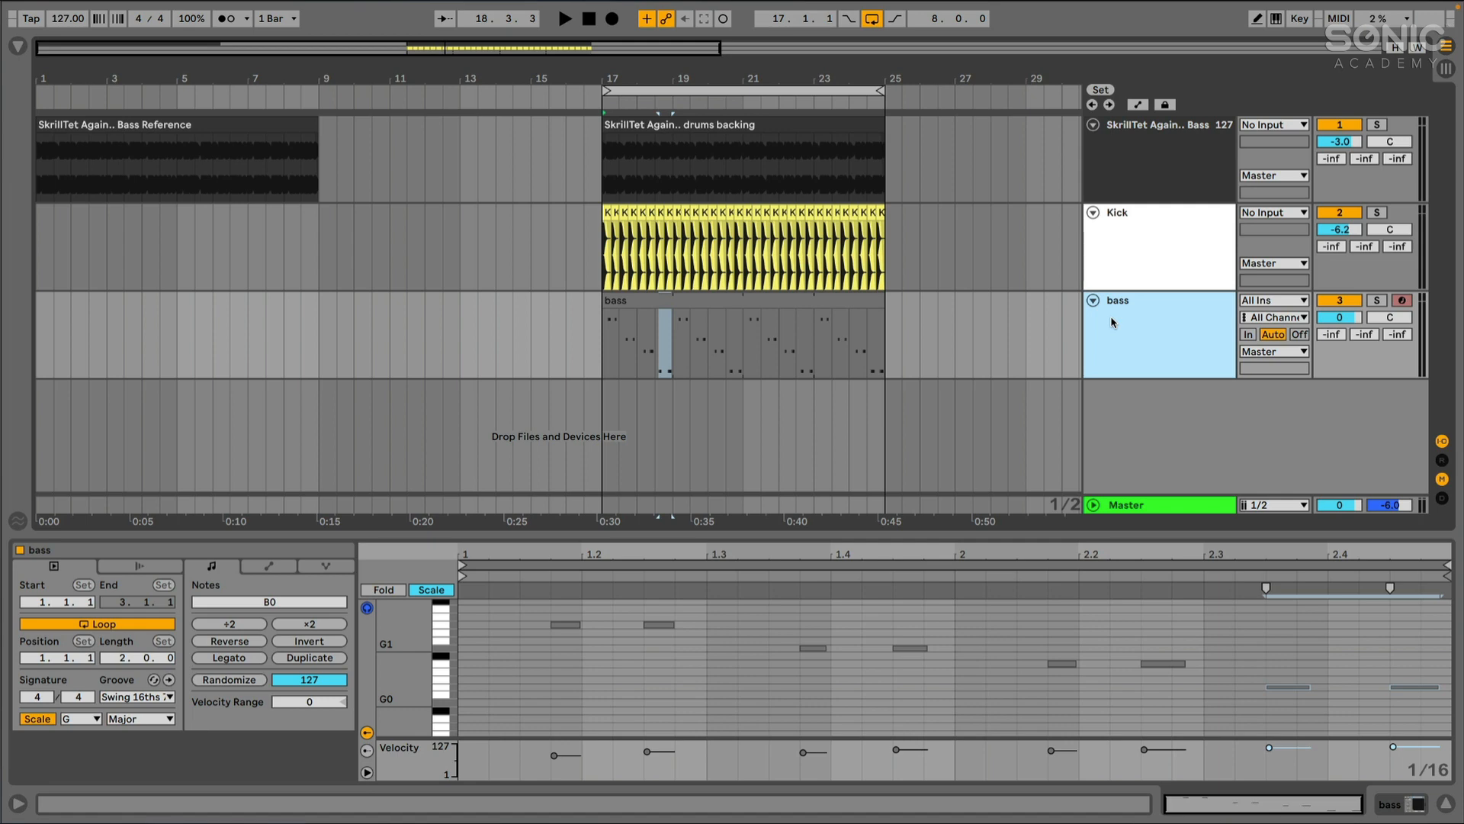
pyautogui.click(1124, 259)
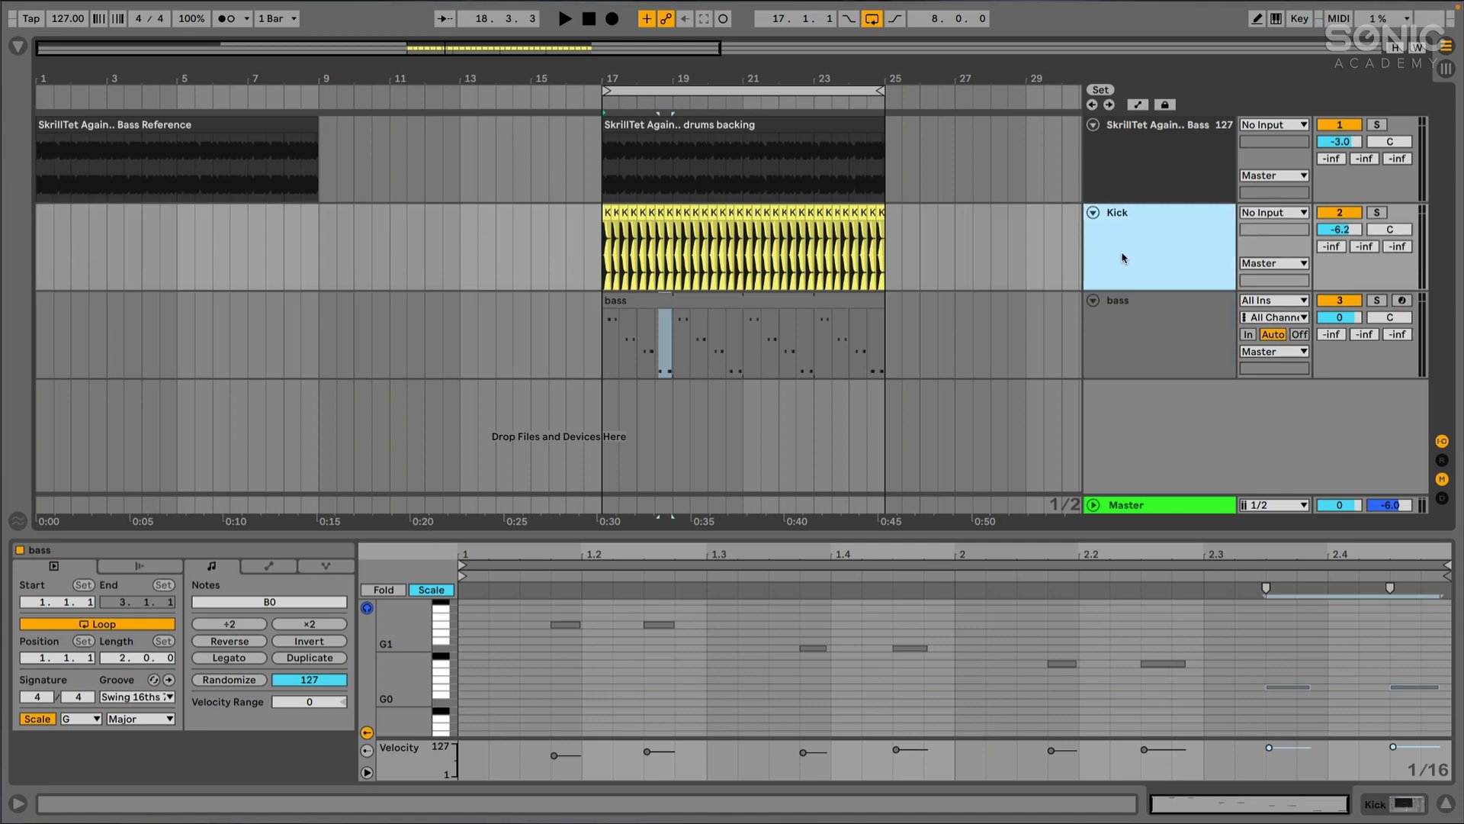
pyautogui.click(1113, 316)
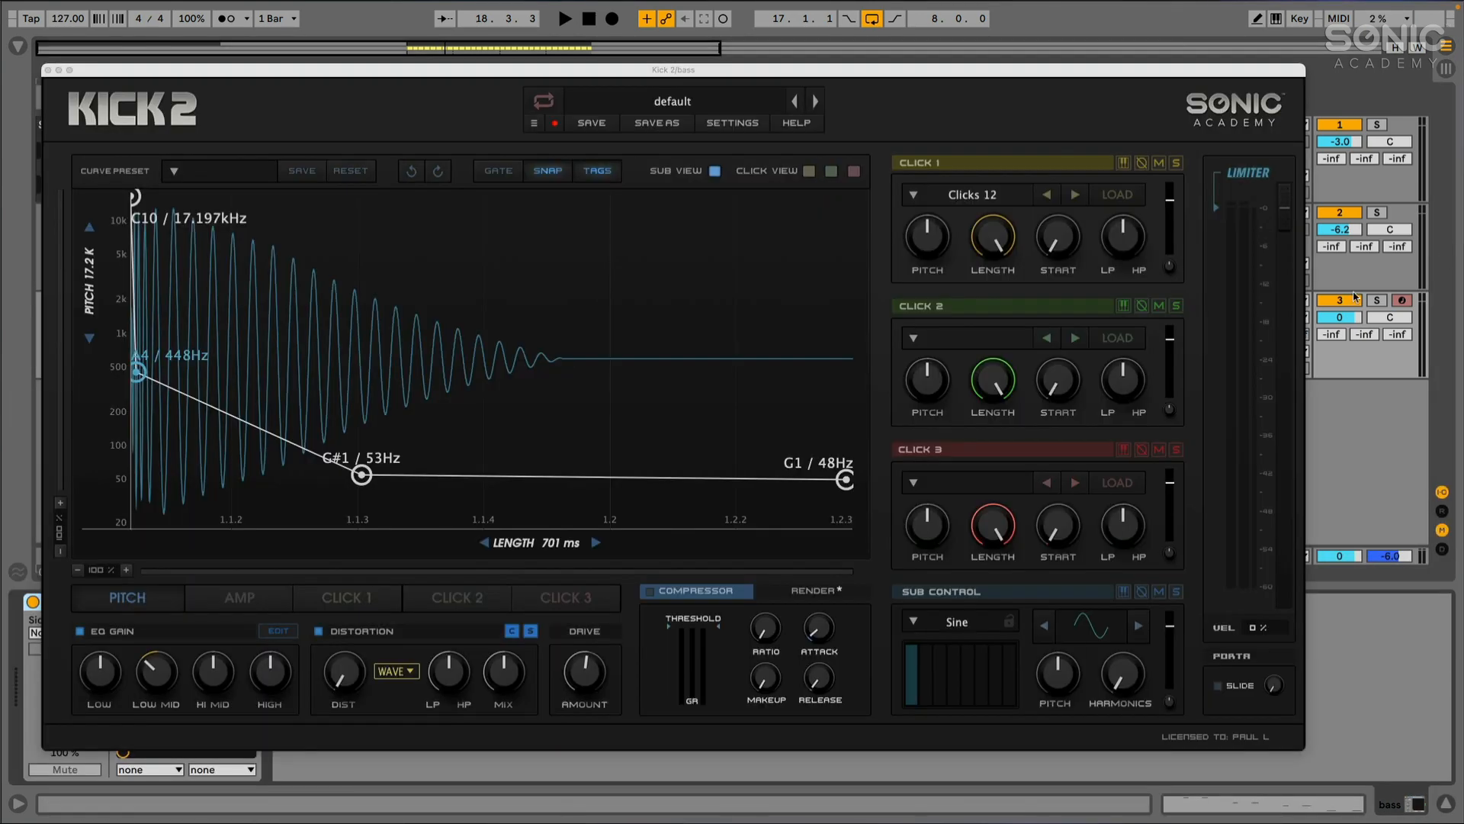
pyautogui.click(1371, 302)
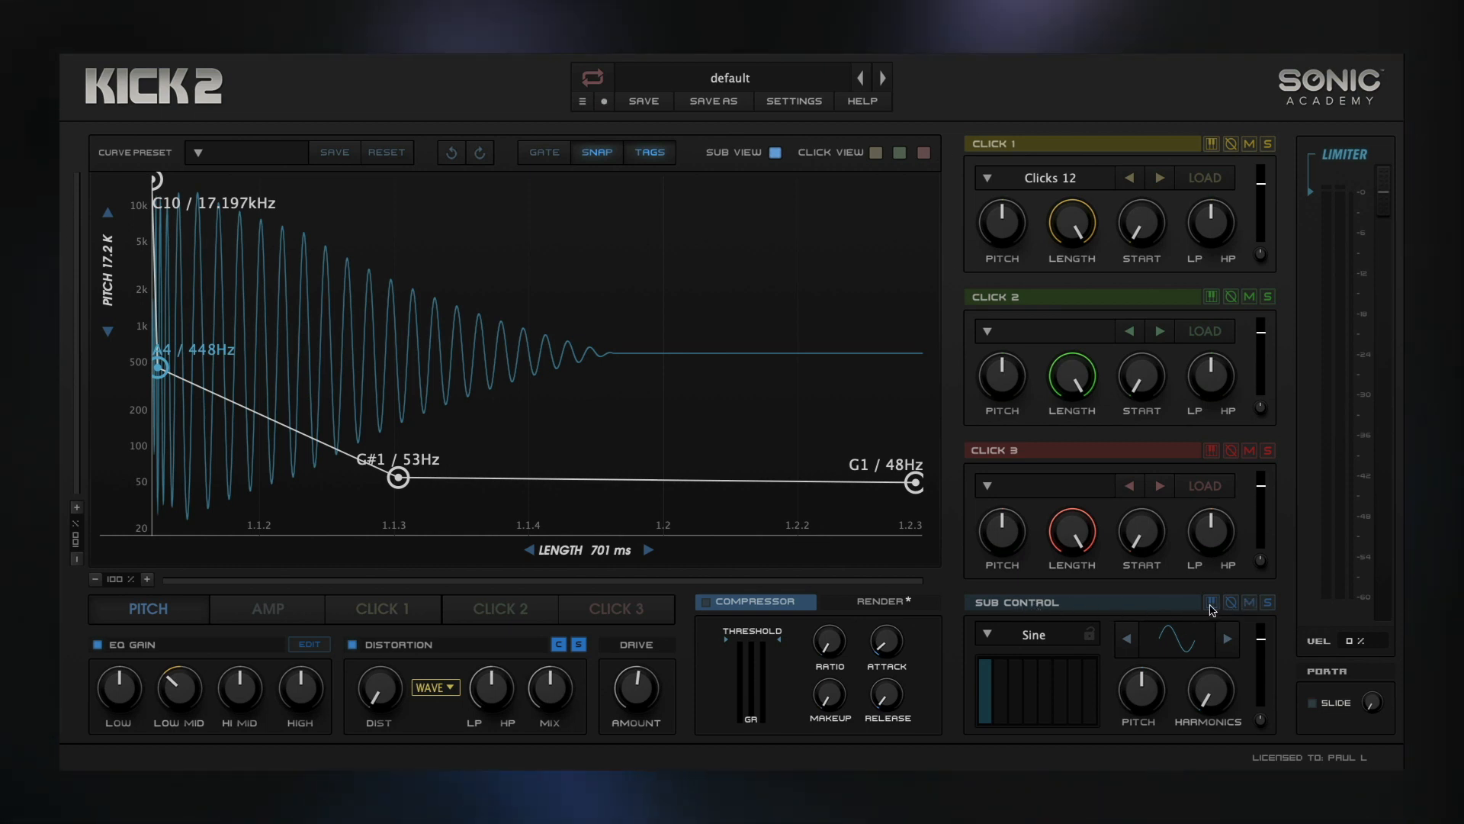
# Turn on keyboard tracking for the sub, and silence Click 1 by lowering its level to minimum and muting it
pyautogui.click(1211, 604)
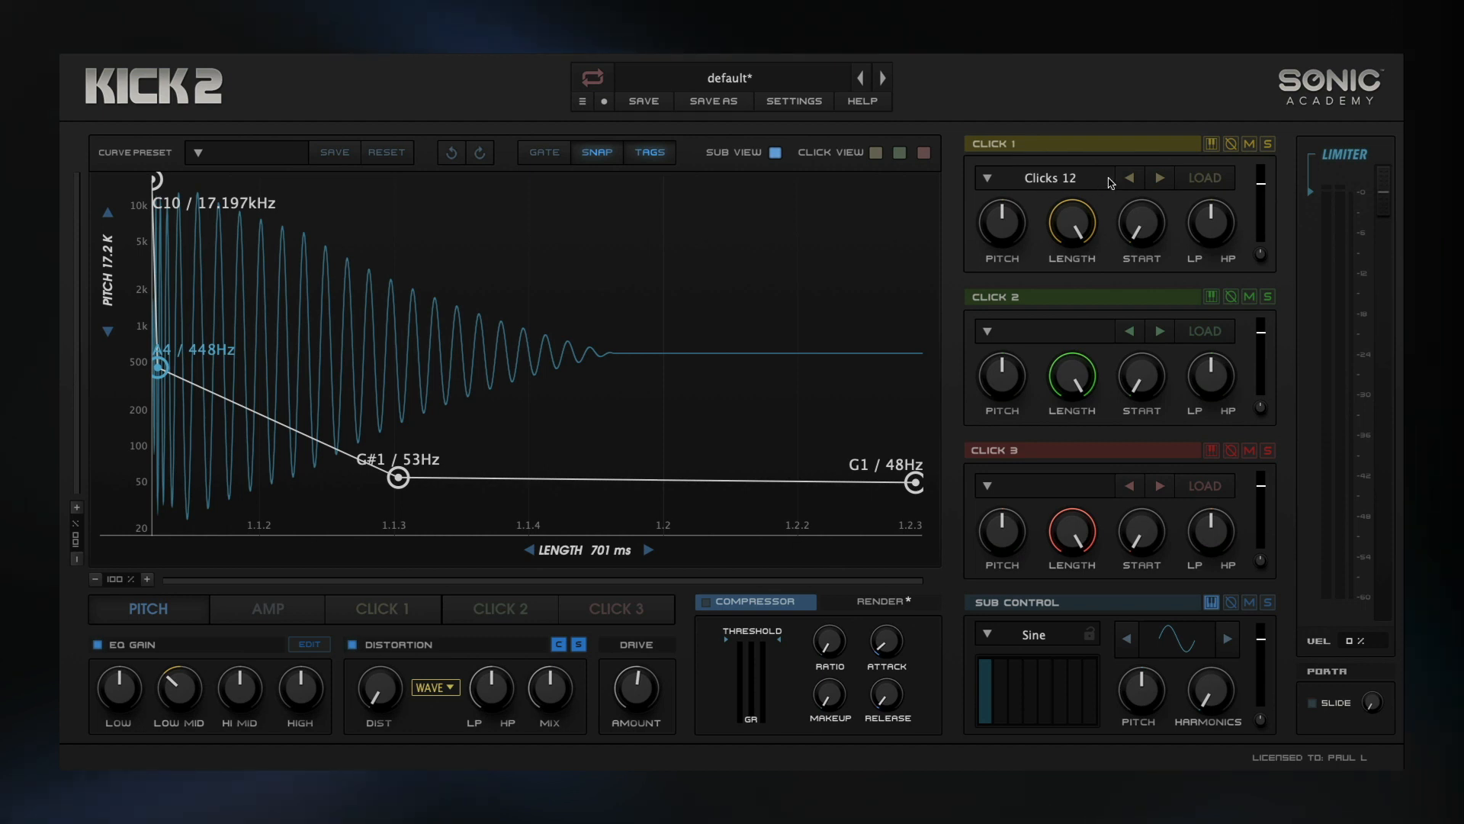
pyautogui.moveTo(1260, 183); pyautogui.dragTo(1245, 231)
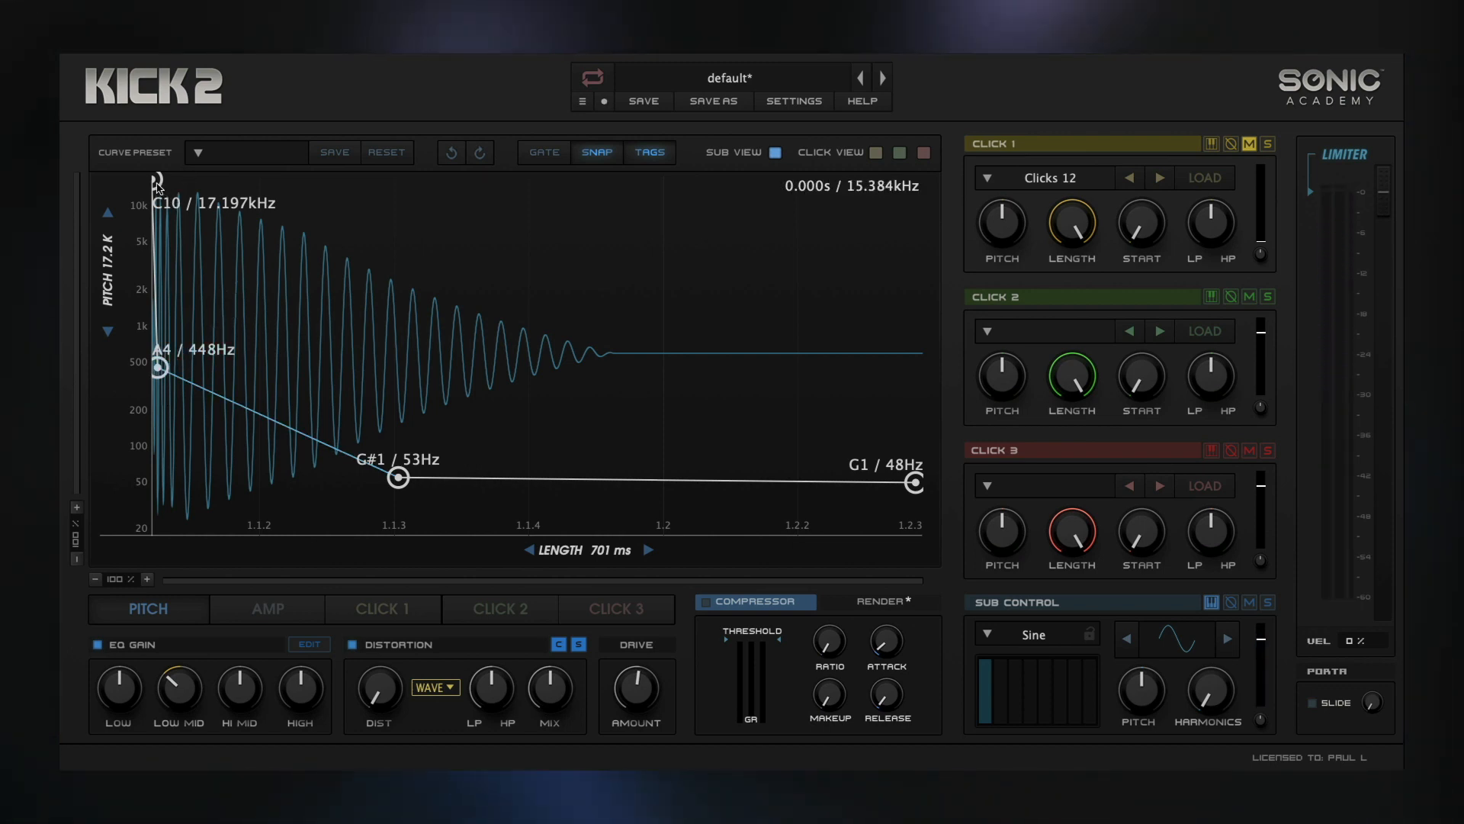
# Lower the pitch envelope's first node to about C#8 (4.435 kHz) and its second node to about C4 (262 Hz)
pyautogui.moveTo(157, 186); pyautogui.dragTo(151, 261)
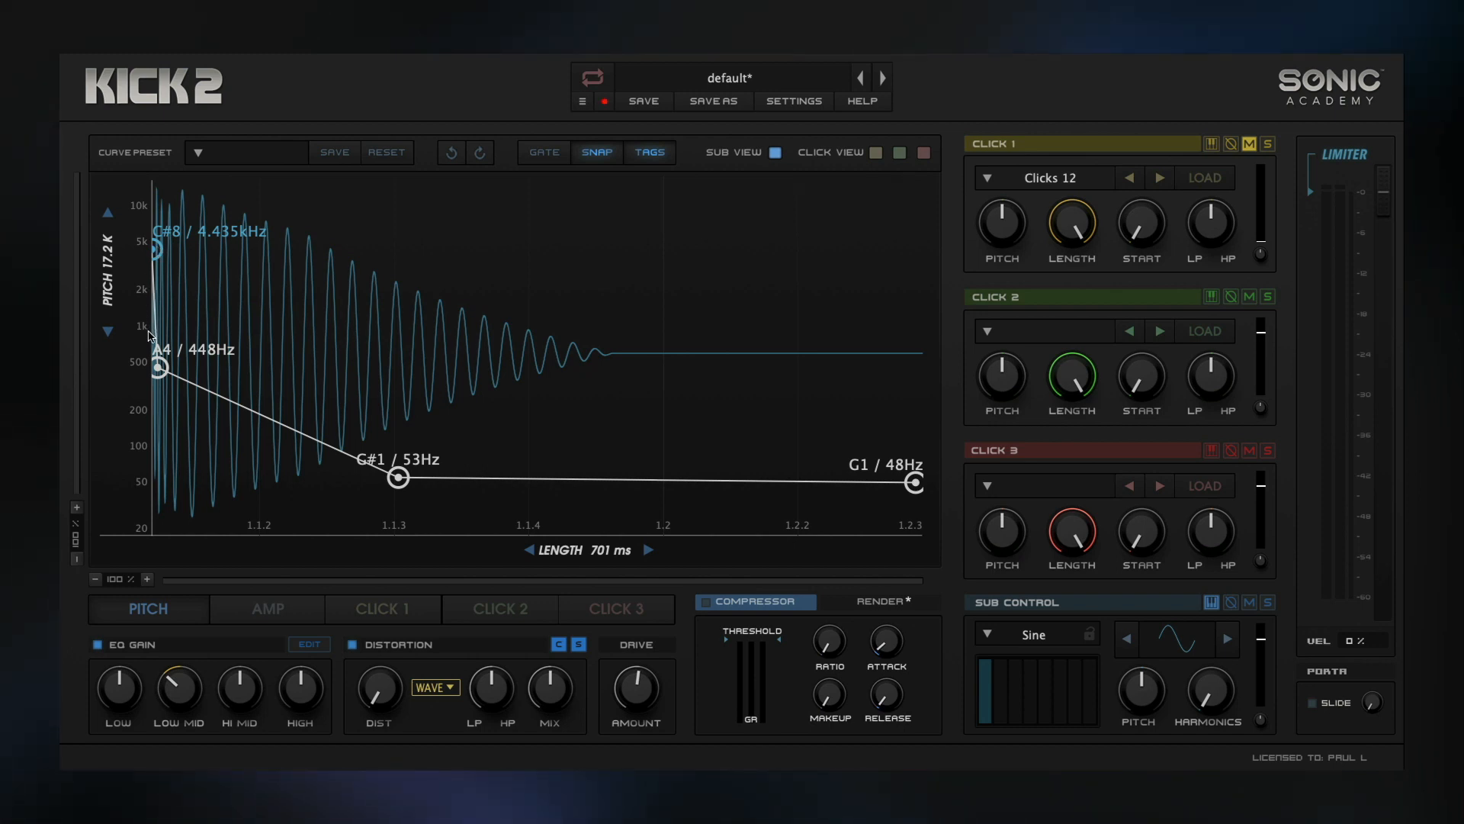
pyautogui.moveTo(158, 367); pyautogui.dragTo(154, 394)
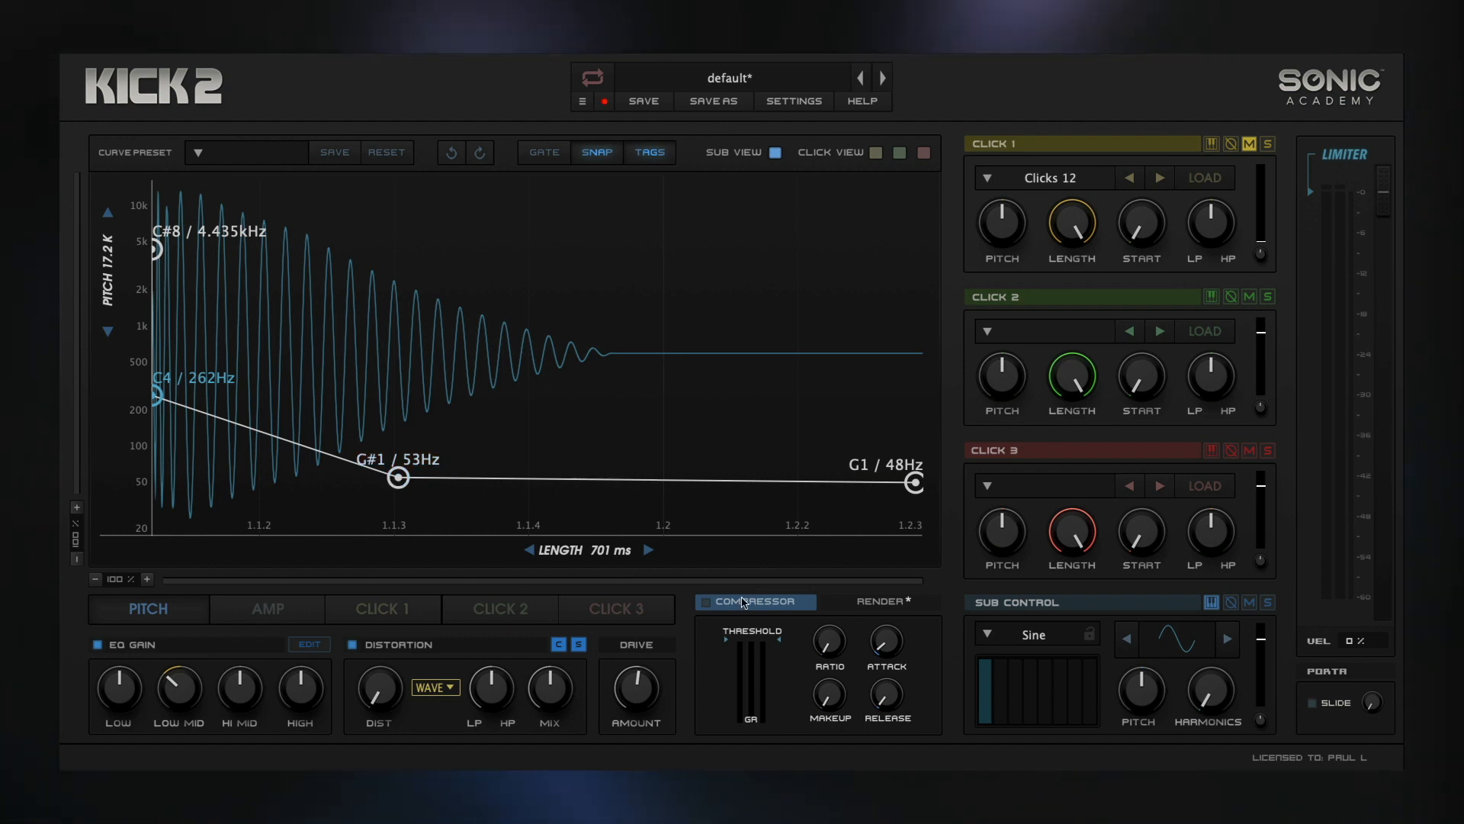
# Shorten the sound's length to 495 ms and move the G#1 pitch node to about 0.046 s at 52 Hz
pyautogui.moveTo(632, 554); pyautogui.dragTo(602, 553)
pyautogui.moveTo(555, 550); pyautogui.dragTo(539, 550)
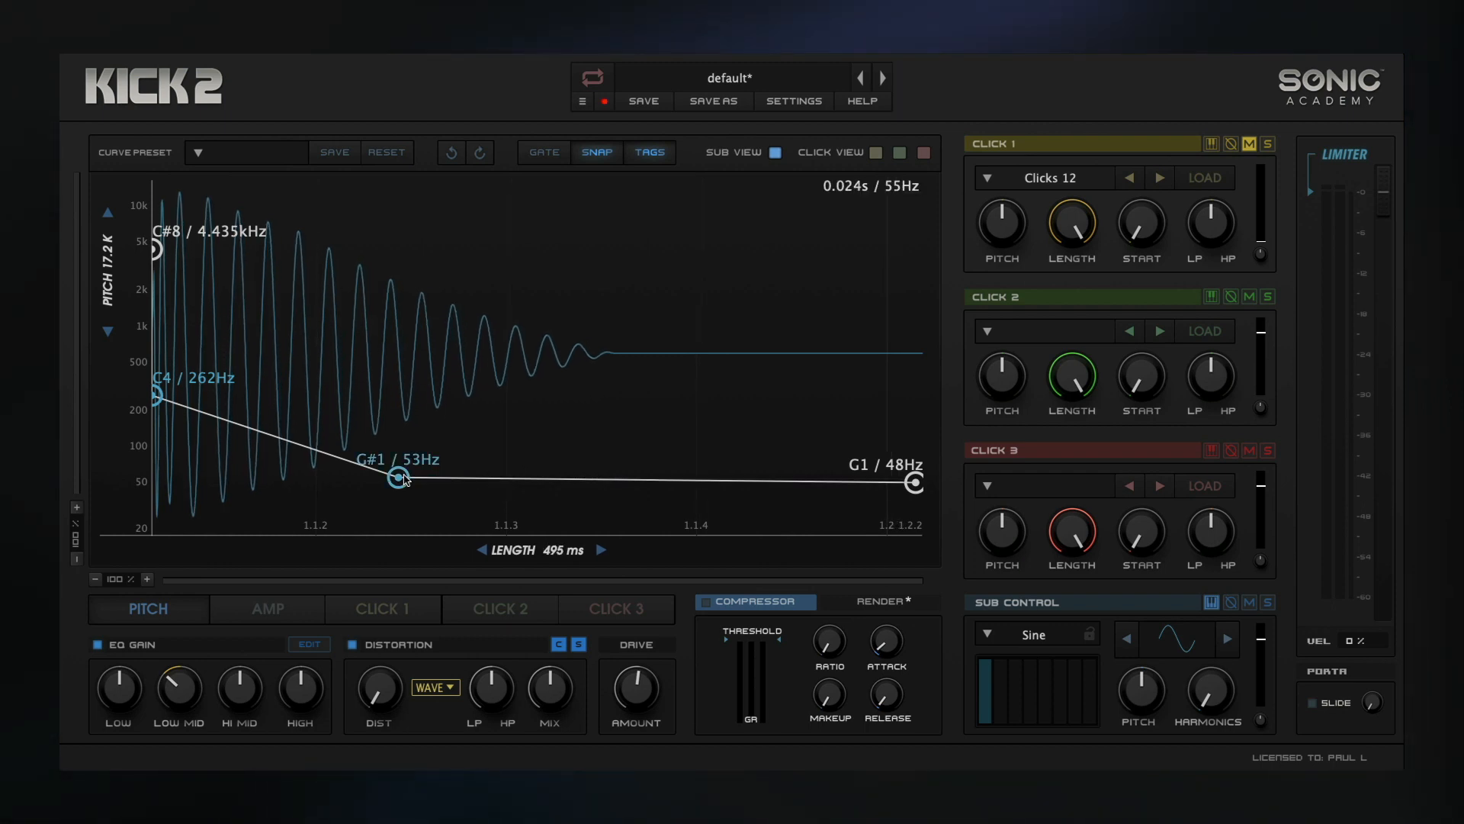
pyautogui.moveTo(399, 478); pyautogui.dragTo(501, 478)
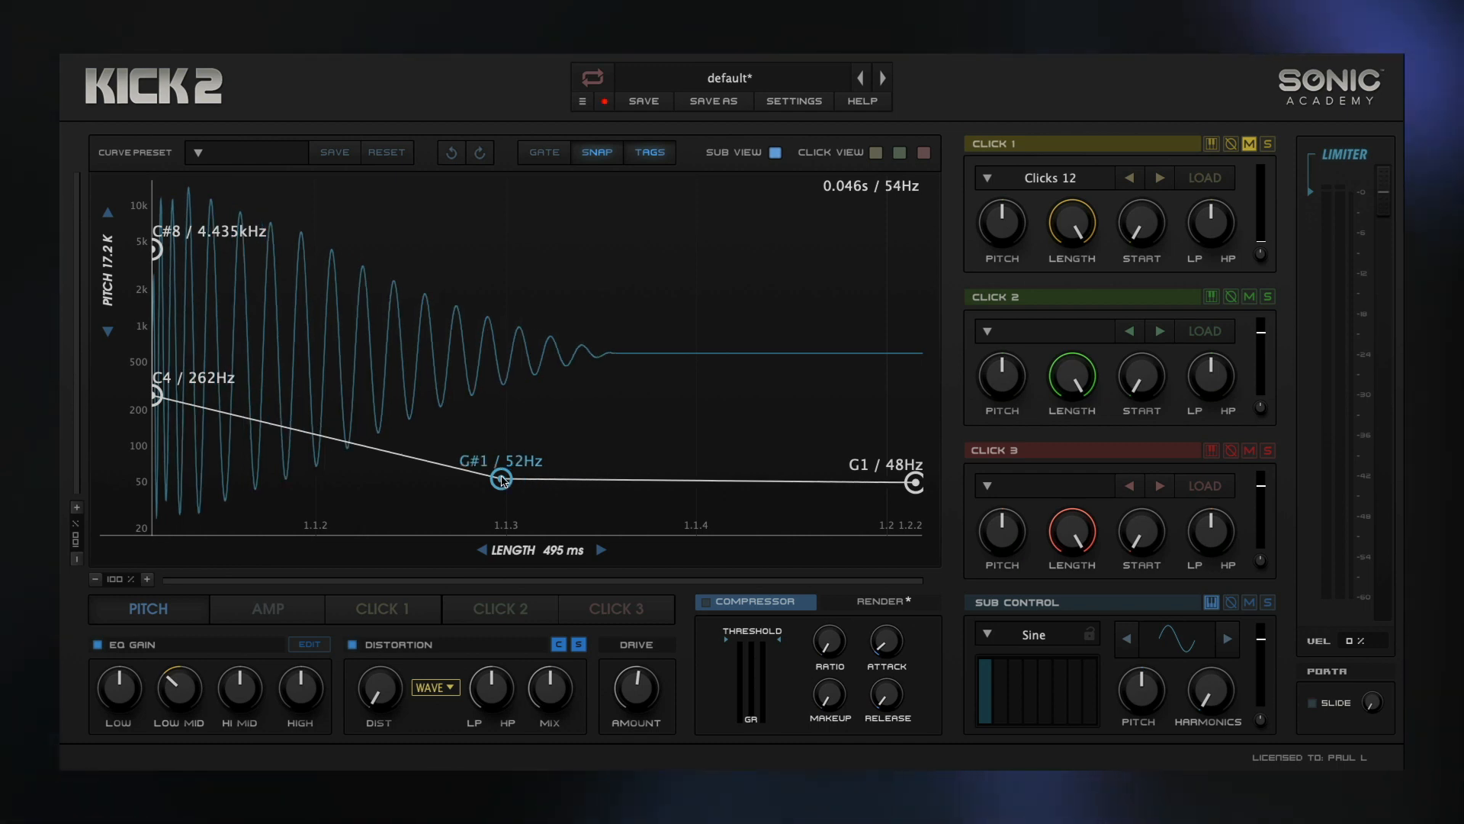
# Add a pitch node at about F#2 (92 Hz) between the C4 and G#1 nodes, and bend the segment down to G#1 into a smooth curve
pyautogui.doubleClick(301, 433)
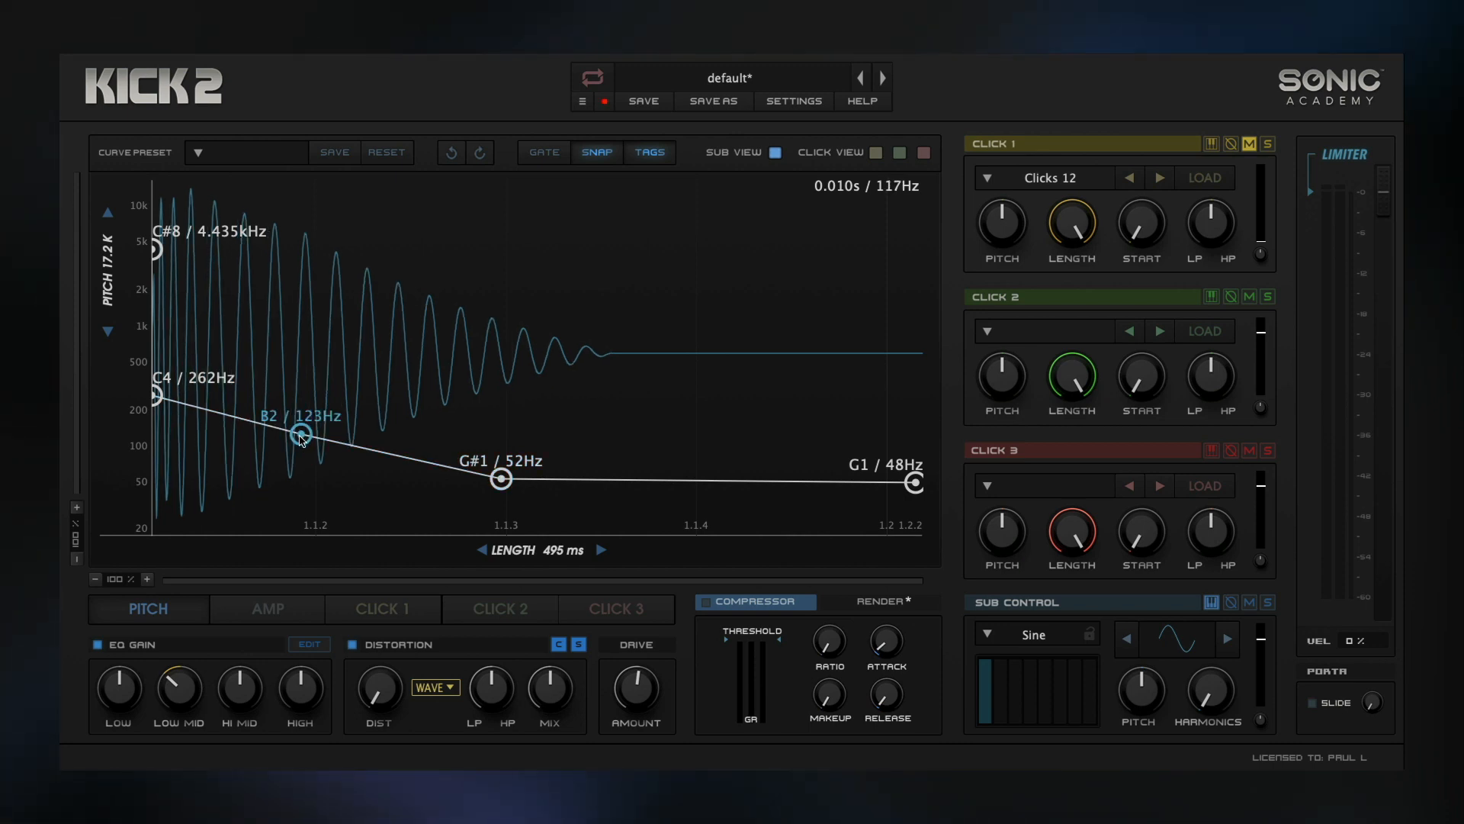
pyautogui.moveTo(301, 436); pyautogui.dragTo(236, 451)
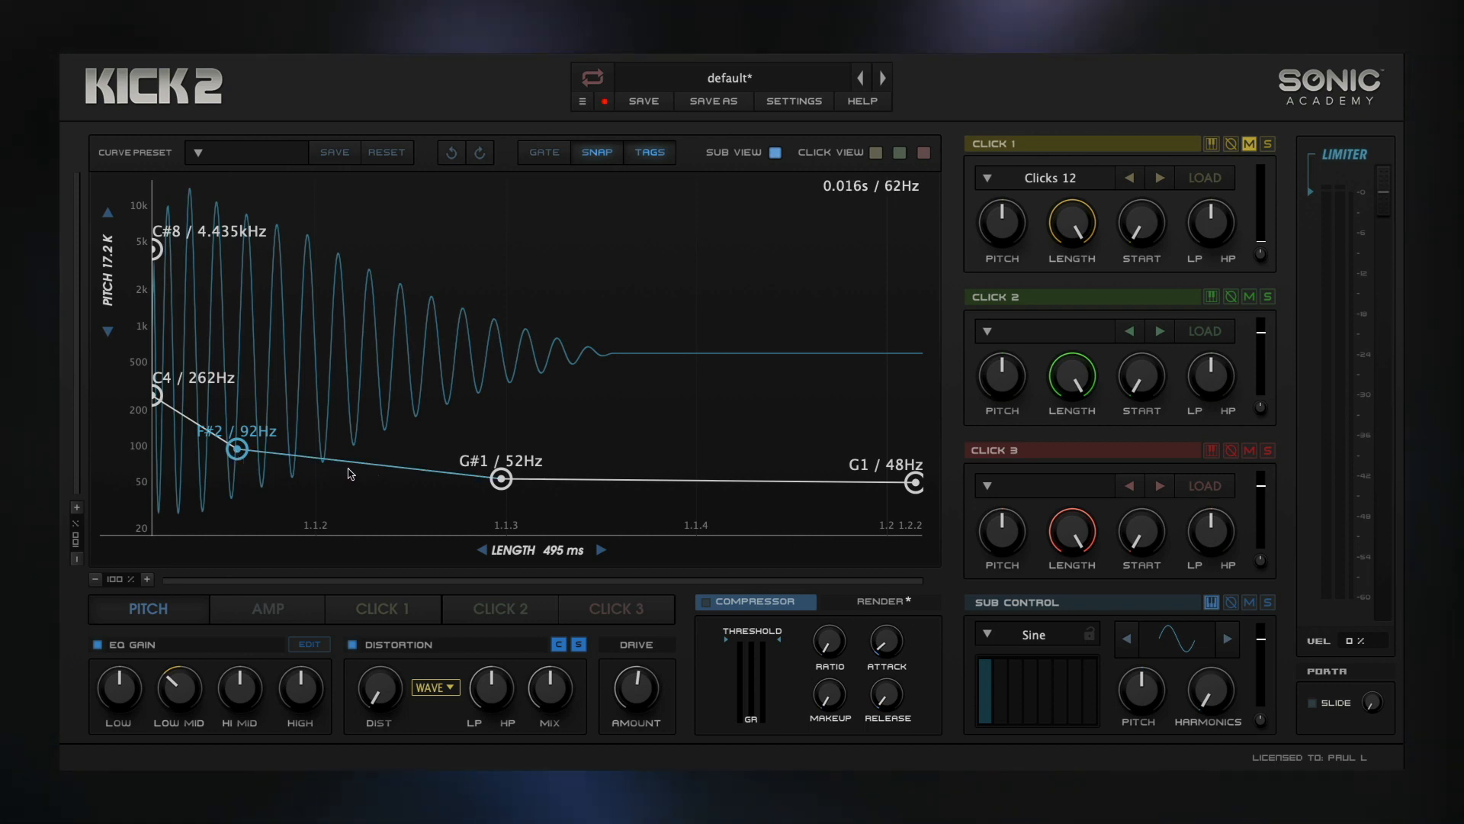
pyautogui.moveTo(350, 474)
pyautogui.mouseDown()
pyautogui.moveTo(348, 494)
pyautogui.moveTo(347, 418)
pyautogui.moveTo(347, 519)
pyautogui.moveTo(345, 465)
pyautogui.moveTo(343, 496)
pyautogui.mouseUp()
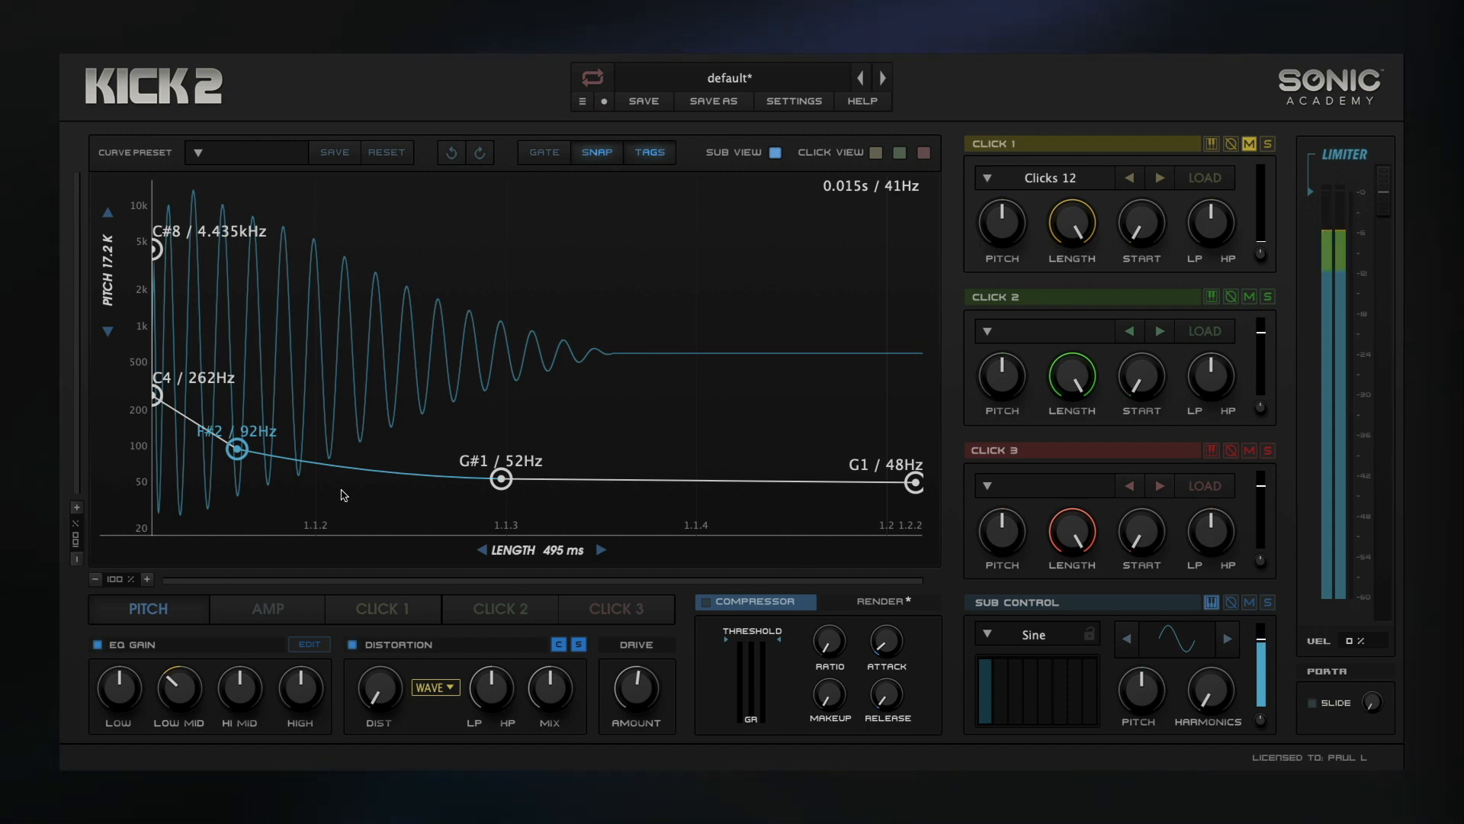
pyautogui.moveTo(244, 455)
pyautogui.mouseDown()
pyautogui.moveTo(292, 454)
pyautogui.moveTo(229, 454)
pyautogui.moveTo(410, 452)
pyautogui.moveTo(425, 420)
pyautogui.moveTo(409, 400)
pyautogui.moveTo(254, 456)
pyautogui.mouseUp()
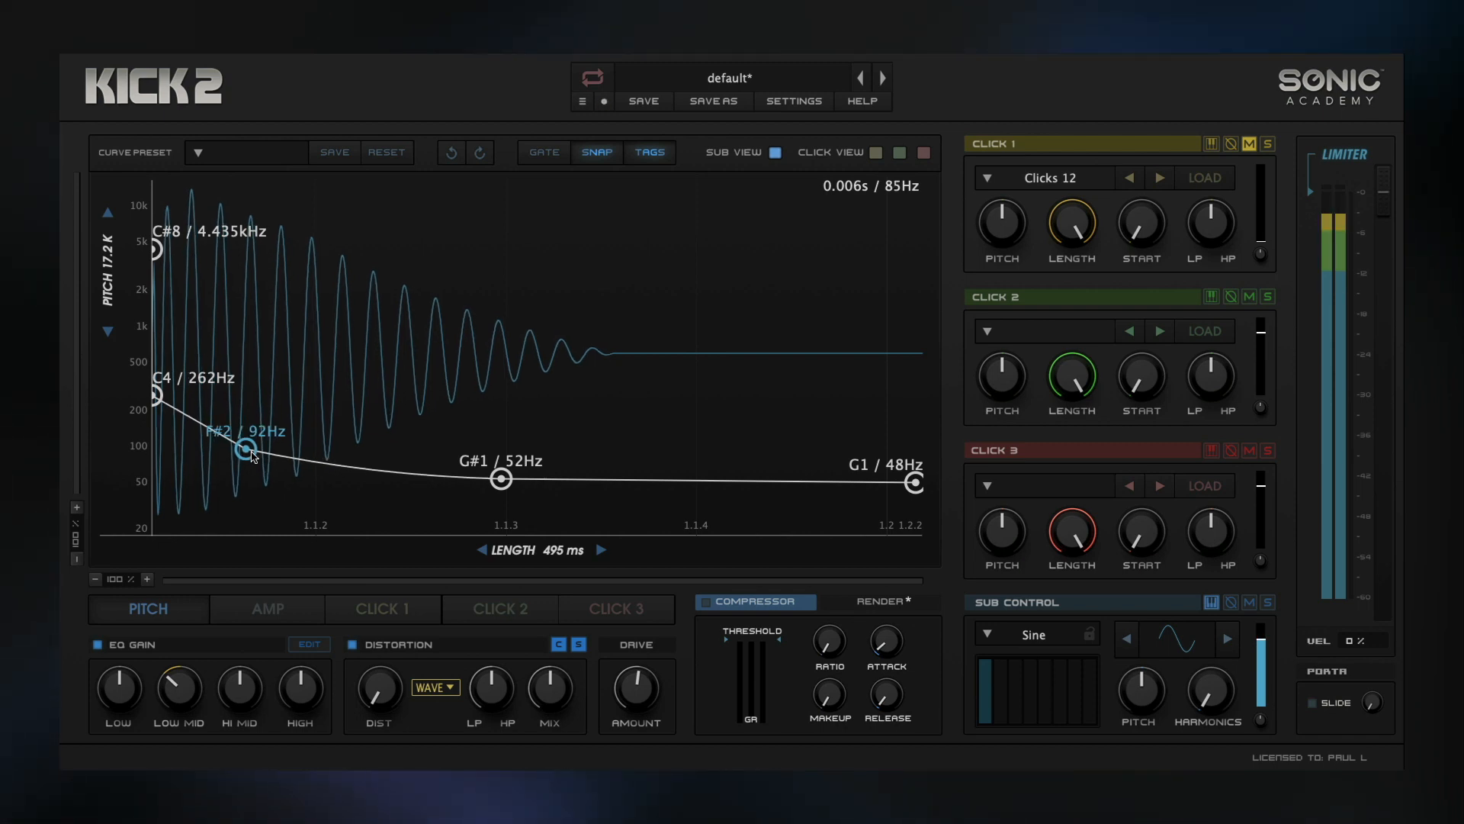
# Move the F#2 pitch node slightly earlier, and raise the distortion amount with the distortion type kept on Wave
pyautogui.moveTo(254, 456); pyautogui.dragTo(239, 455)
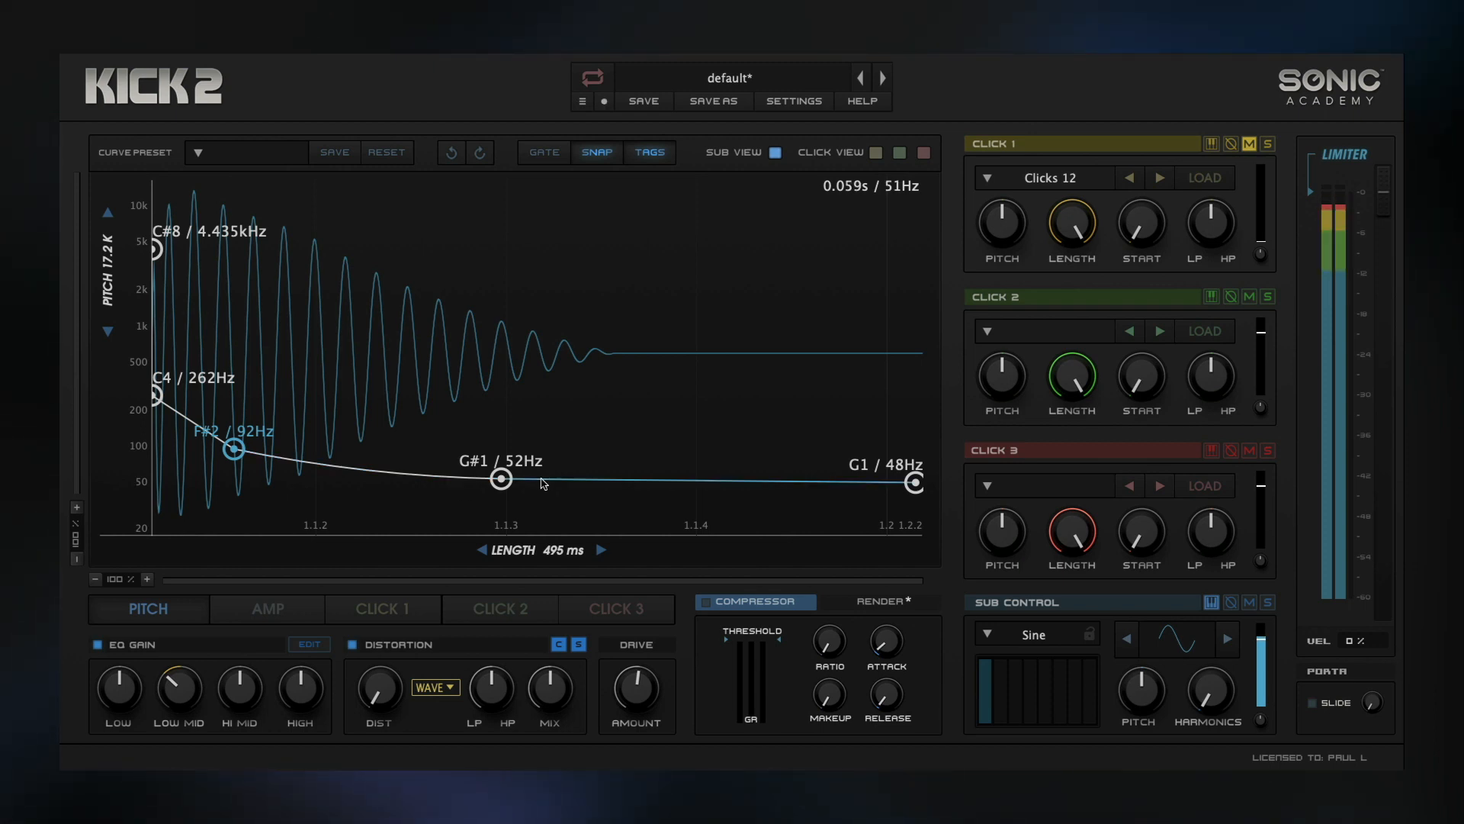
pyautogui.click(434, 688)
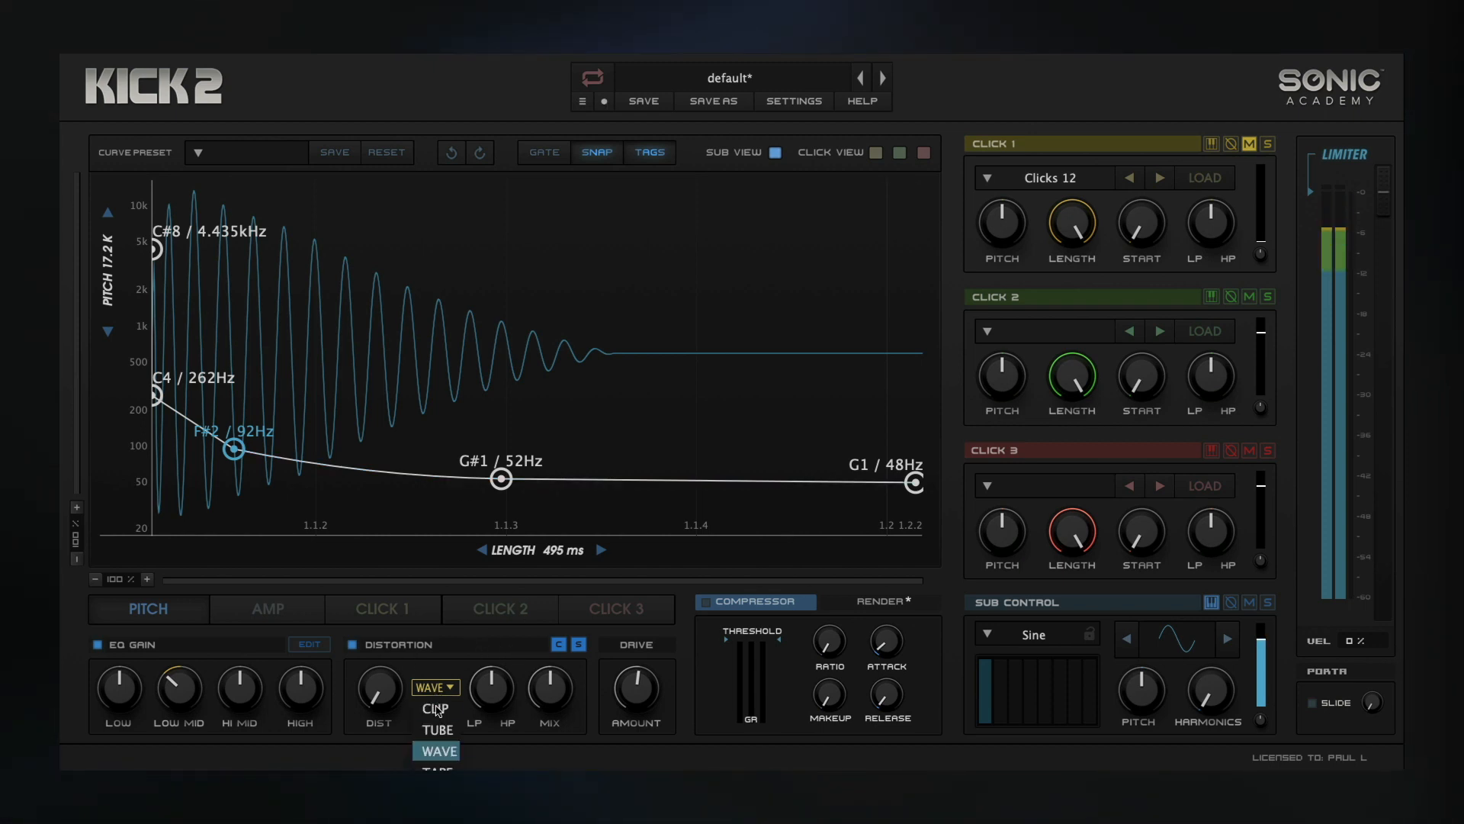
pyautogui.click(440, 753)
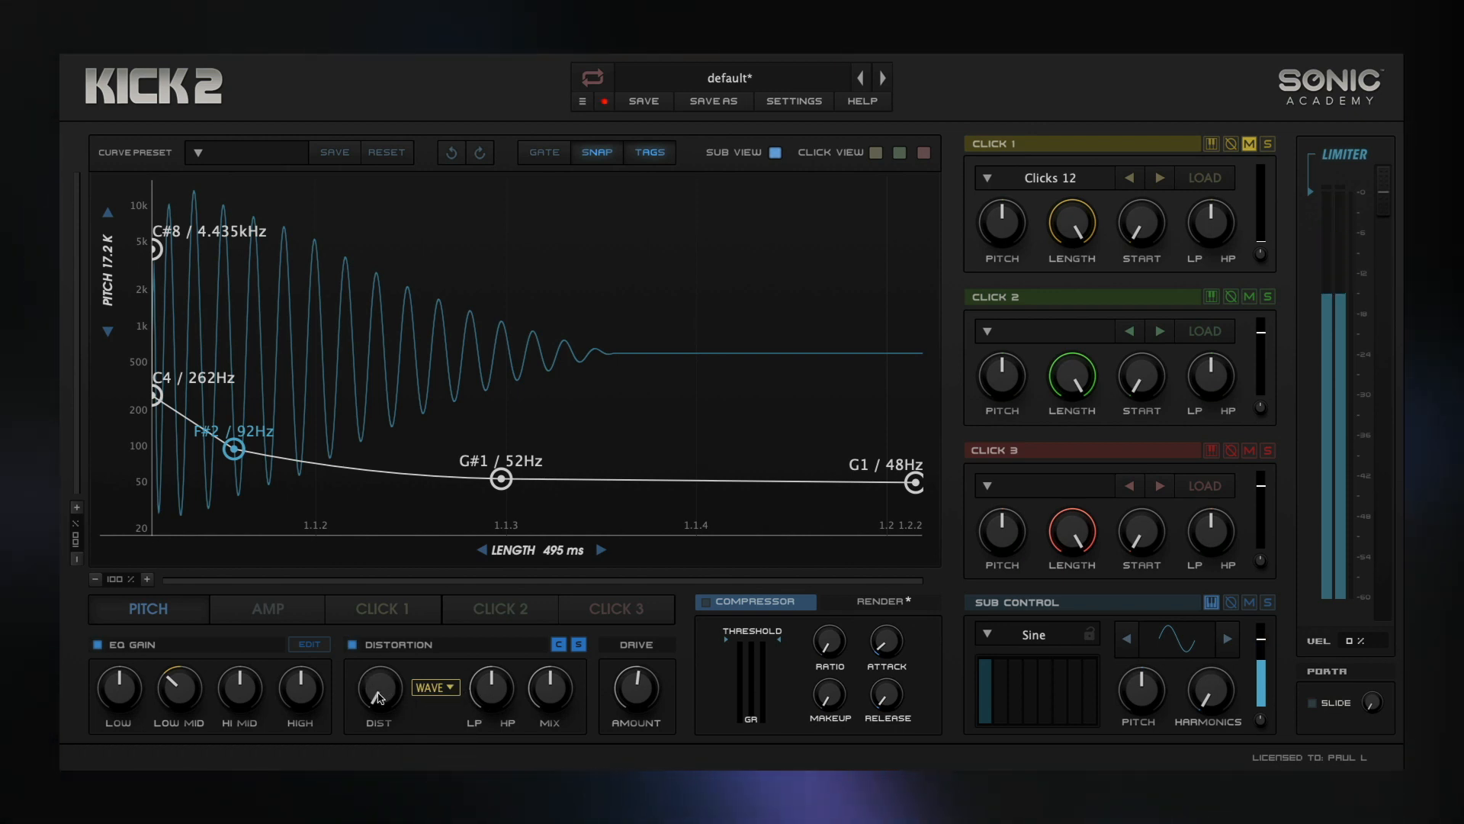
pyautogui.moveTo(380, 705); pyautogui.dragTo(378, 685)
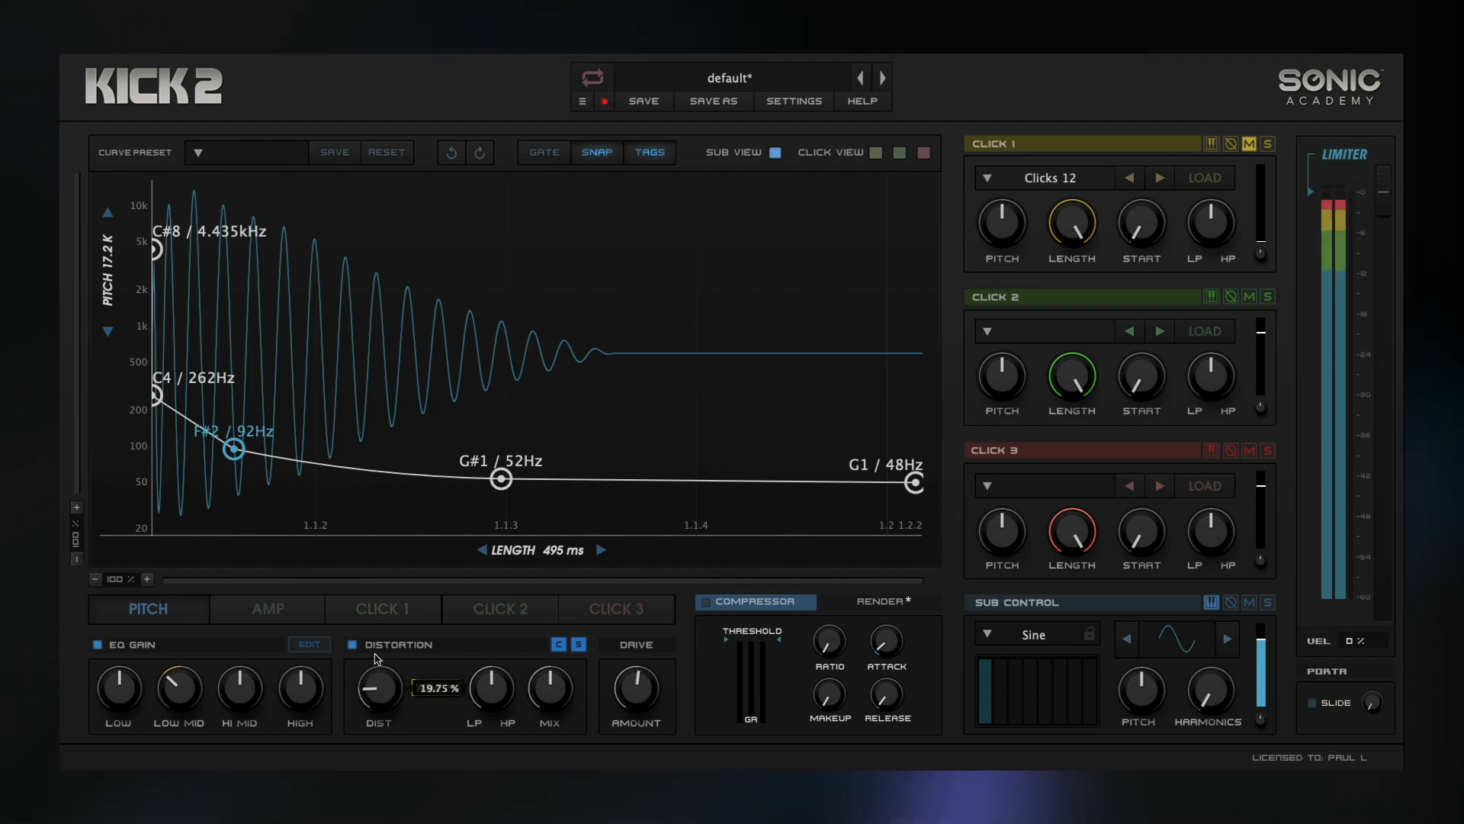
pyautogui.moveTo(373, 632); pyautogui.dragTo(375, 630)
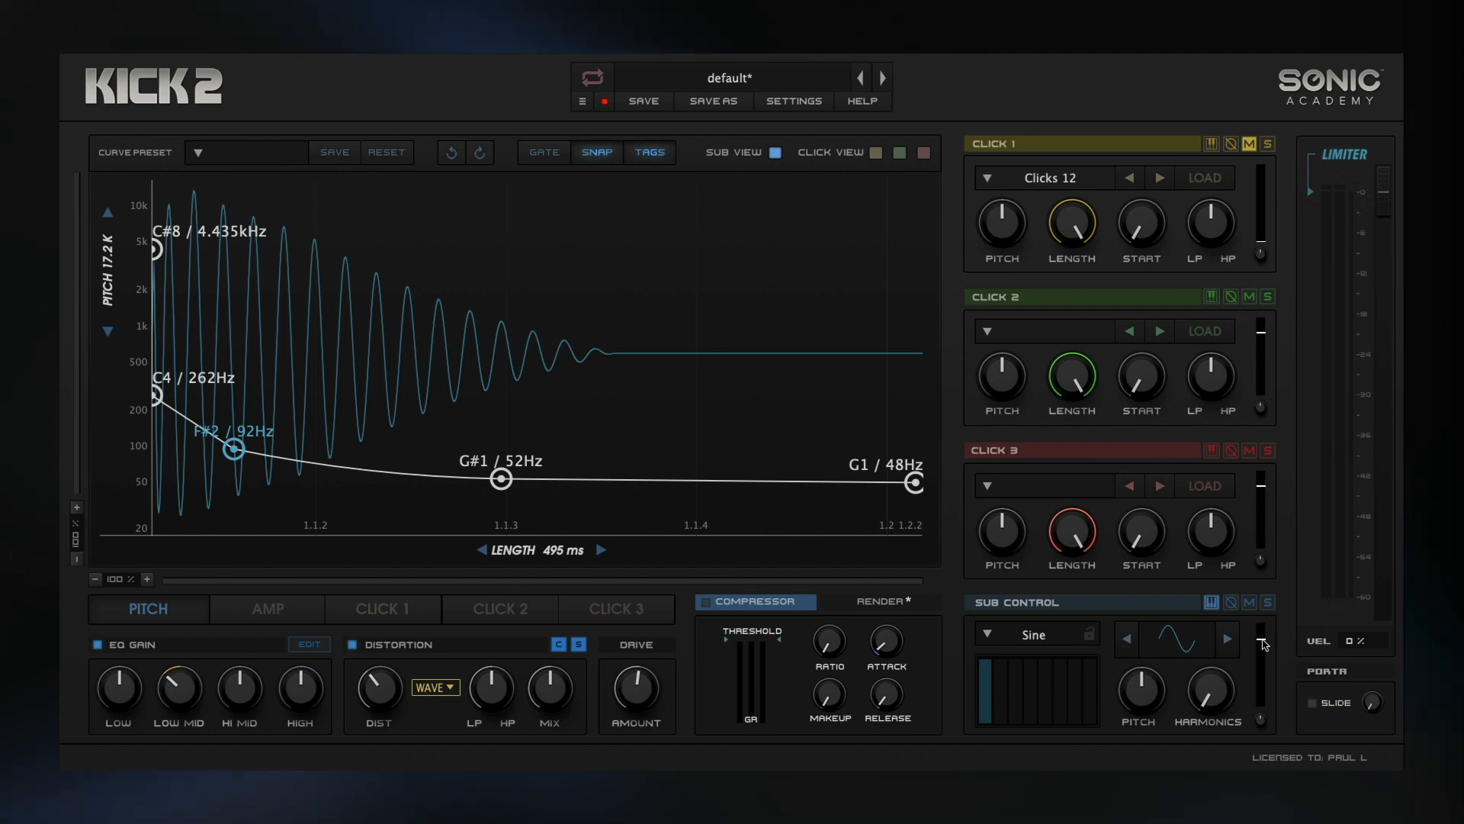
# Lower the sub level slightly, and push the distortion amount past halfway with its mix at about 26%
pyautogui.moveTo(1263, 644); pyautogui.dragTo(1262, 651)
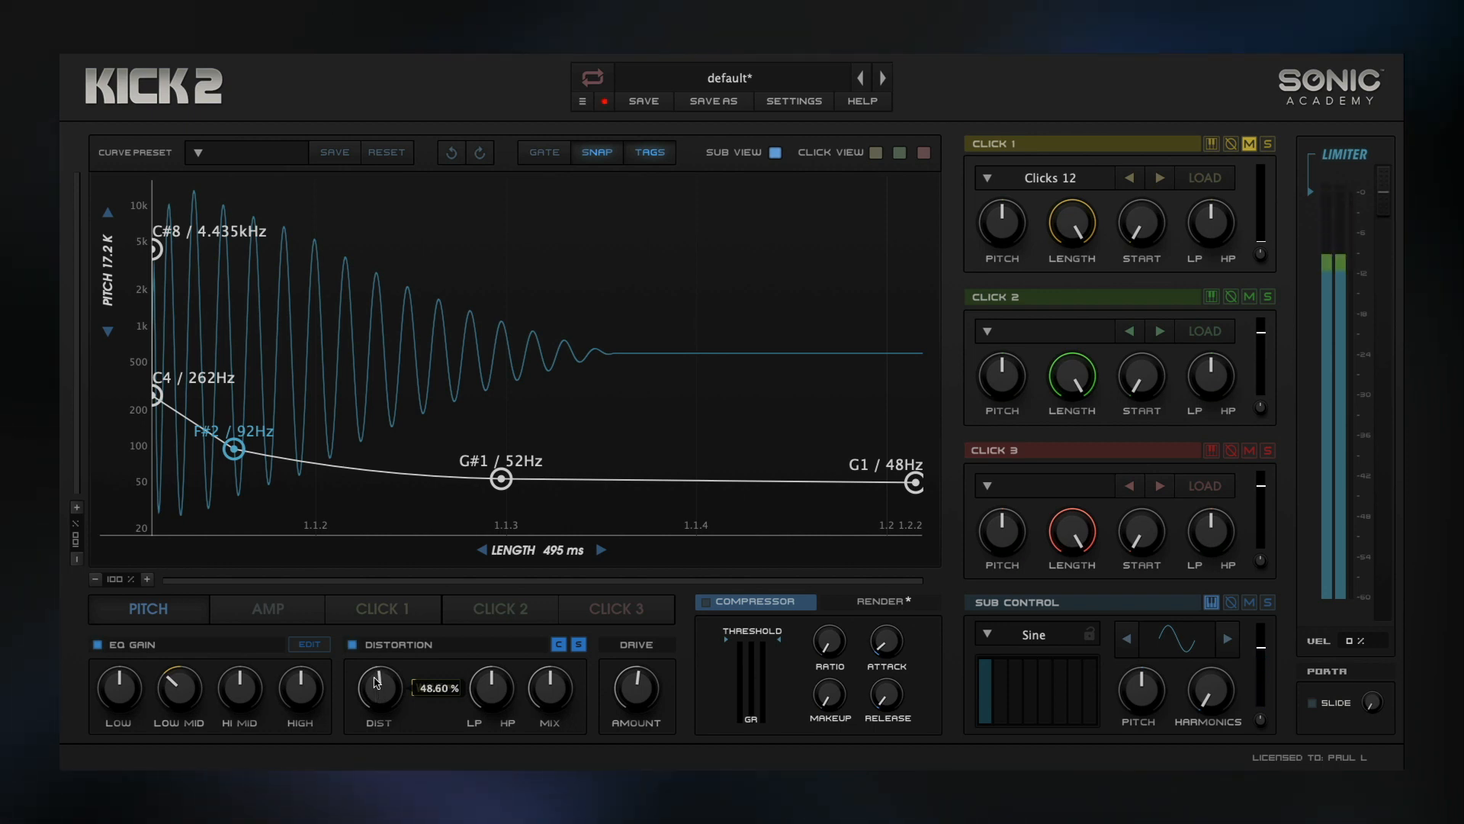
pyautogui.moveTo(376, 684); pyautogui.dragTo(374, 671)
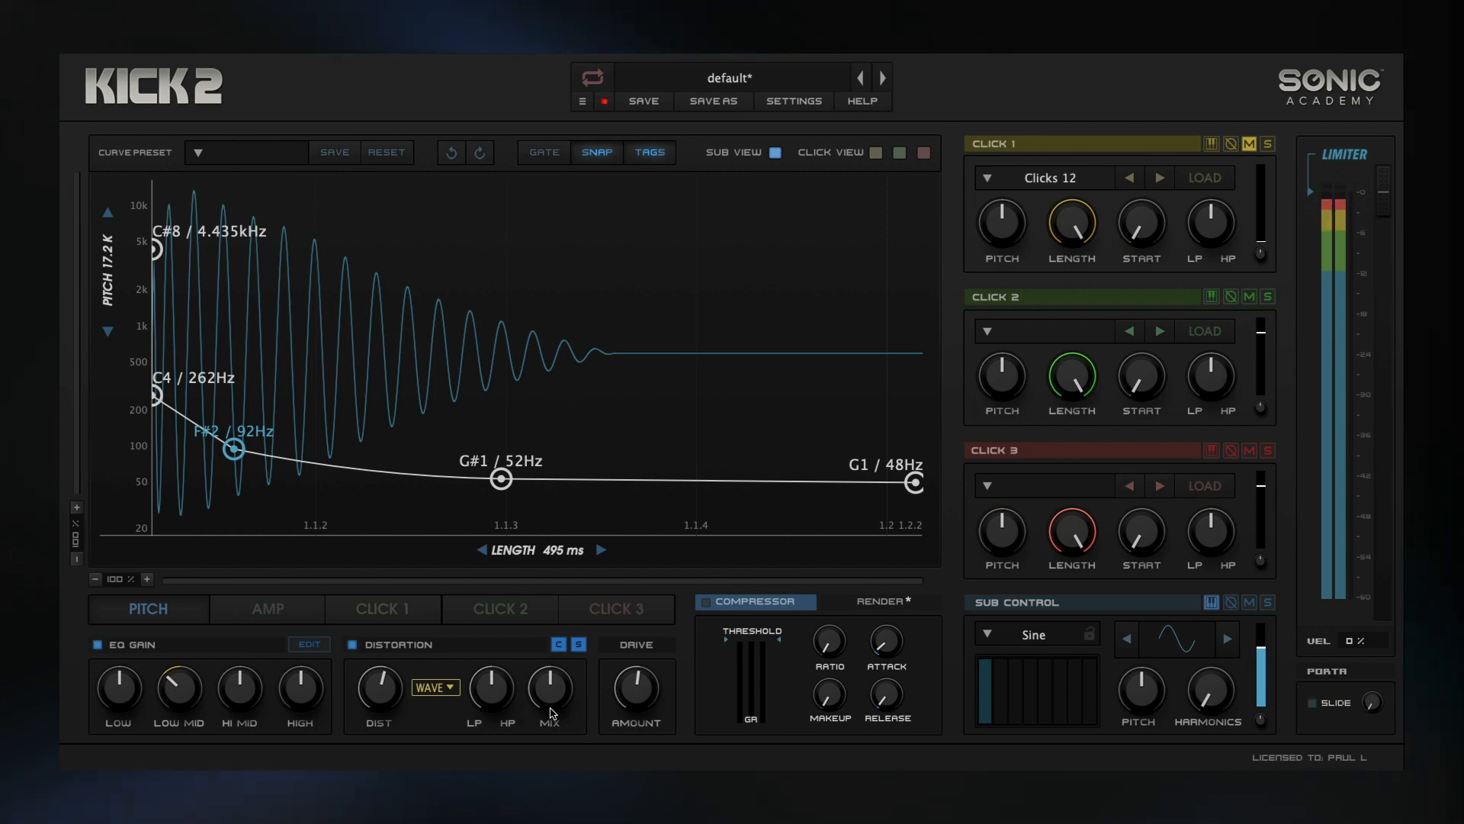
pyautogui.moveTo(553, 713); pyautogui.dragTo(556, 736)
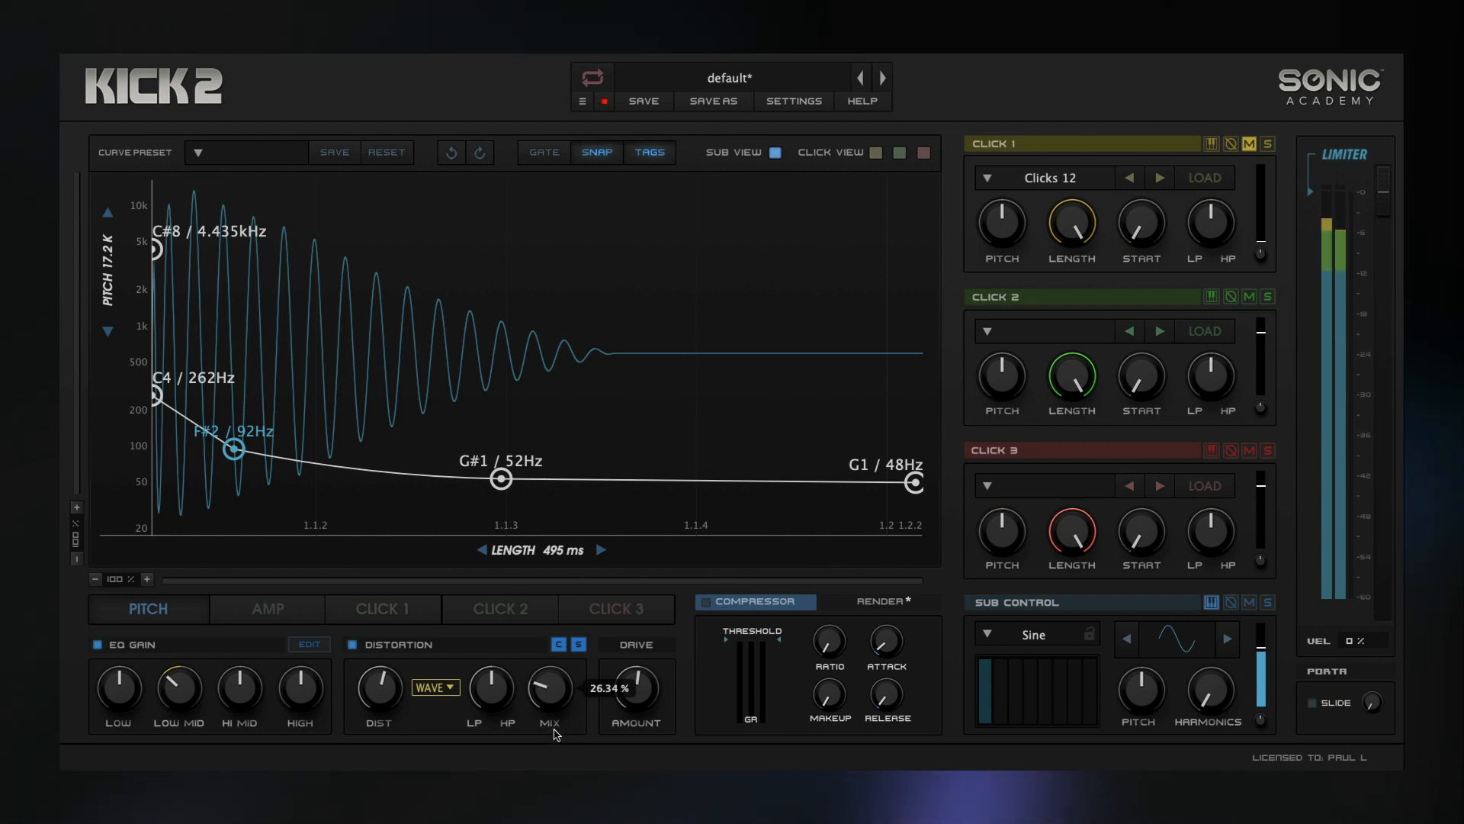
pyautogui.moveTo(375, 705); pyautogui.dragTo(376, 695)
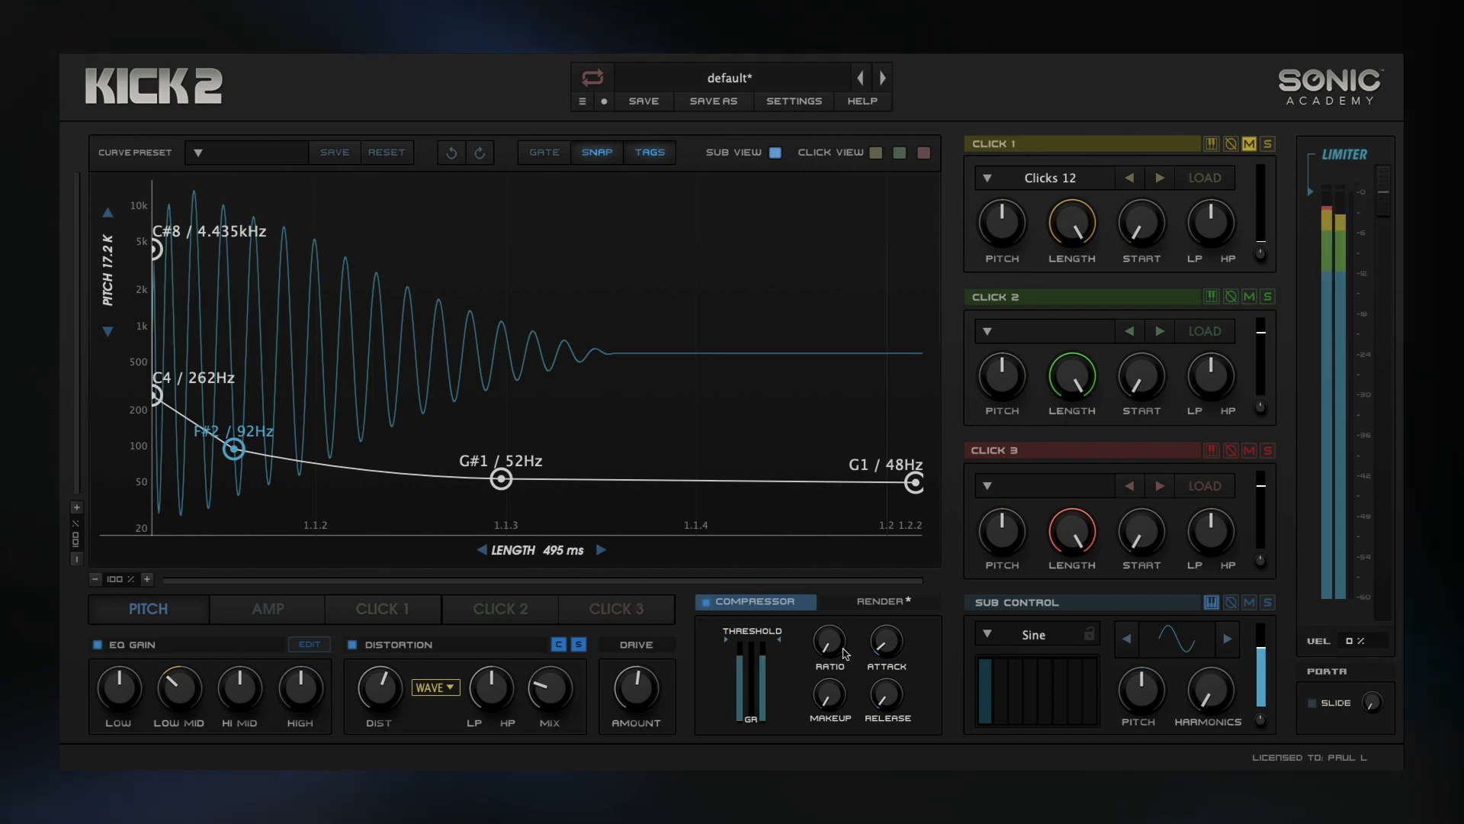
# Compress the sound at a ratio of about 10:1 and a threshold of about -5.2 dB, with a little makeup gain
pyautogui.moveTo(844, 654); pyautogui.dragTo(836, 559)
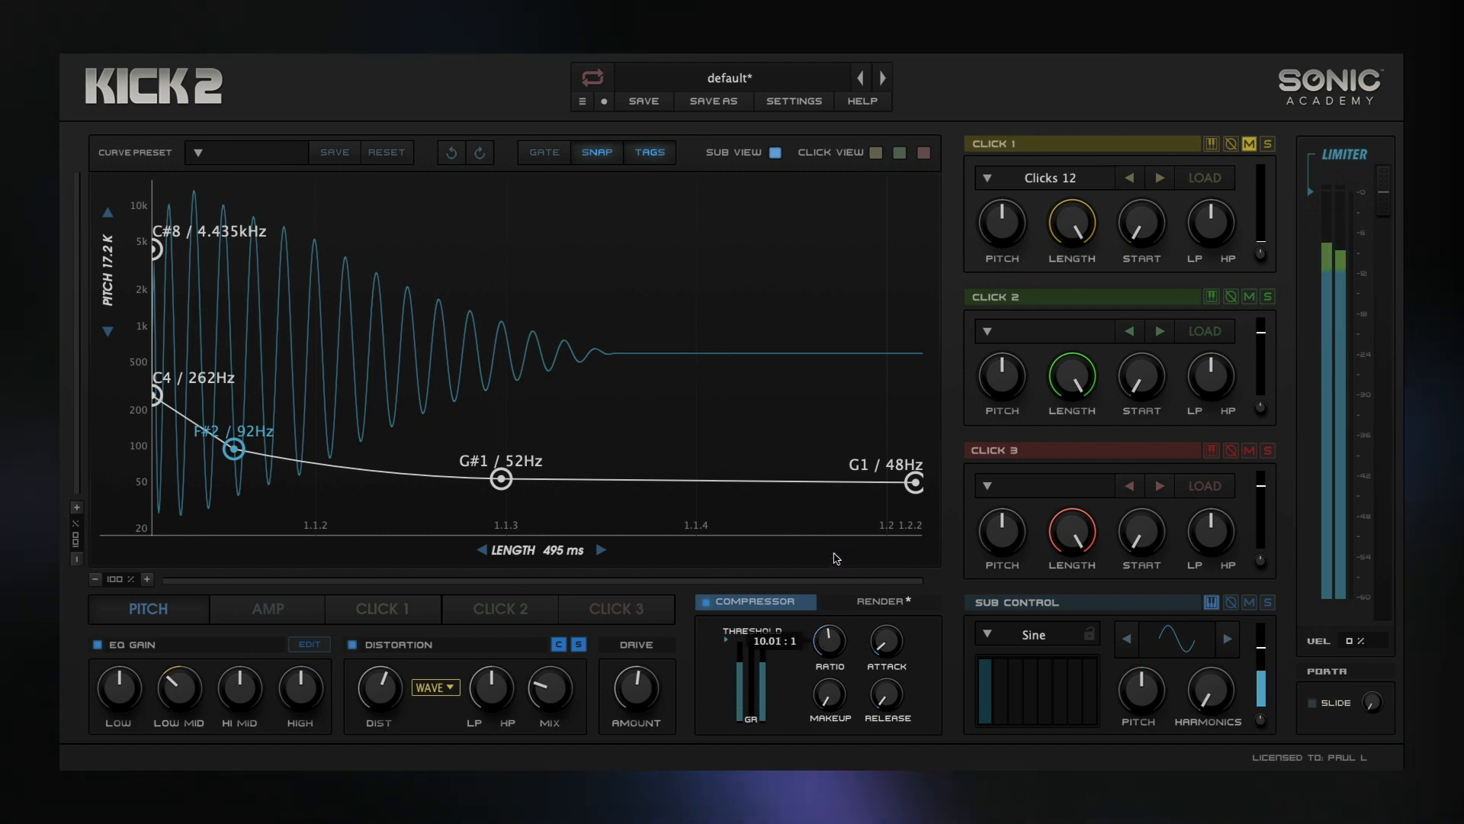
pyautogui.moveTo(779, 643); pyautogui.dragTo(781, 654)
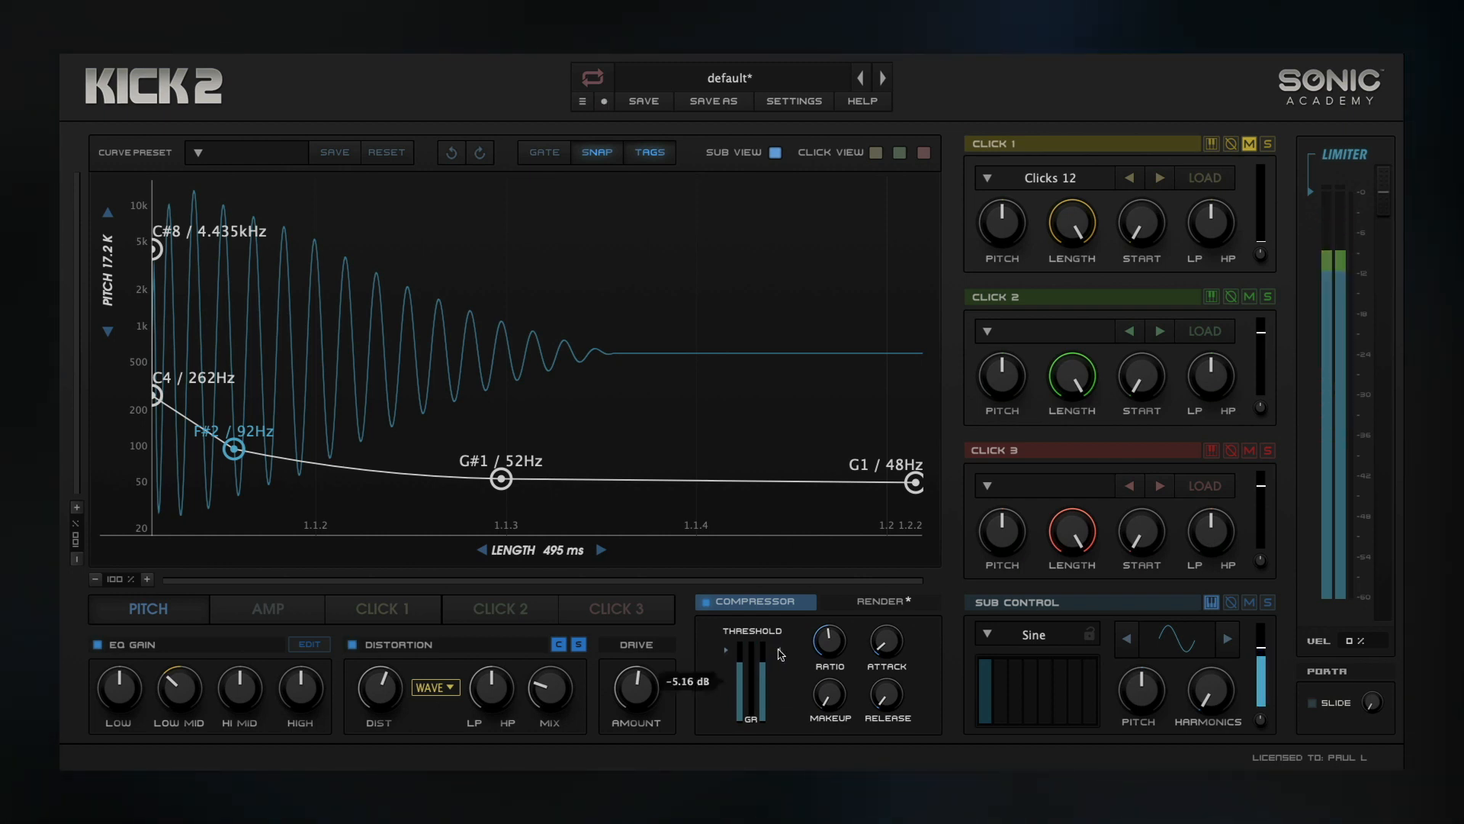
pyautogui.moveTo(835, 693); pyautogui.dragTo(834, 685)
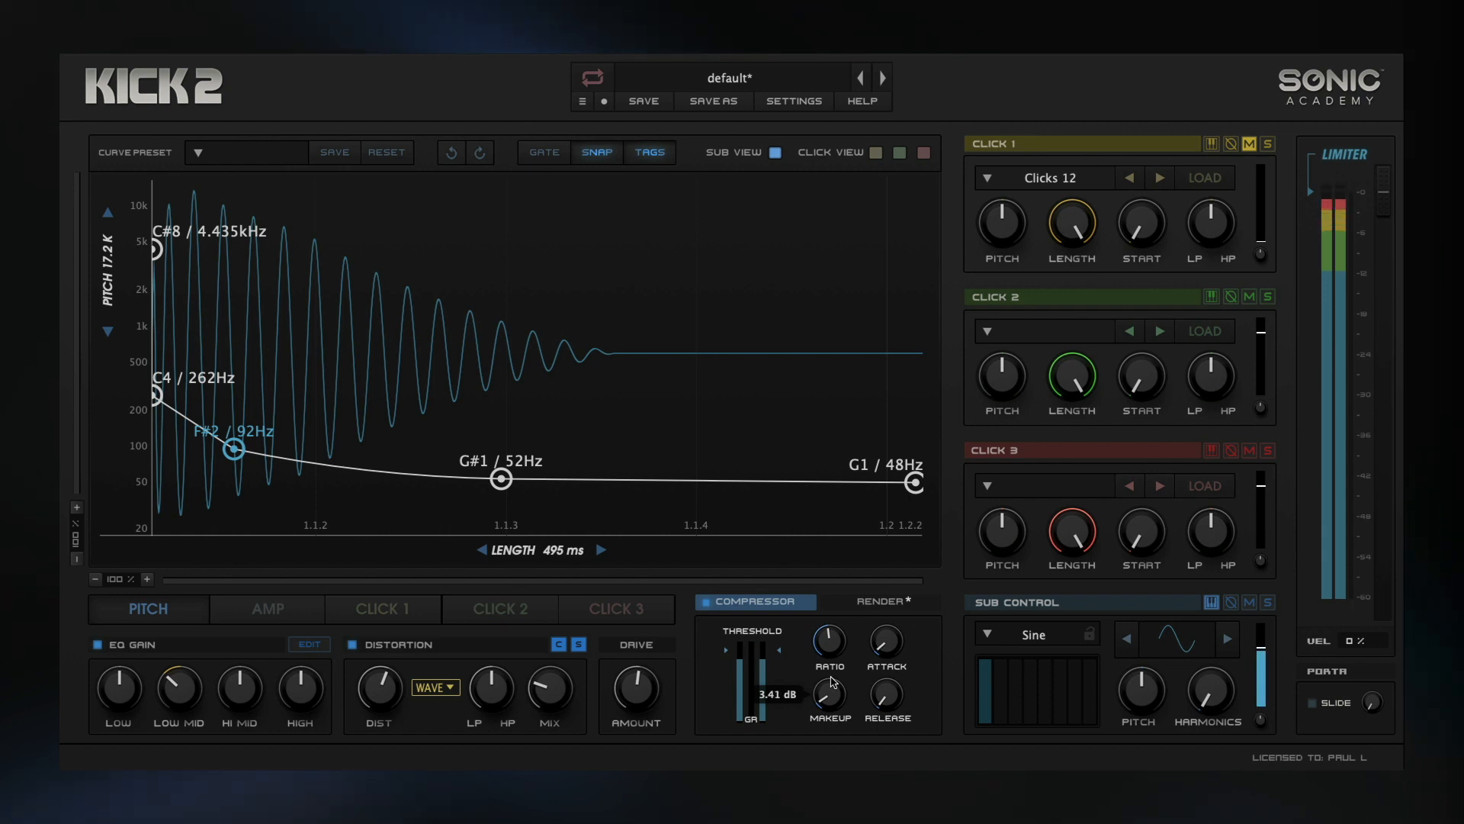
pyautogui.moveTo(834, 680); pyautogui.dragTo(832, 671)
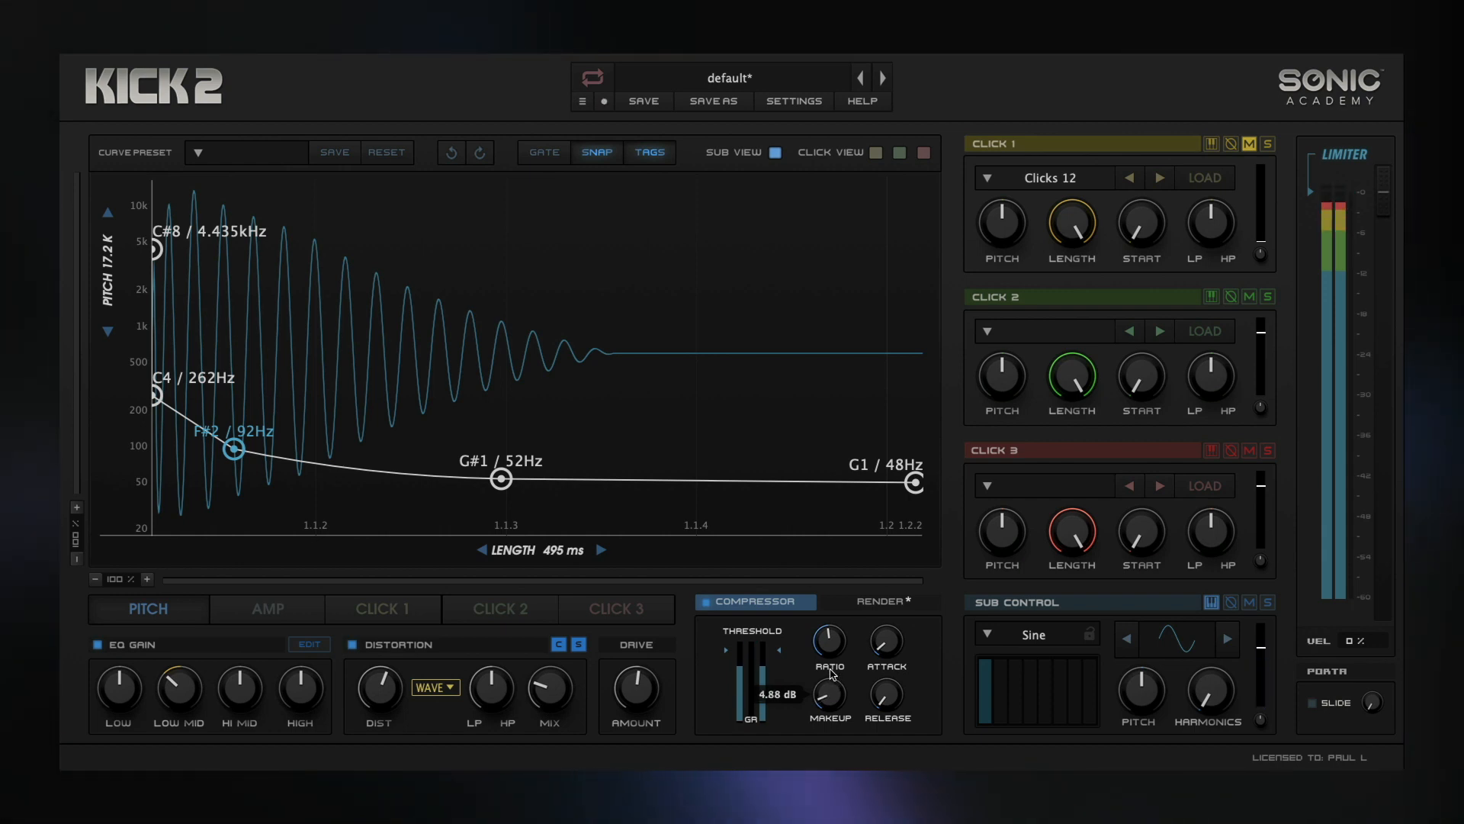
pyautogui.moveTo(830, 671); pyautogui.dragTo(834, 679)
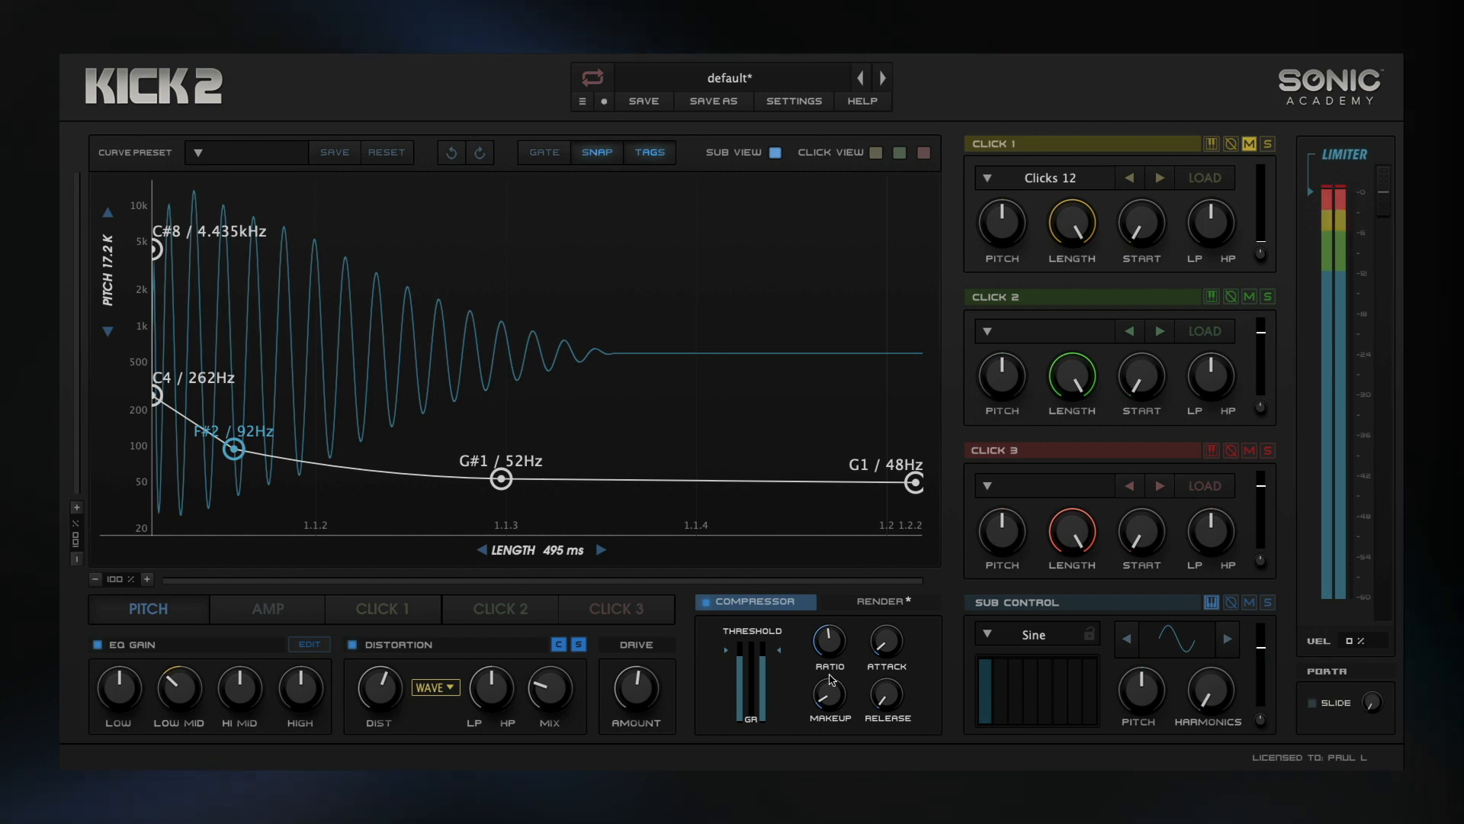
# In the amp envelope, test an instant attack, restore the first peak's position, and raise the dip after it to 0.93
pyautogui.click(268, 608)
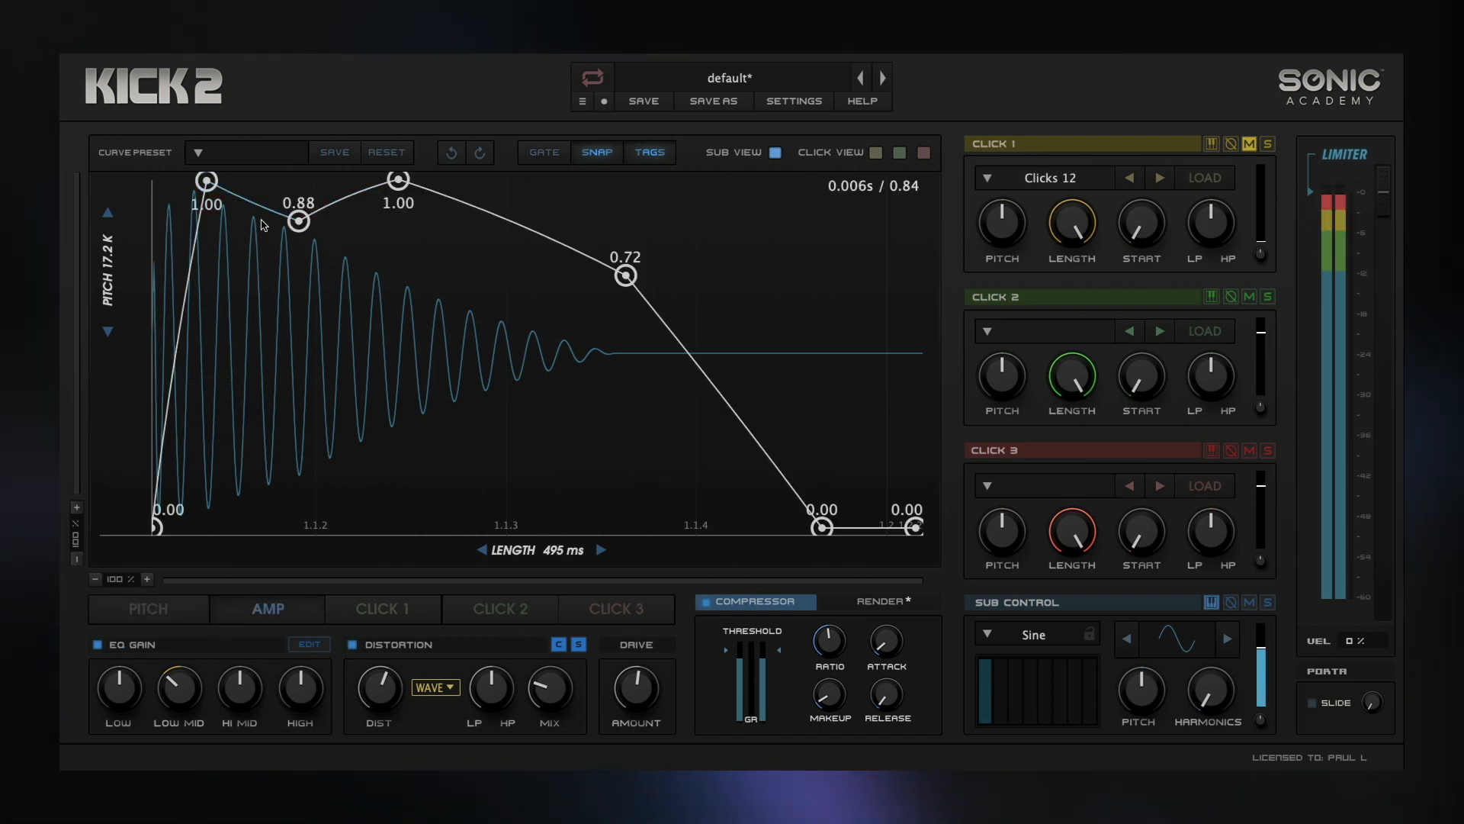
pyautogui.moveTo(206, 180); pyautogui.dragTo(145, 169)
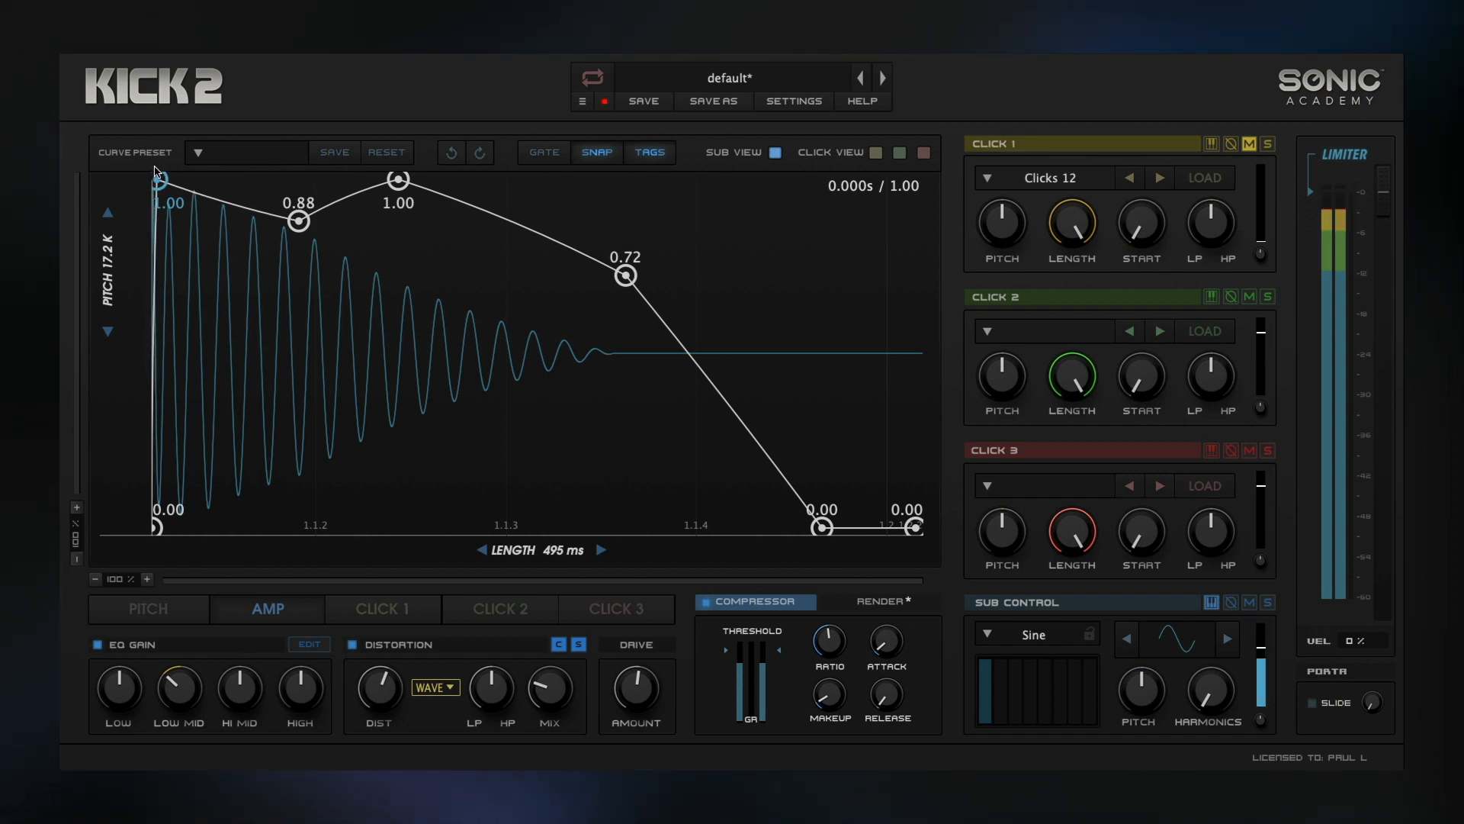
pyautogui.moveTo(152, 170); pyautogui.dragTo(204, 175)
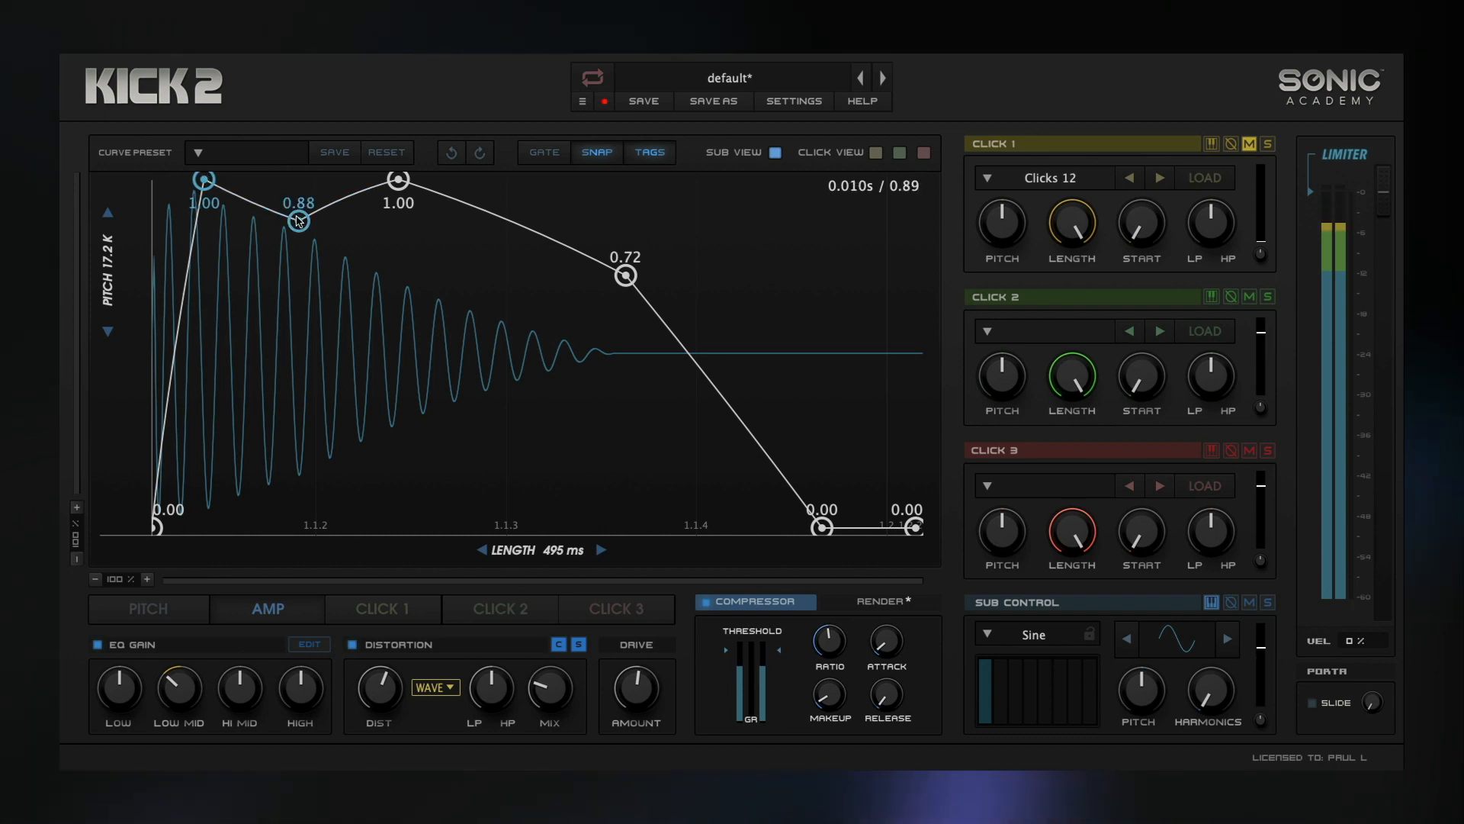
pyautogui.moveTo(298, 221); pyautogui.dragTo(294, 209)
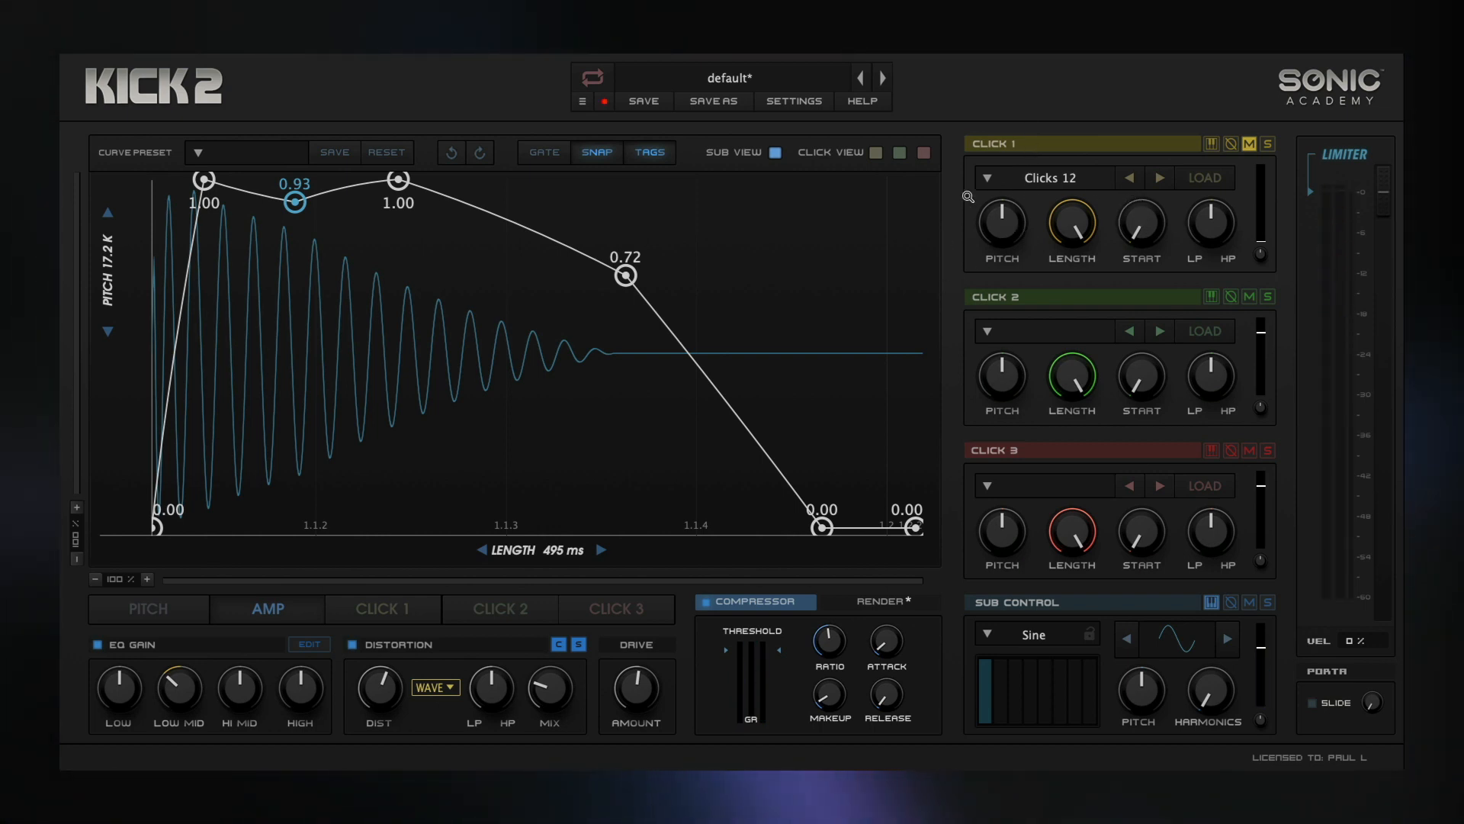
# Load Clicks 06 into Click 1, unmute it and set its level to about -35 dB
pyautogui.click(1130, 182)
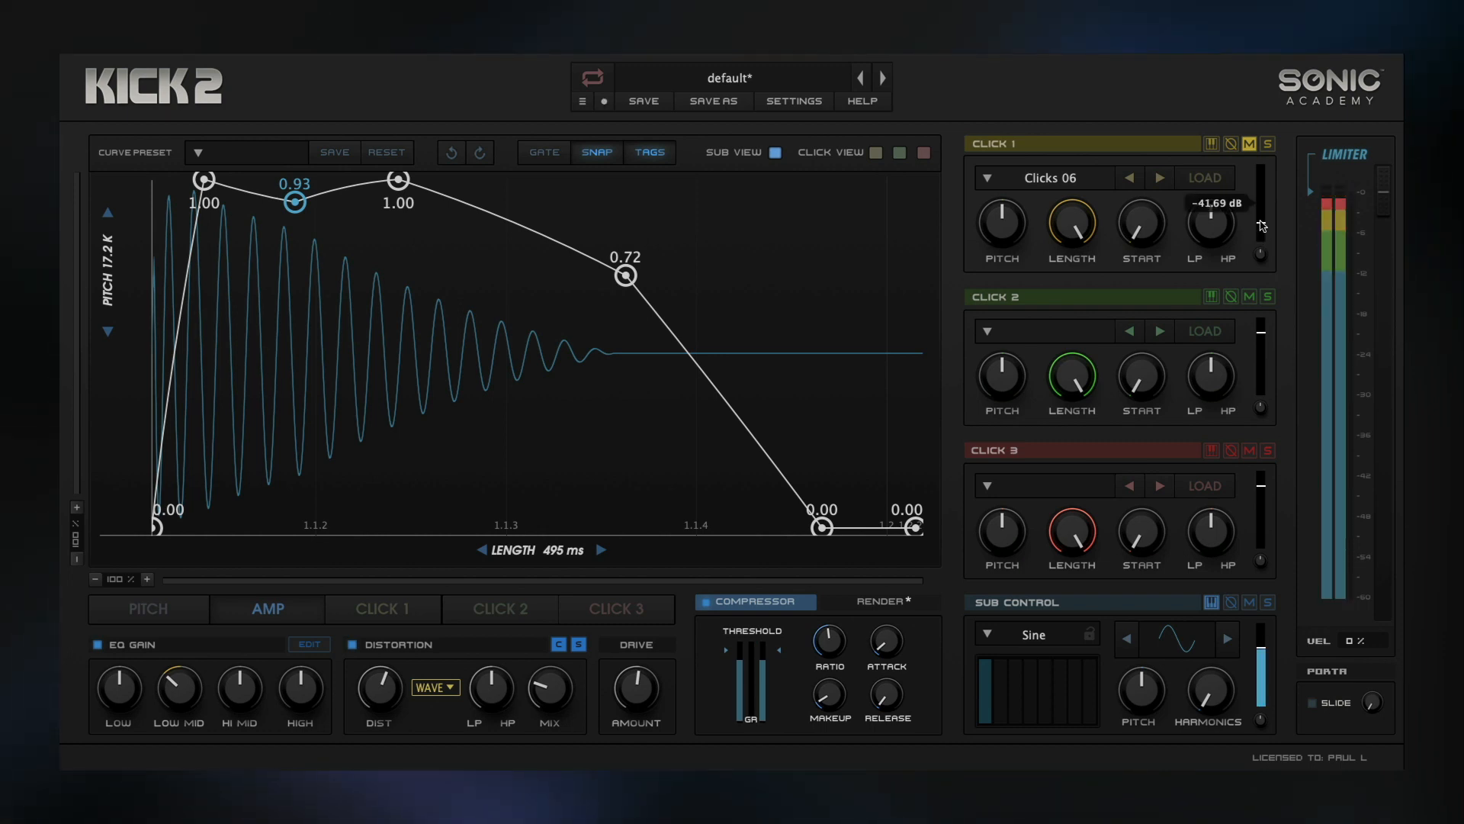
pyautogui.moveTo(1261, 237); pyautogui.dragTo(1261, 186)
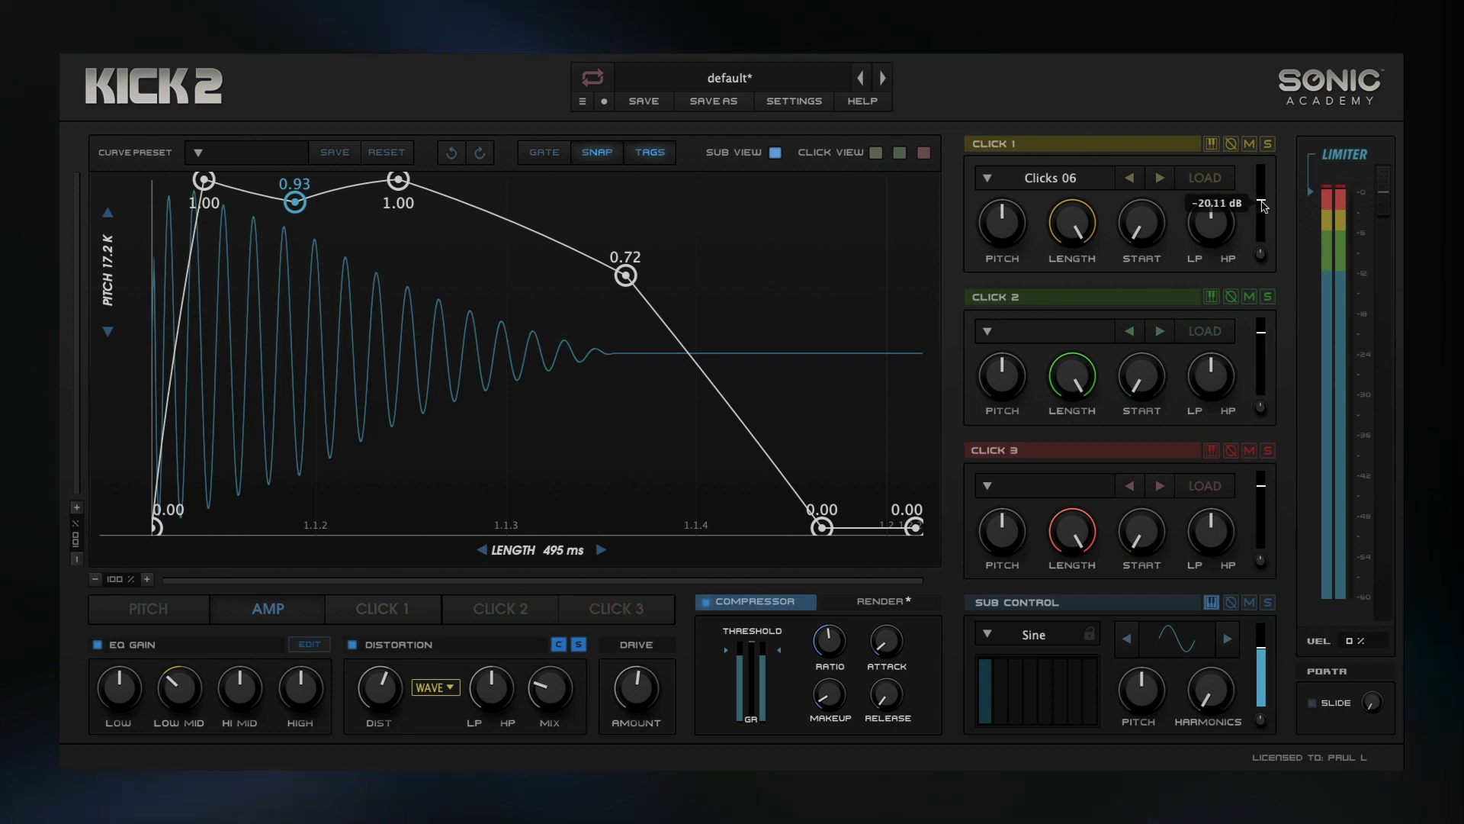
pyautogui.moveTo(1262, 206); pyautogui.dragTo(1262, 220)
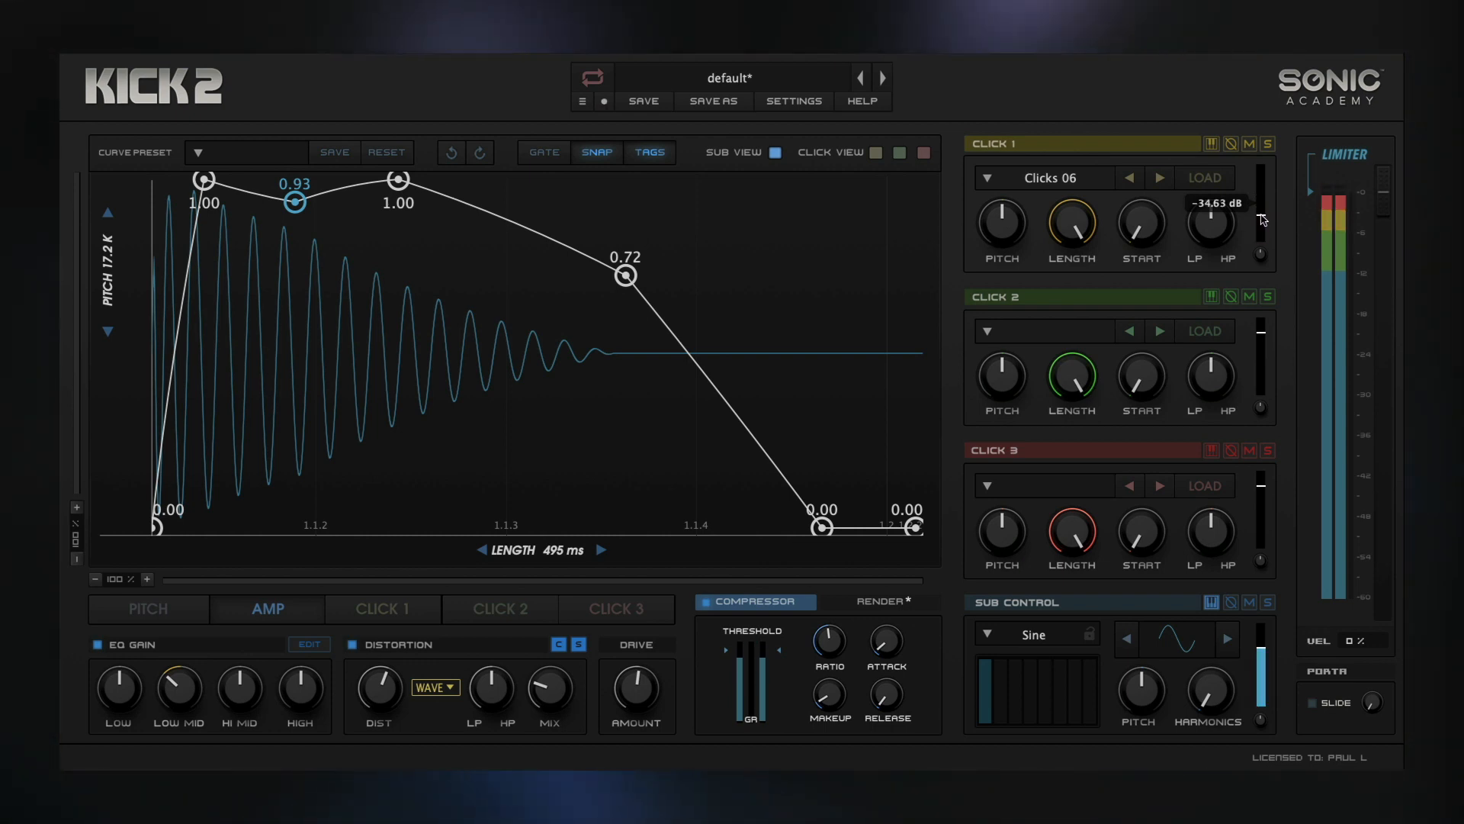
# Switch Click 1 to the Clicks 07 sample and lower its level to near minimum
pyautogui.click(1170, 177)
pyautogui.click(1056, 181)
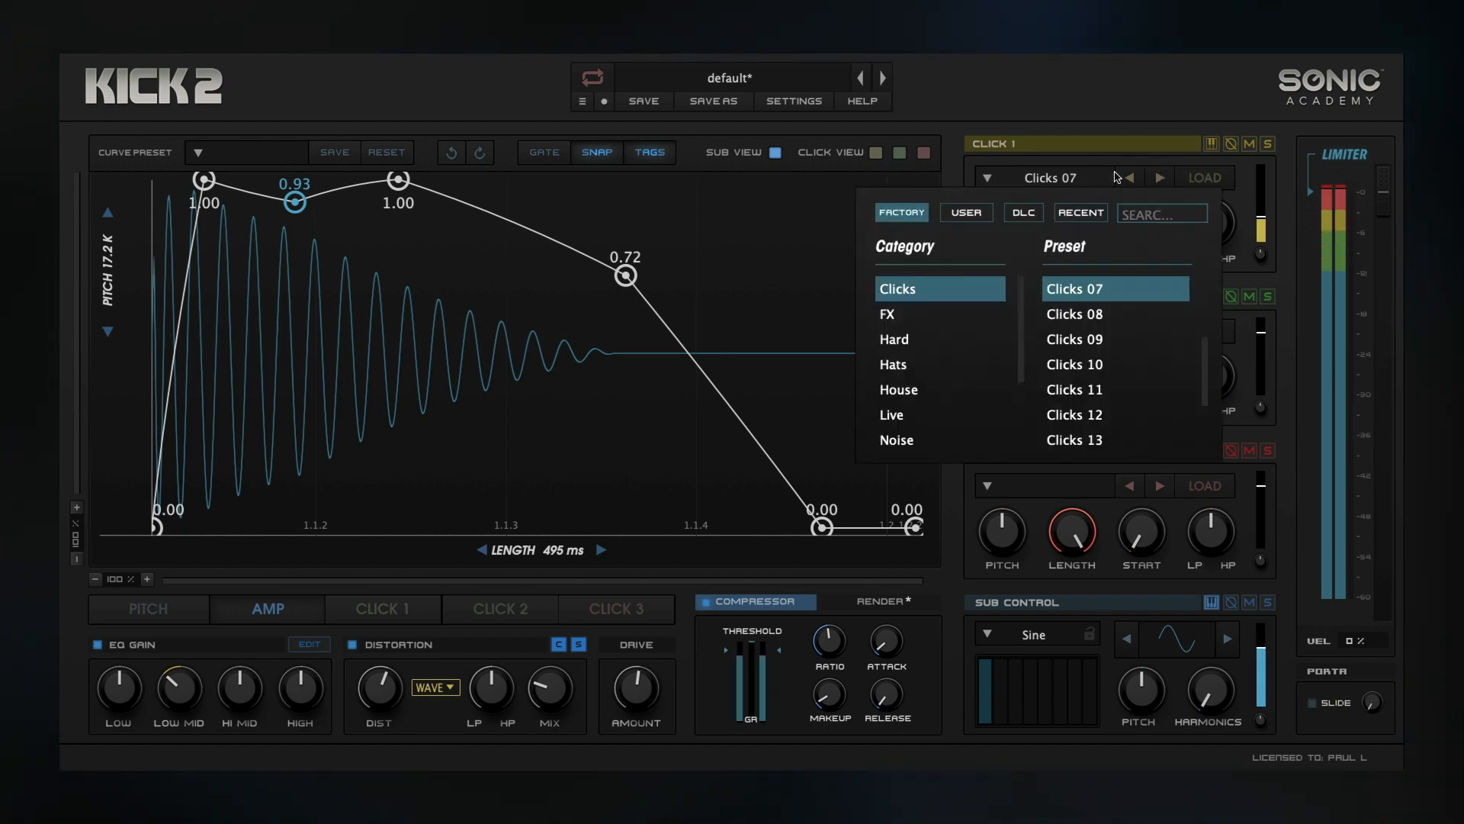
pyautogui.click(1043, 180)
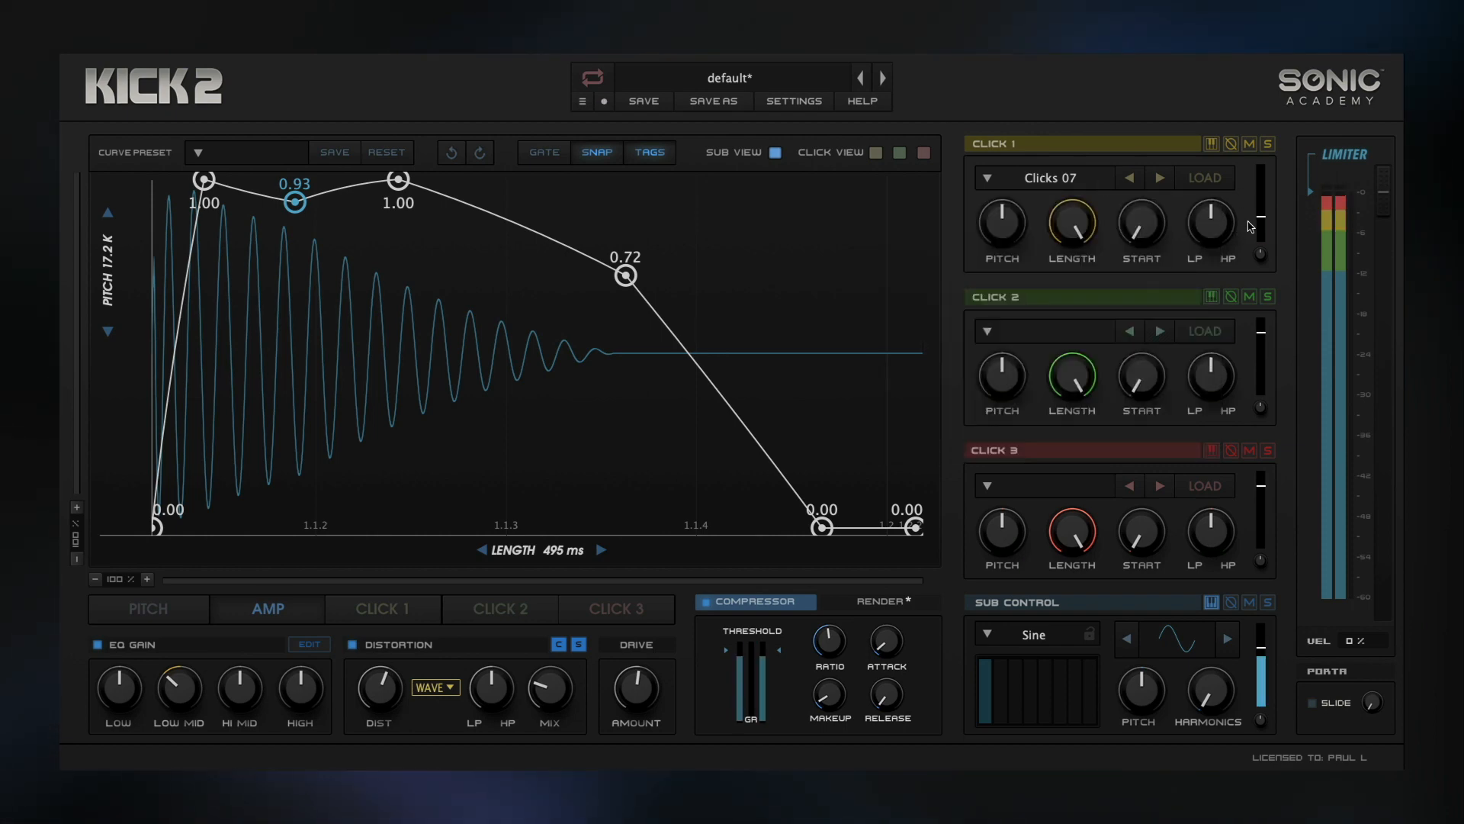
pyautogui.moveTo(1263, 225)
pyautogui.moveTo(1263, 225); pyautogui.dragTo(1263, 250)
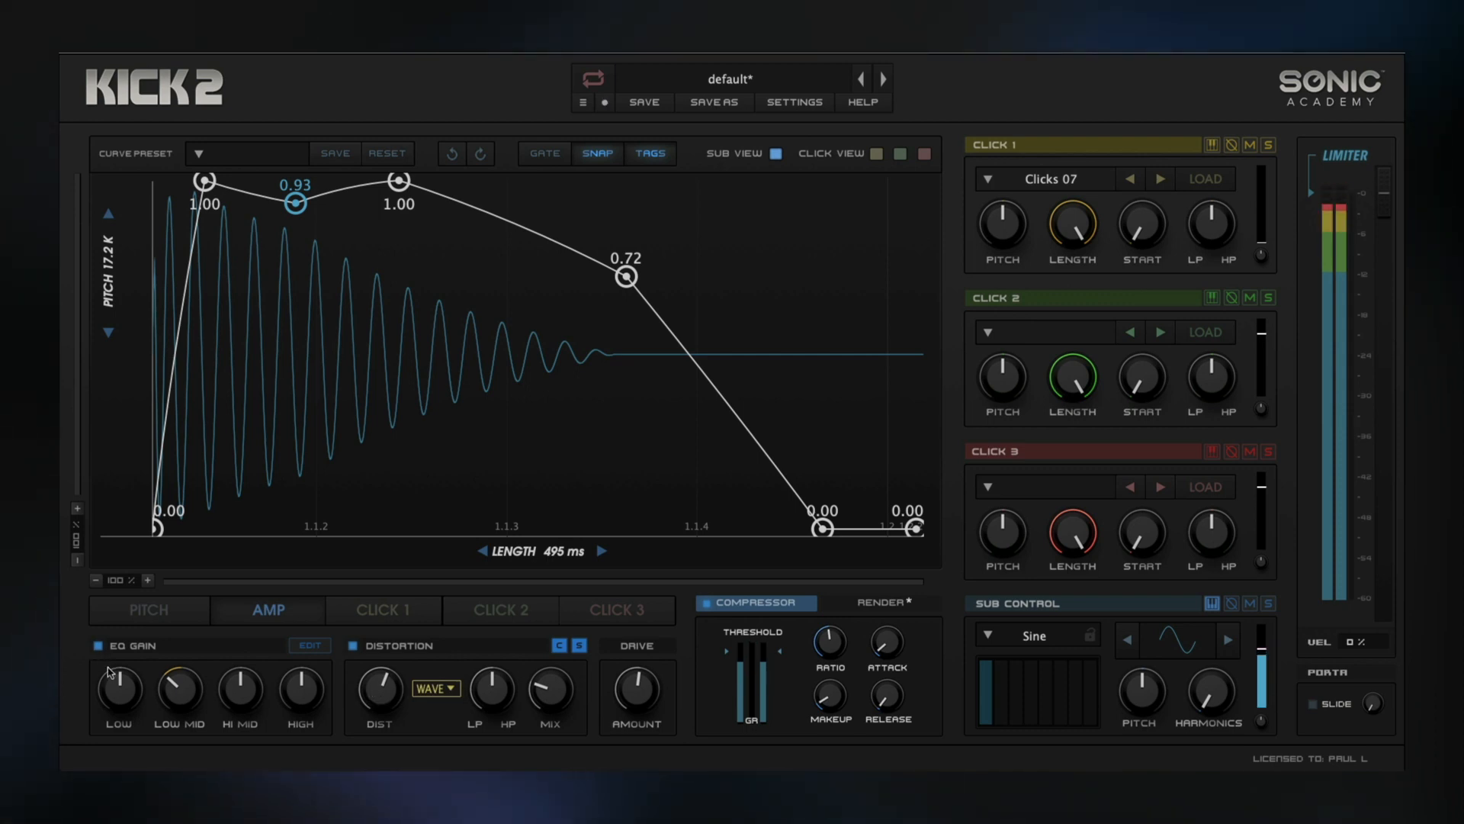
# Cut the EQ's high mid band by 3.0 dB at 1771 Hz with a Q of 1.758, and leave the high band off
pyautogui.click(309, 646)
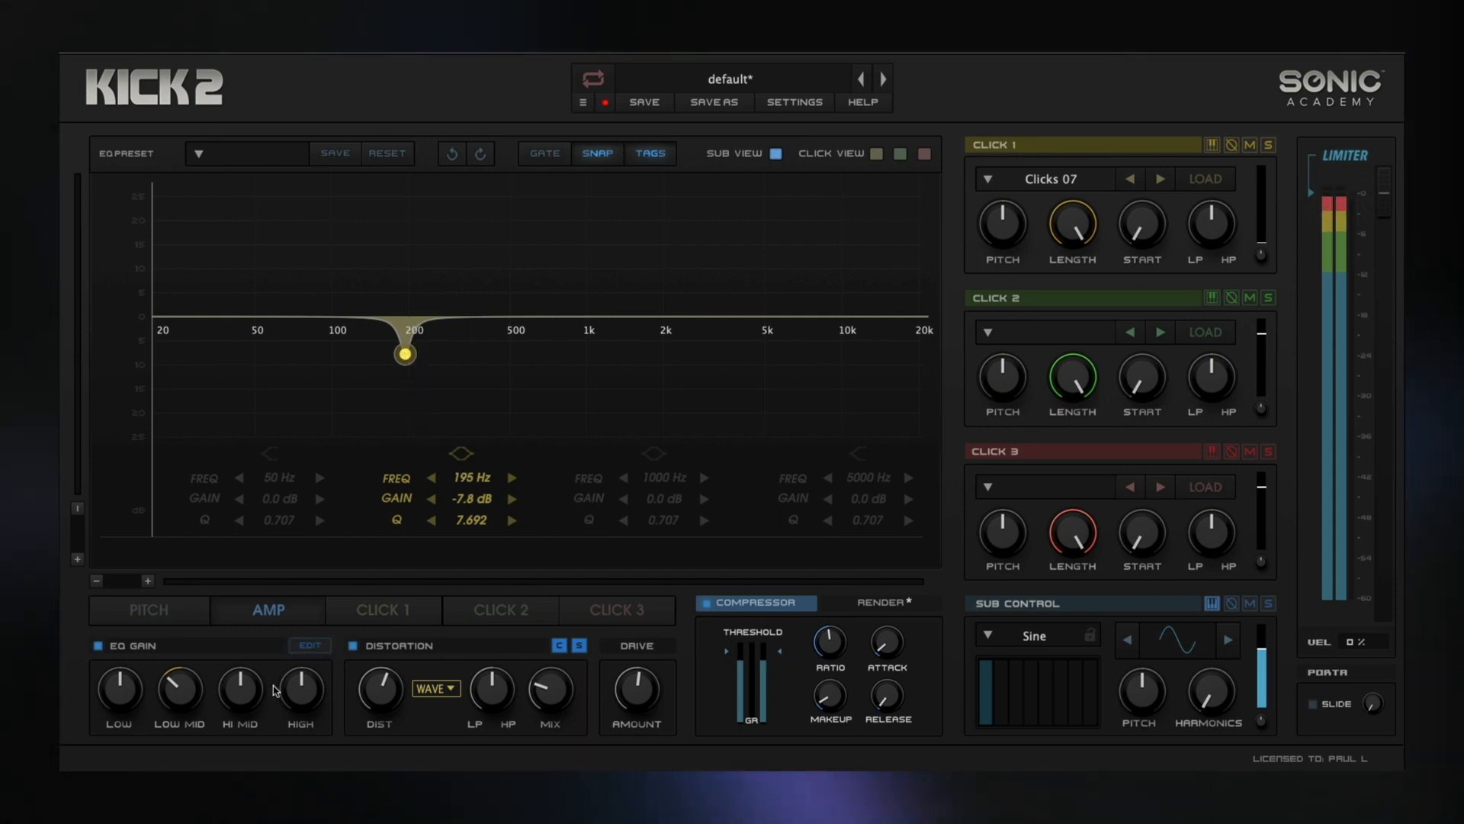
pyautogui.click(653, 454)
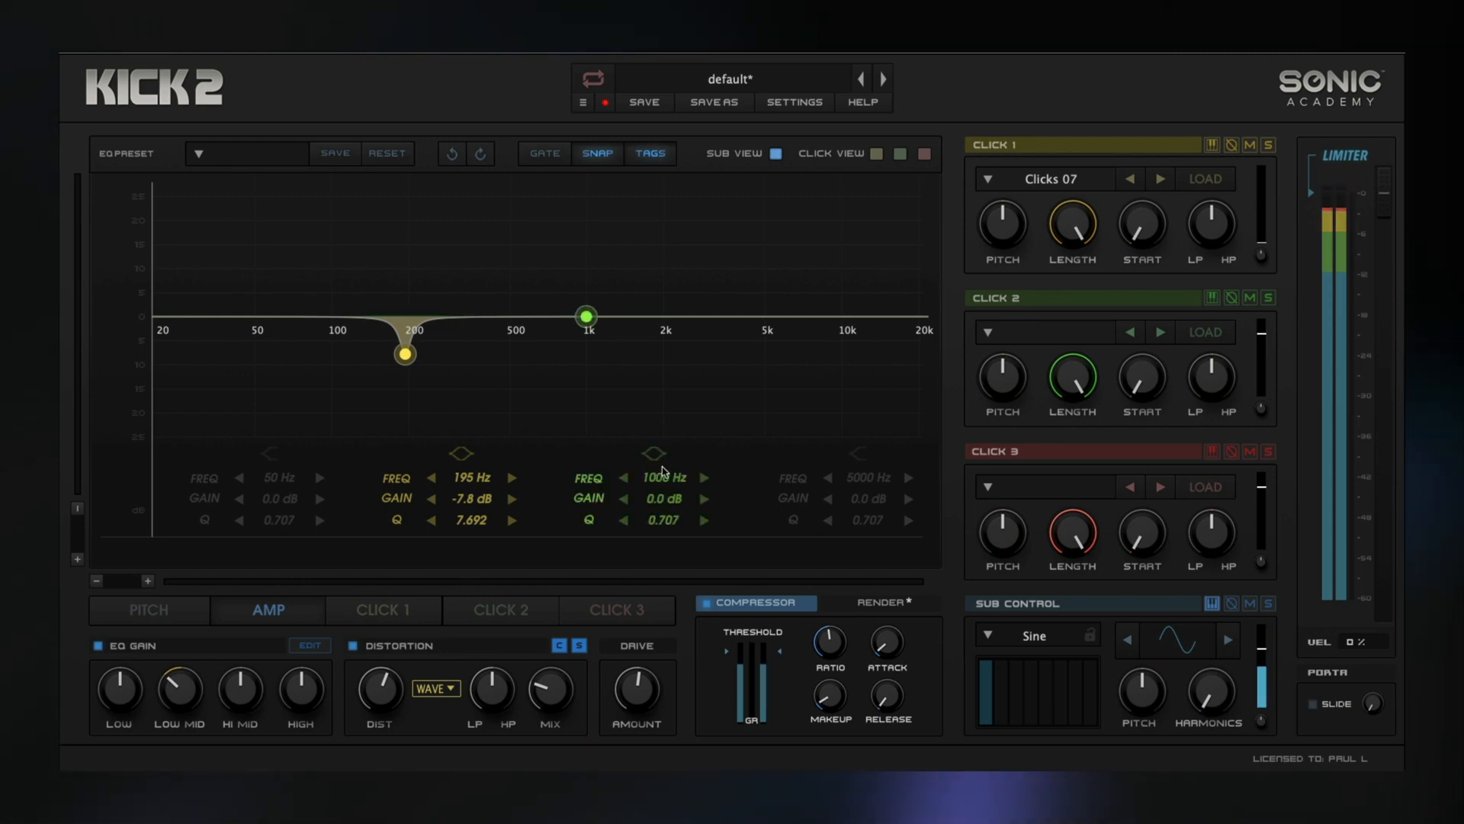
pyautogui.moveTo(587, 316); pyautogui.dragTo(650, 335)
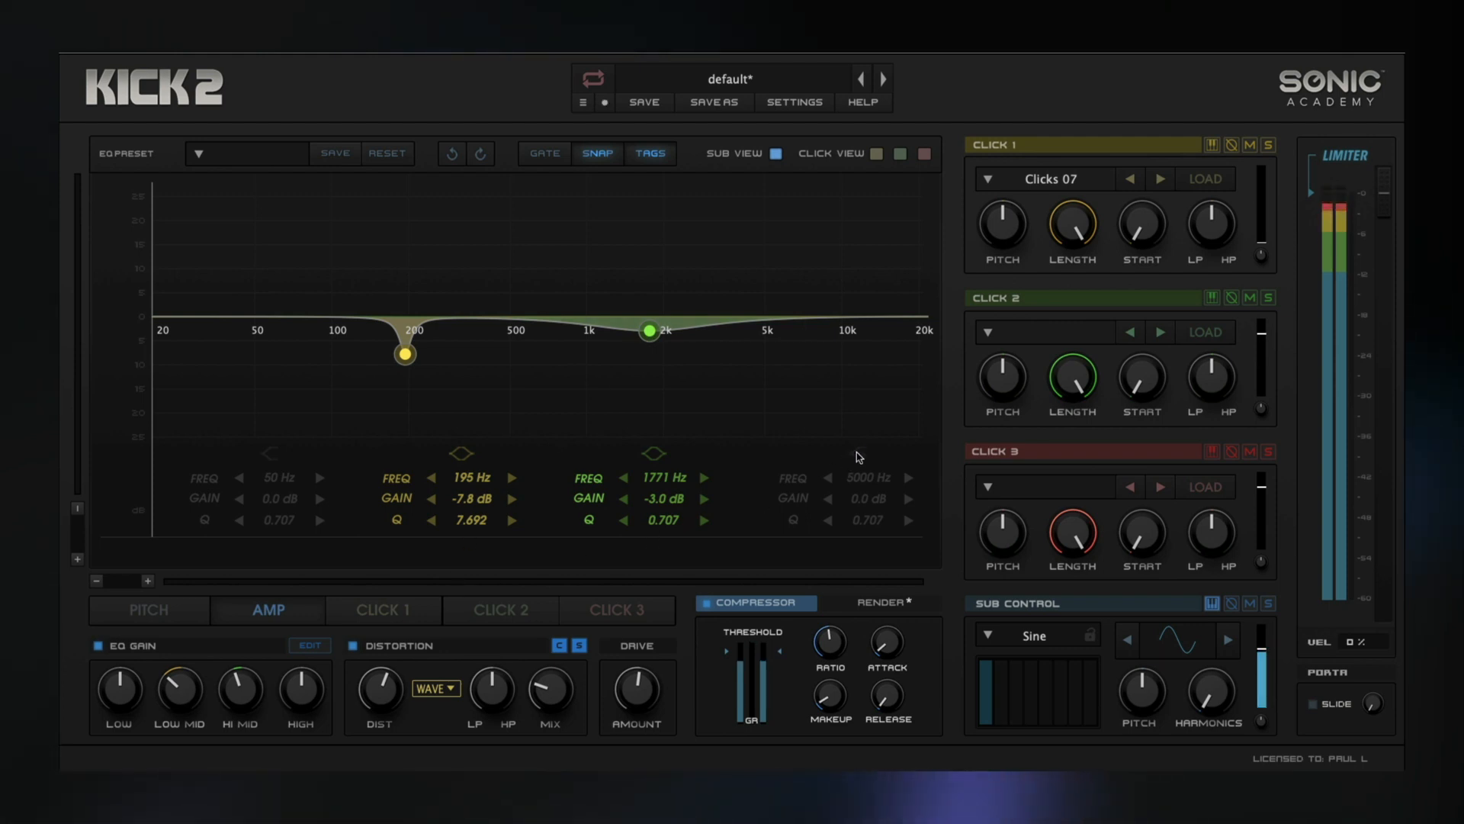
pyautogui.moveTo(765, 317)
pyautogui.mouseDown()
pyautogui.moveTo(748, 241)
pyautogui.moveTo(691, 244)
pyautogui.moveTo(736, 257)
pyautogui.moveTo(765, 323)
pyautogui.mouseUp()
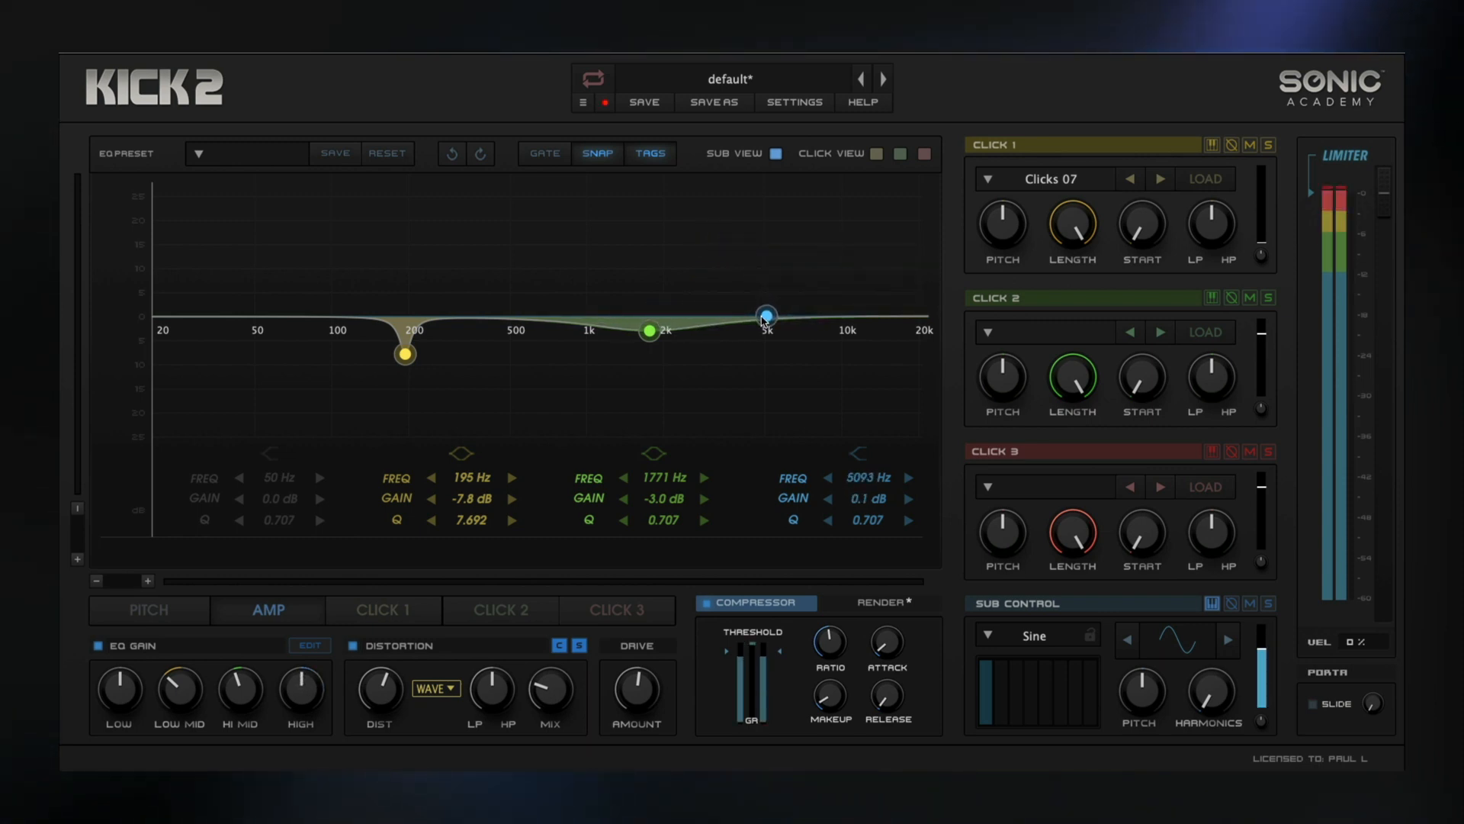
pyautogui.click(857, 455)
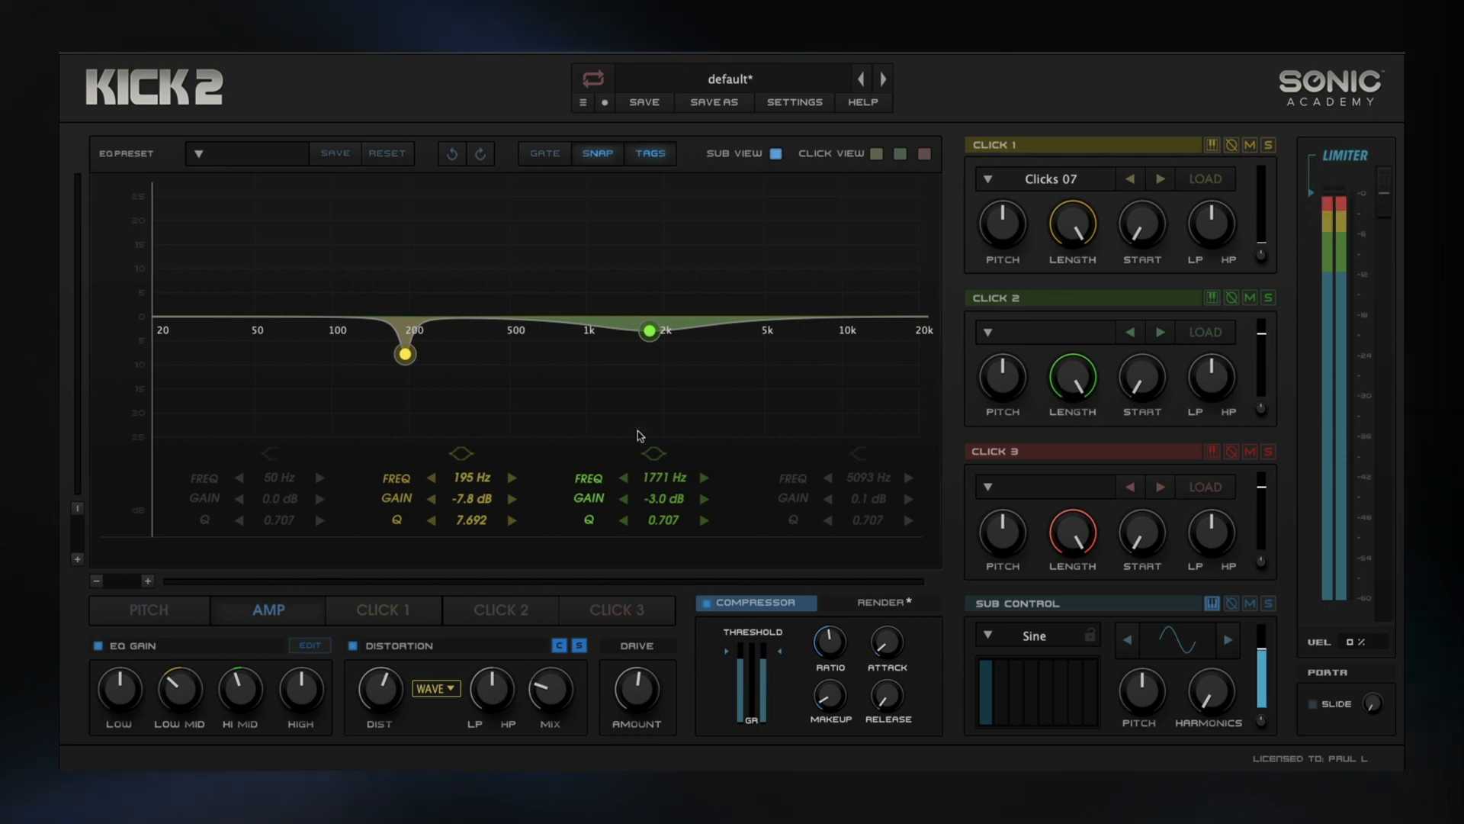
pyautogui.moveTo(661, 525); pyautogui.dragTo(662, 514)
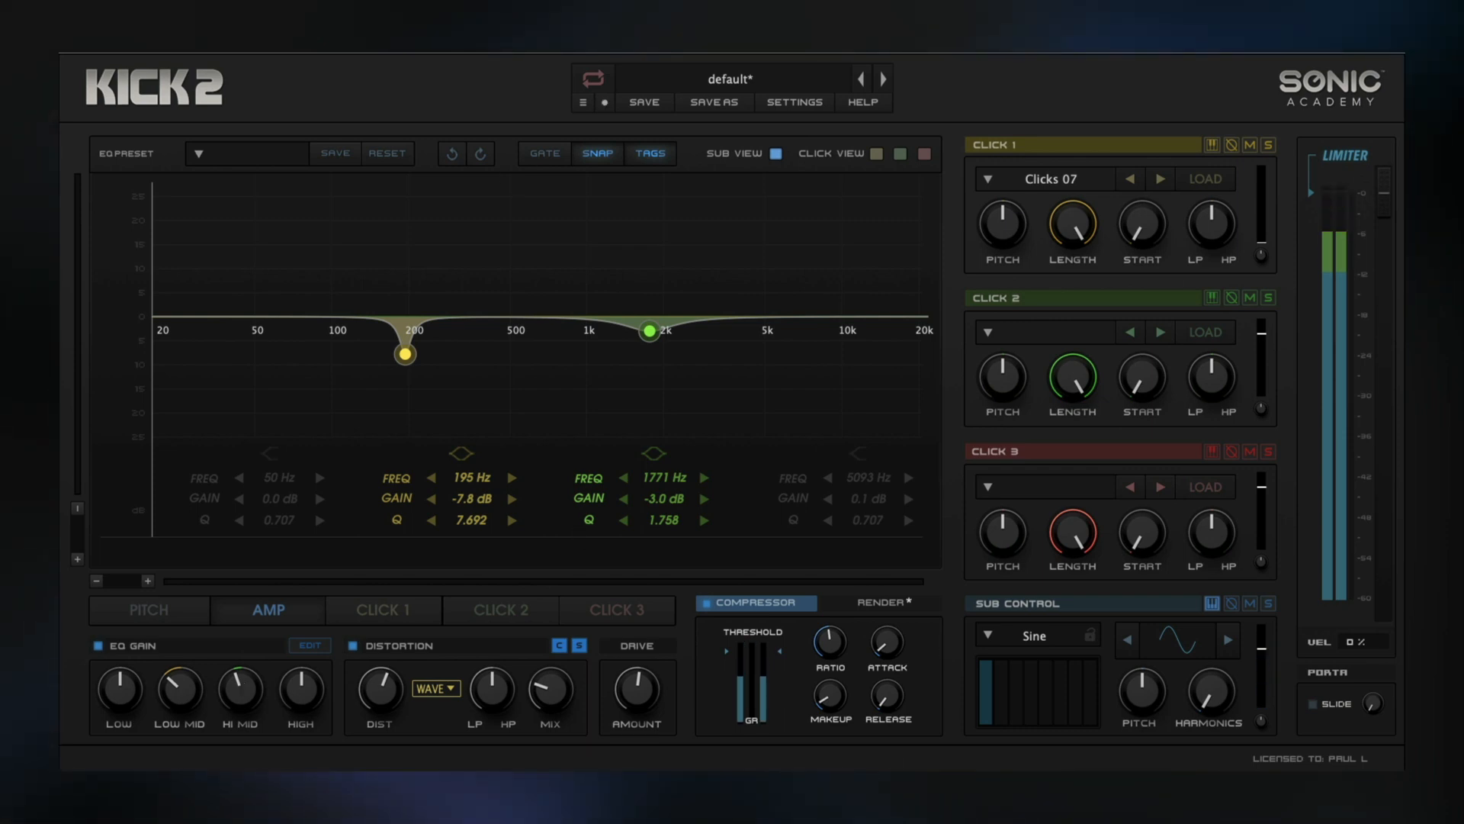
# Save the sound as the preset "SkrillTet Again" in User Presets, and close the plug-in window to return to the arrangement
pyautogui.click(709, 107)
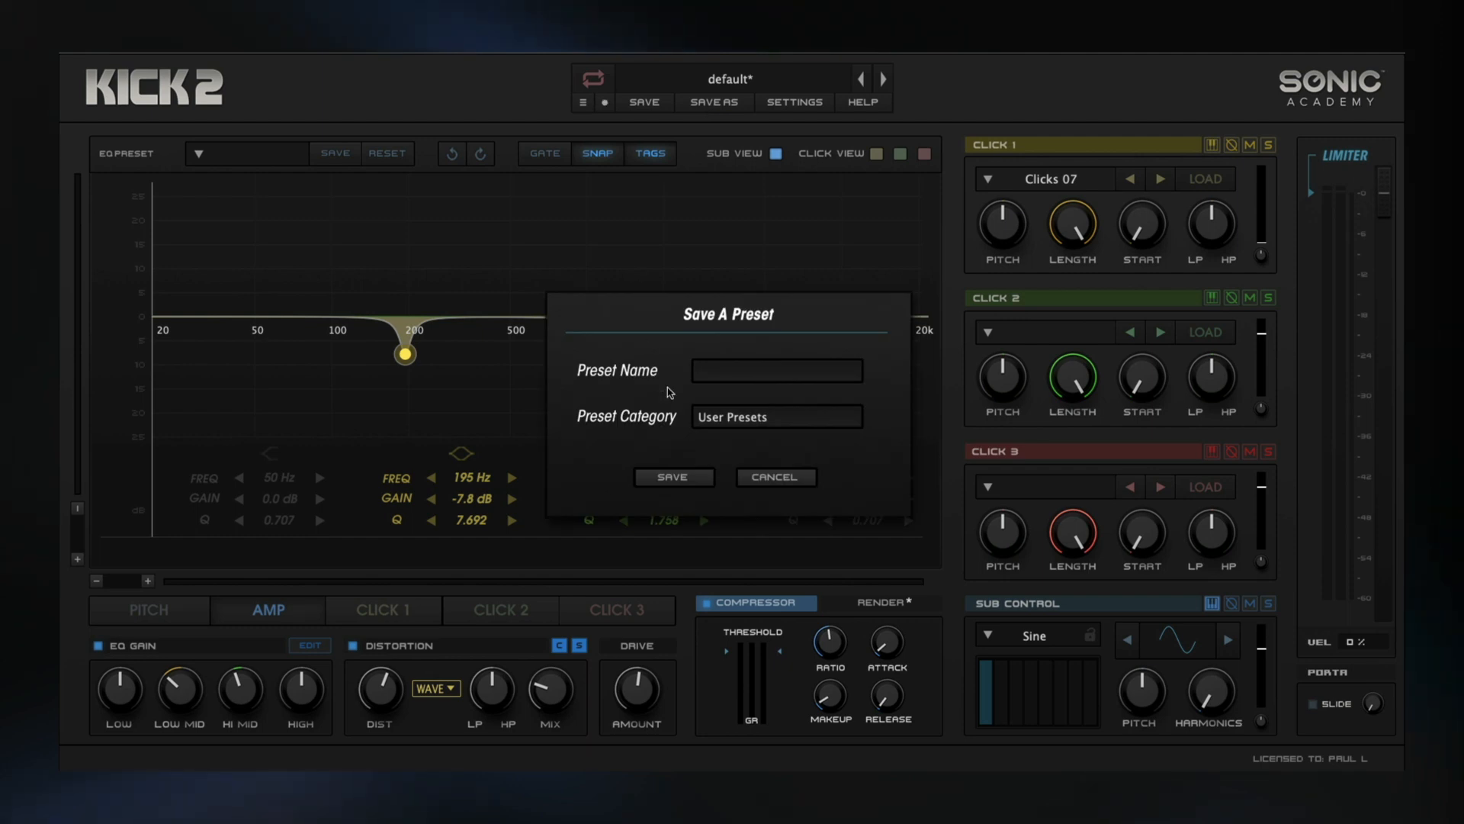
pyautogui.write('Sk')
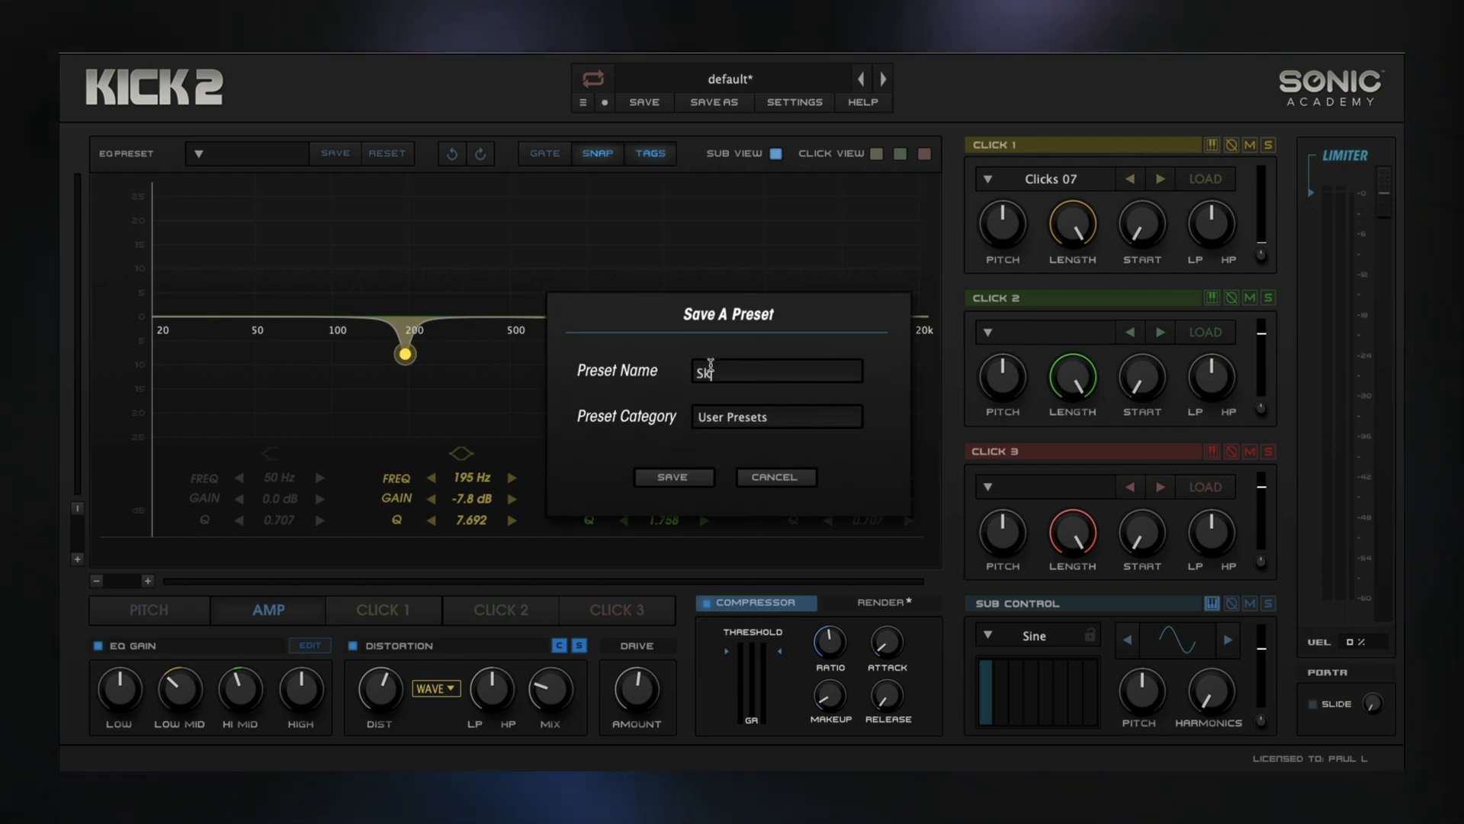
pyautogui.write('rillTet Again')
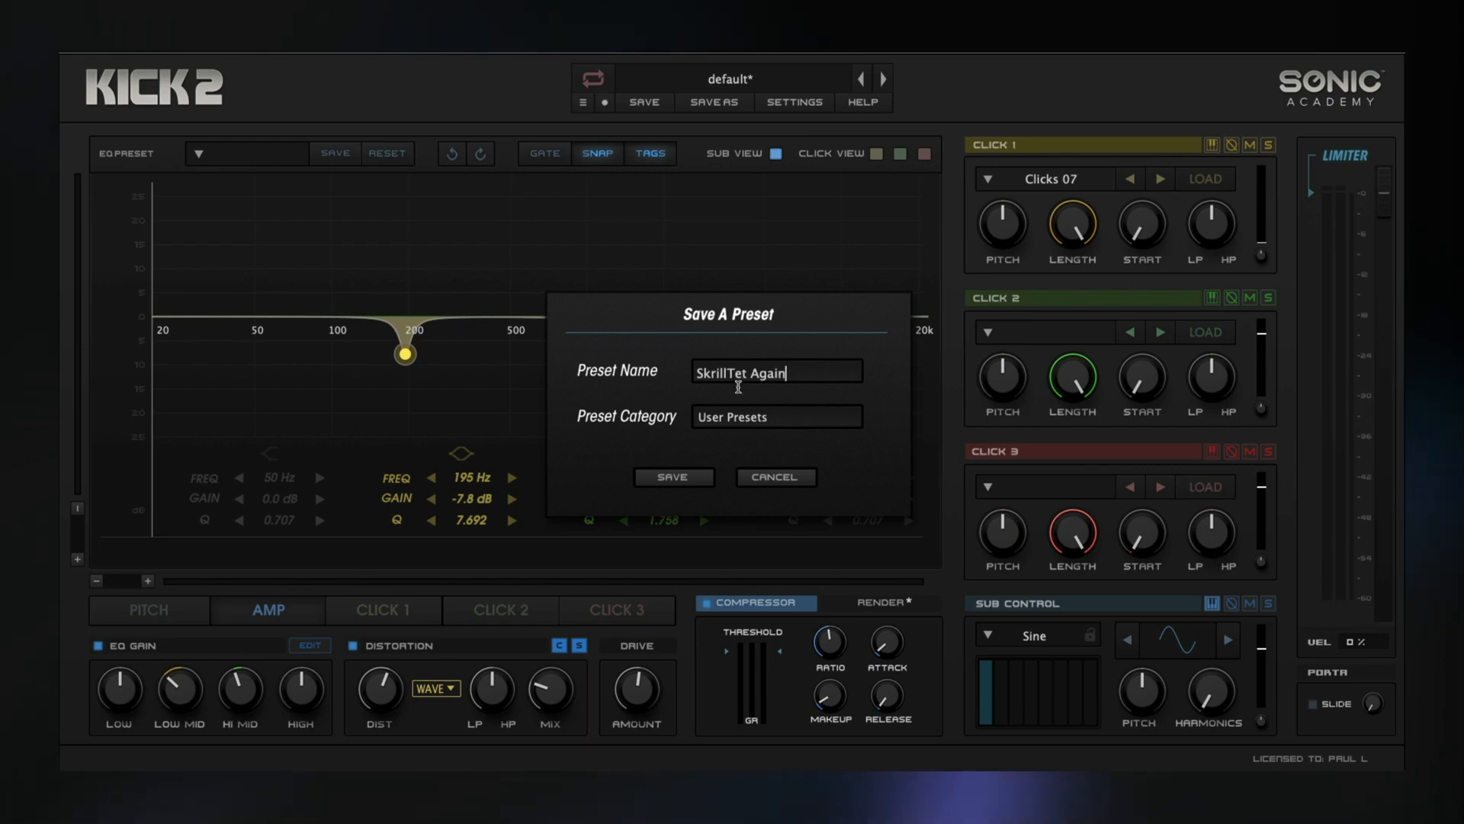
pyautogui.click(671, 477)
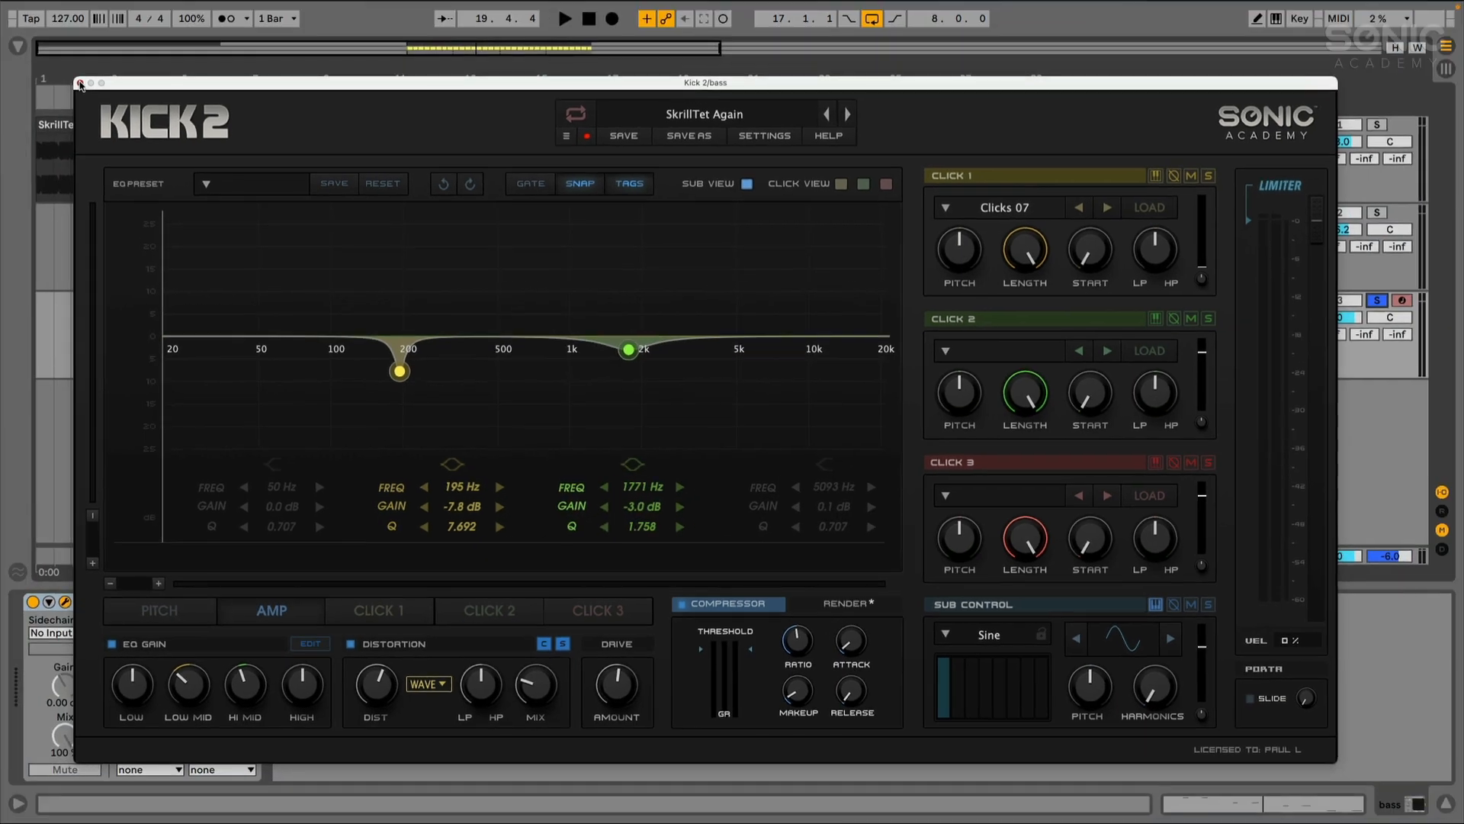
pyautogui.click(76, 83)
pyautogui.click(665, 303)
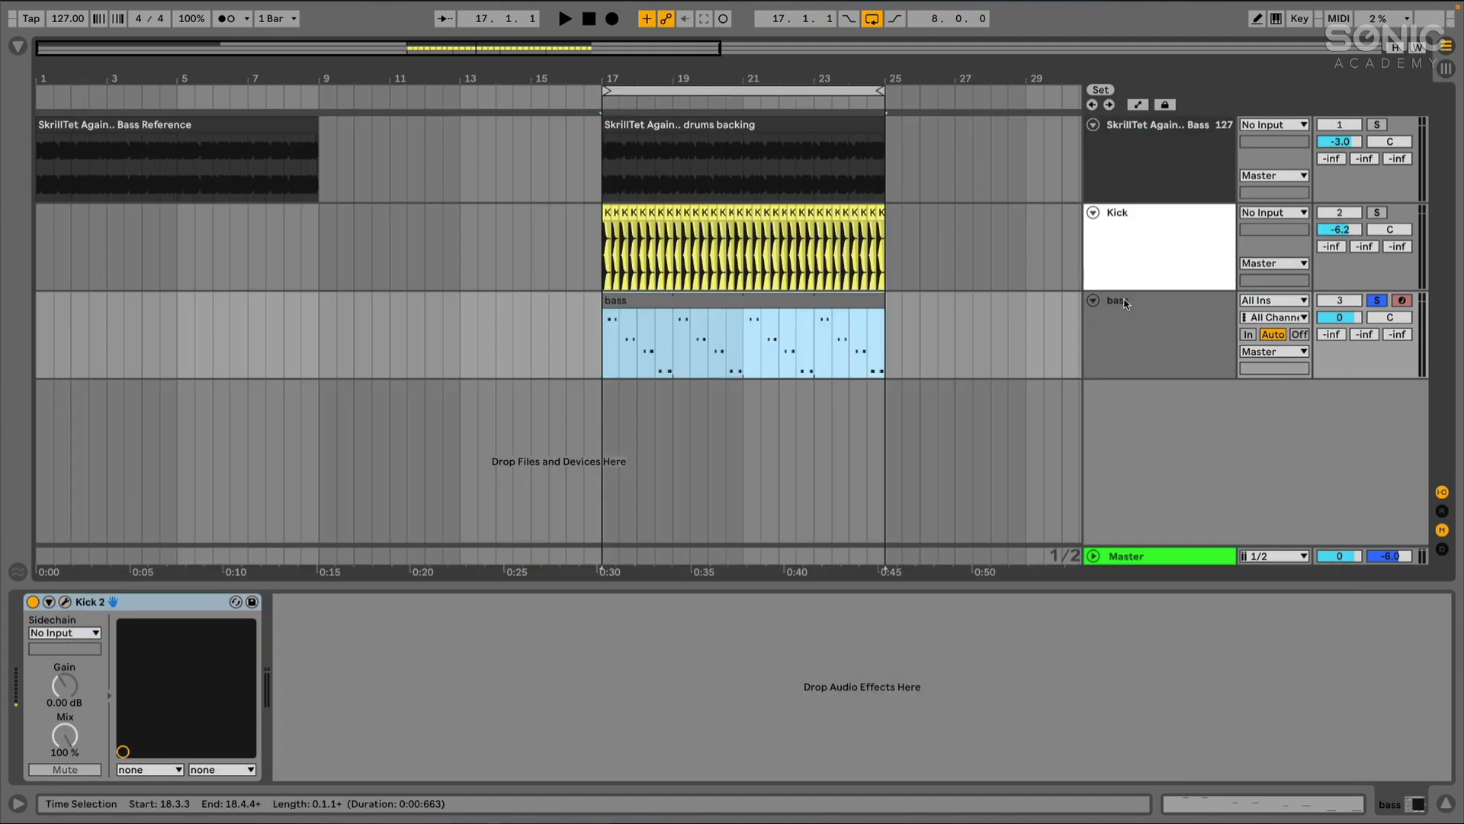
# Unsolo the bass track and lower its volume to -4.0 dB while playing it with the kick and backing drums
pyautogui.click(1367, 301)
pyautogui.press('space')
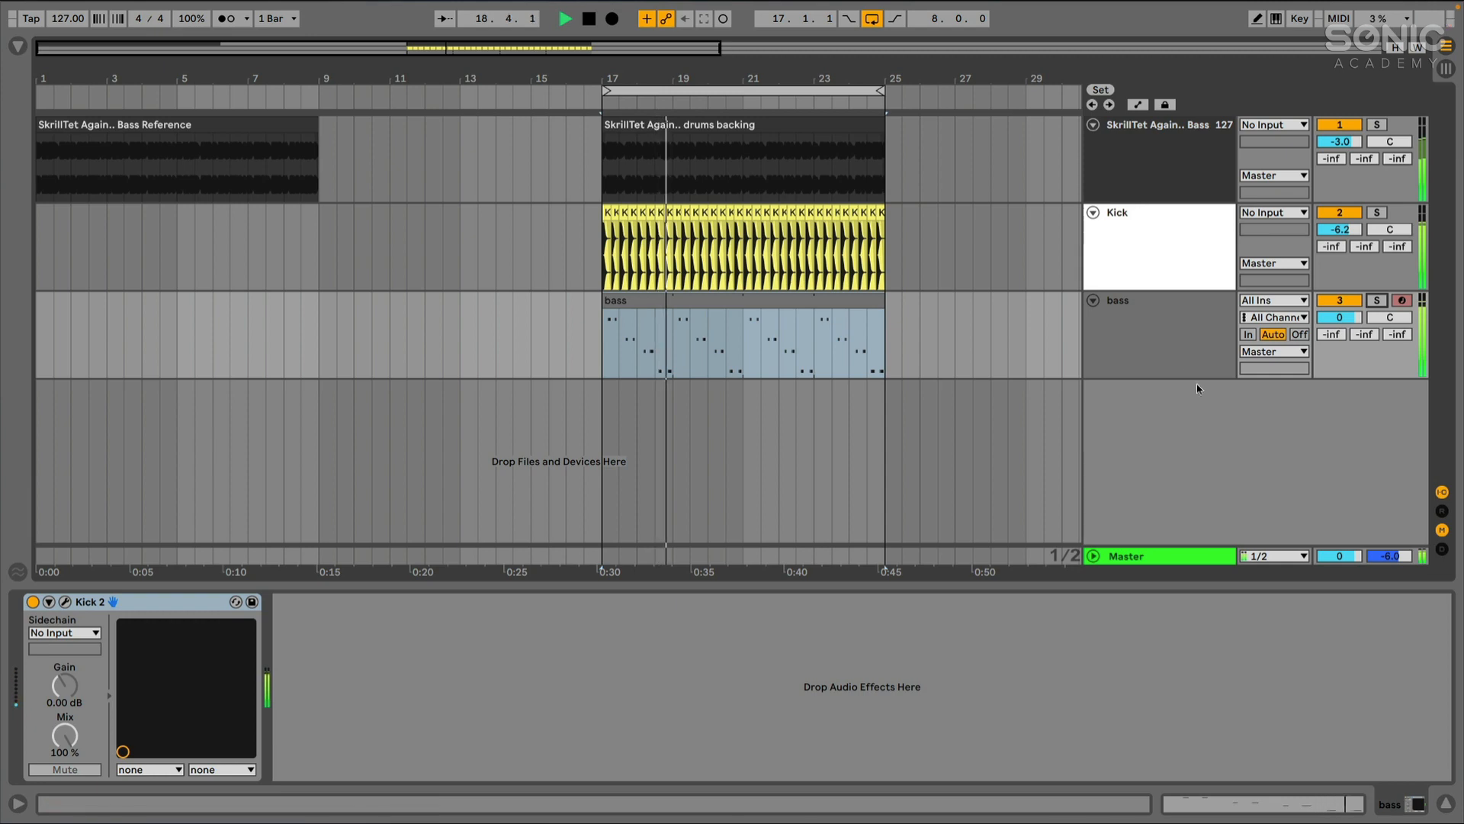
pyautogui.moveTo(1339, 318); pyautogui.dragTo(1339, 321)
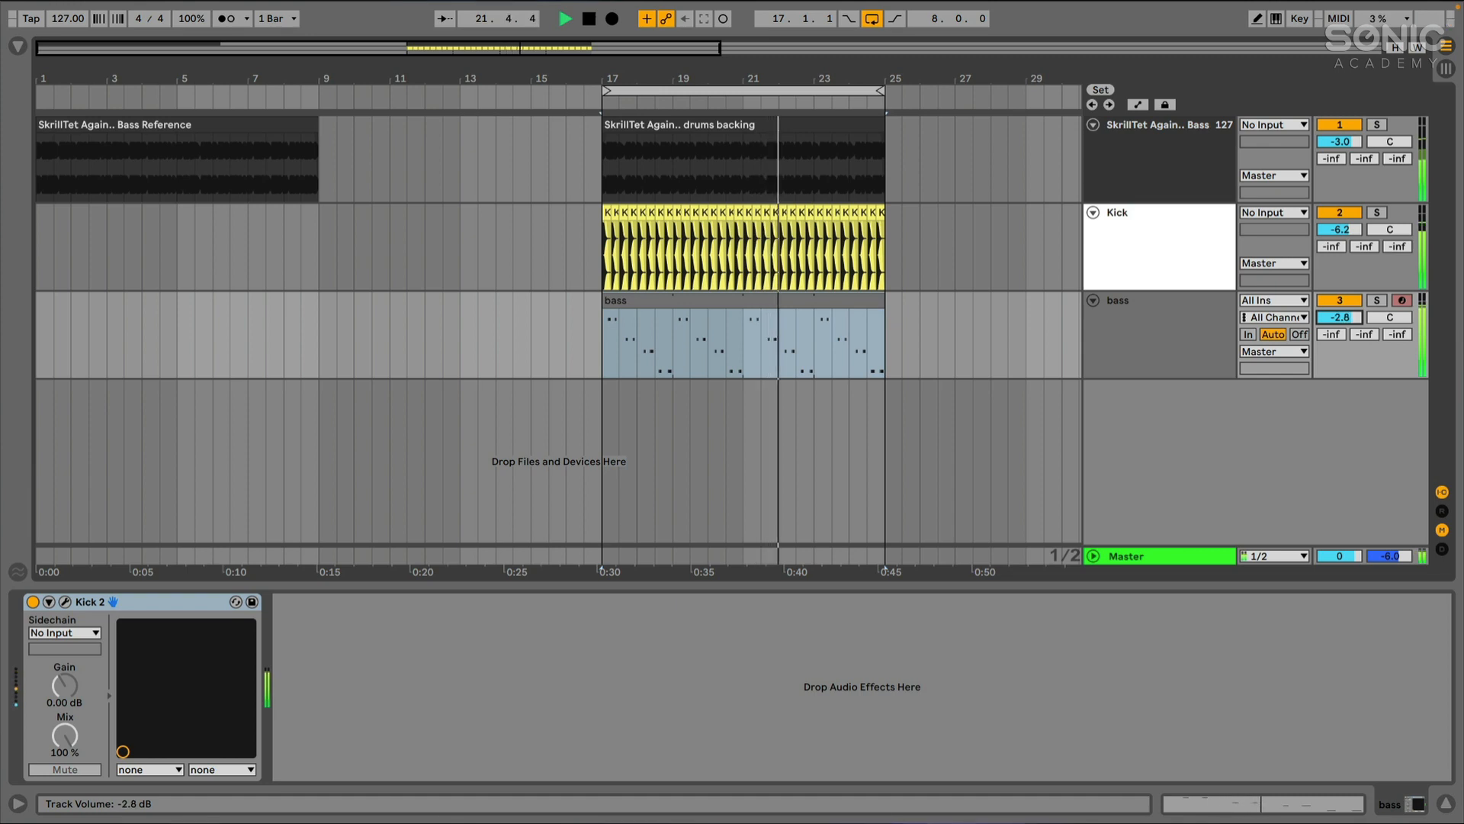
pyautogui.moveTo(1339, 318); pyautogui.dragTo(1340, 318)
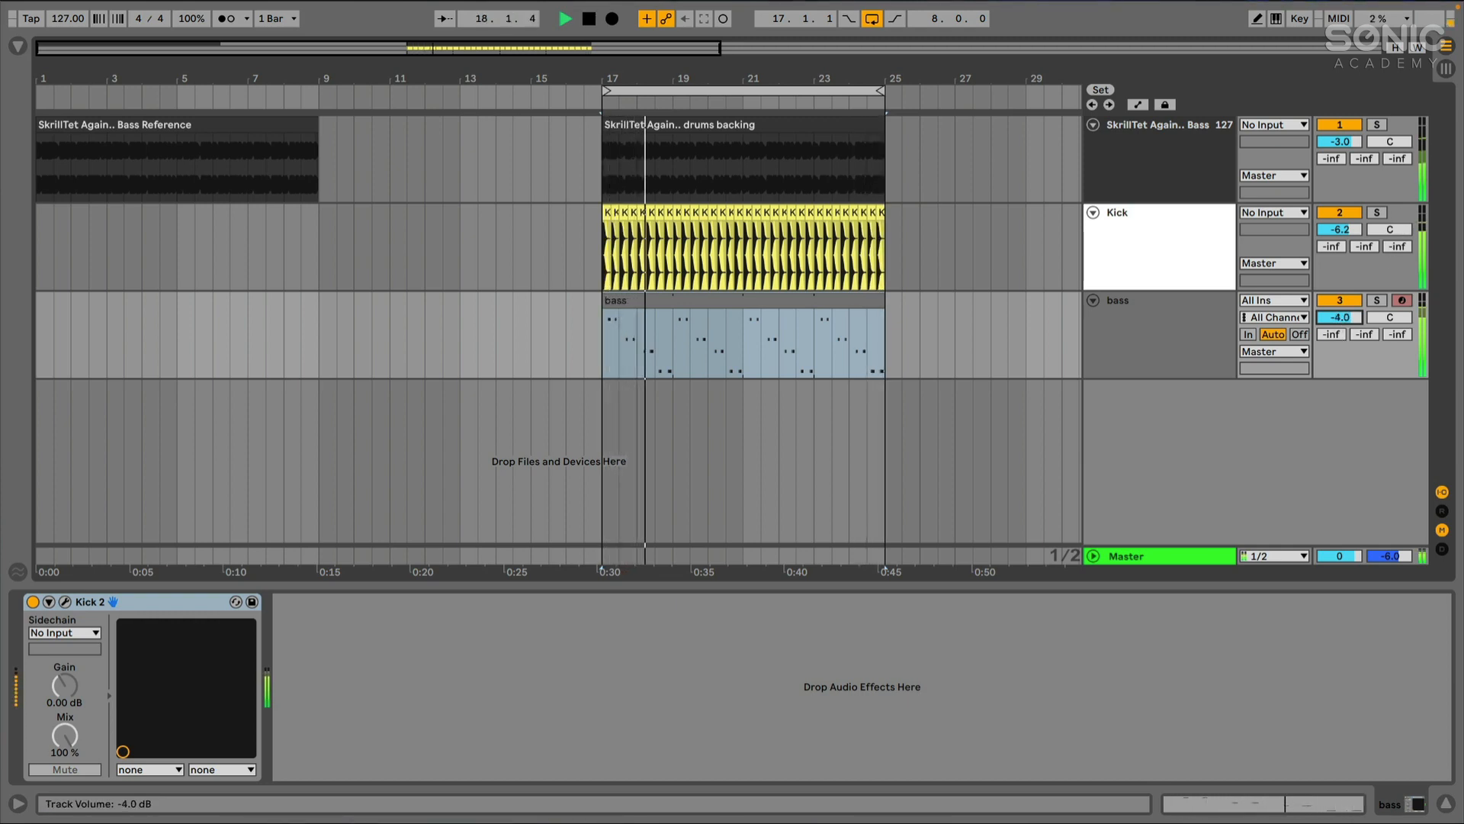
# Stop playback and freeze the bass track
pyautogui.click(1142, 320)
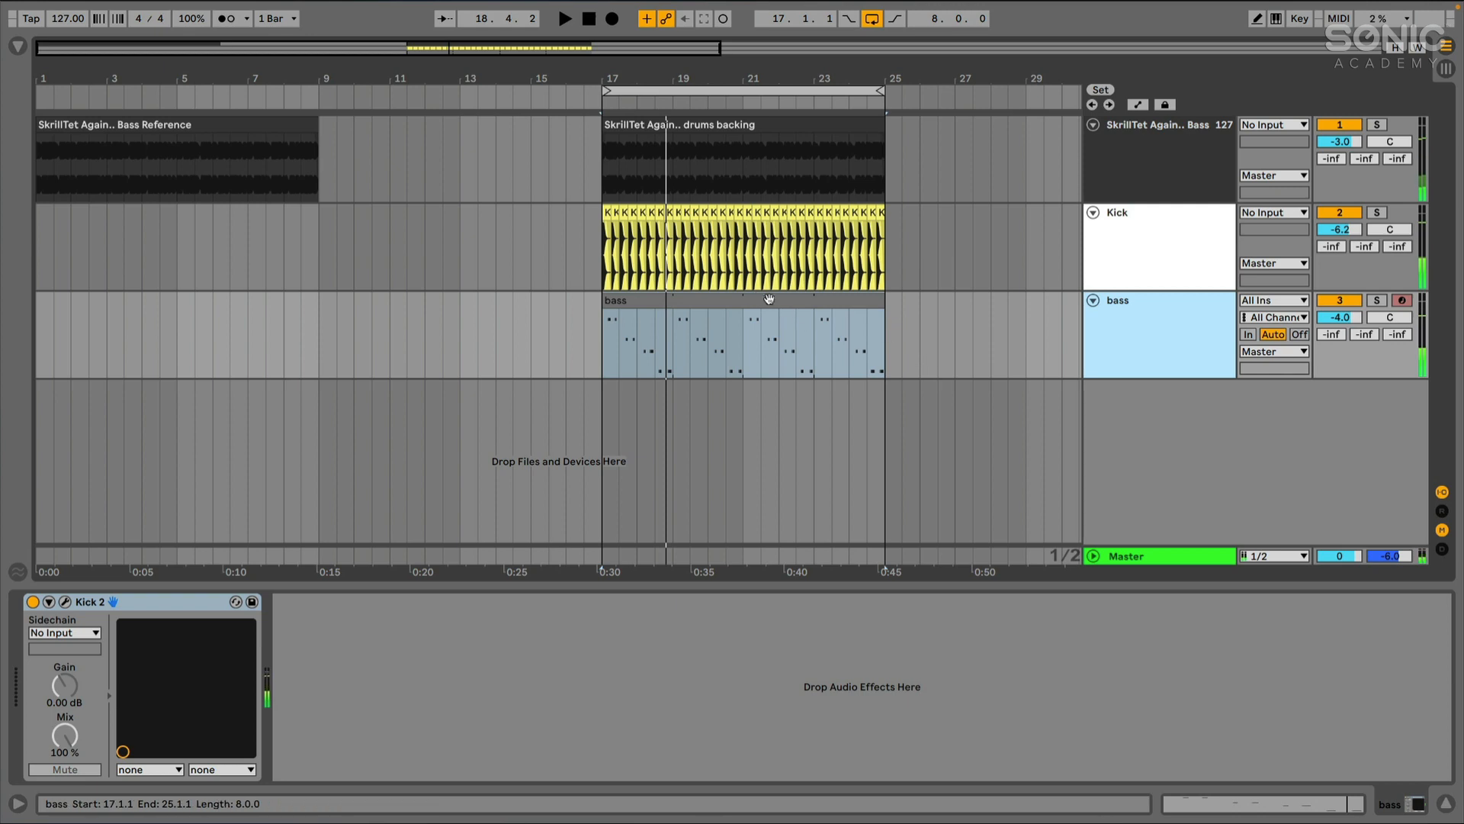
pyautogui.click(757, 295)
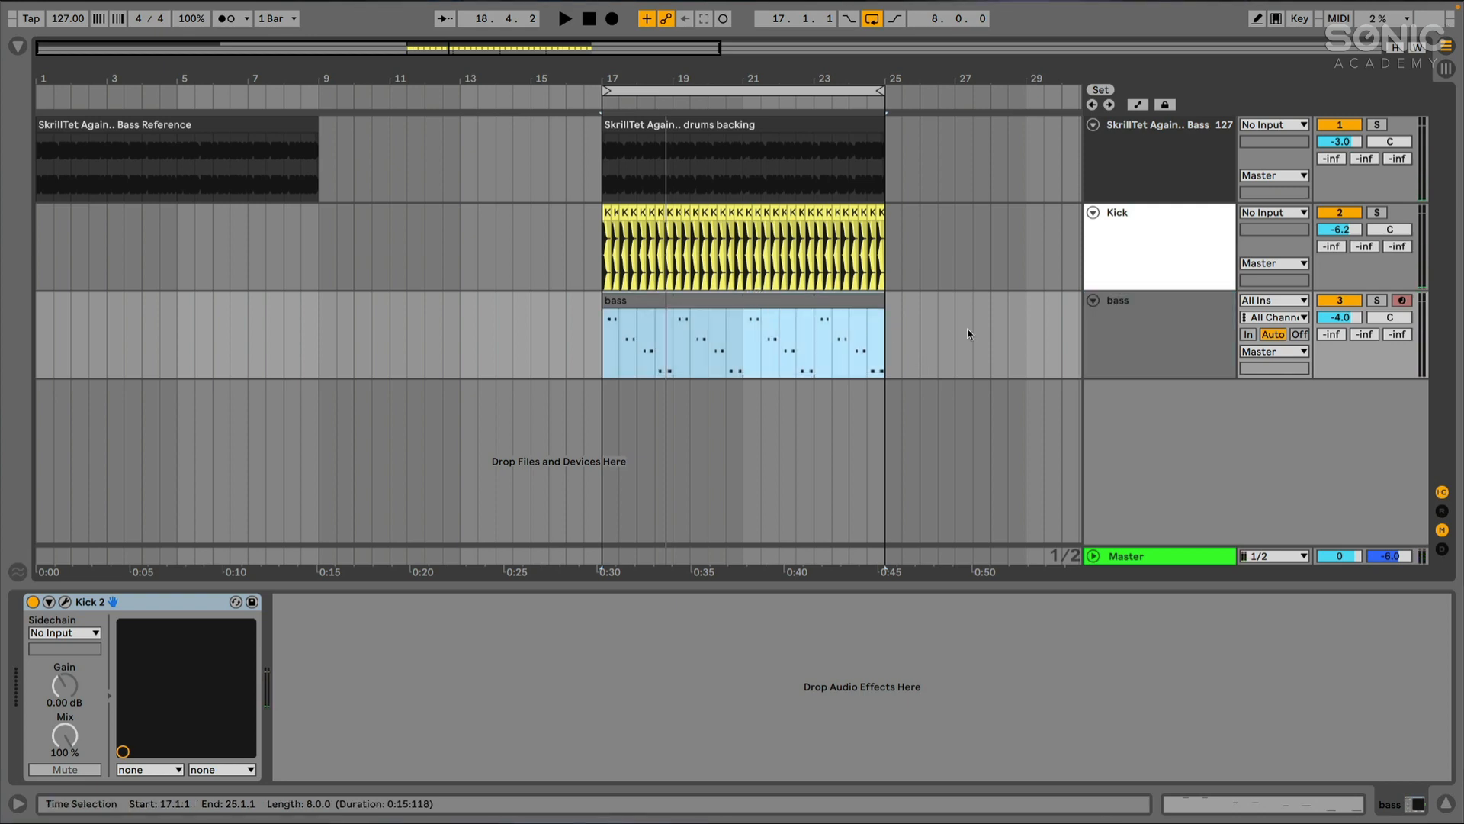
pyautogui.click(1104, 327)
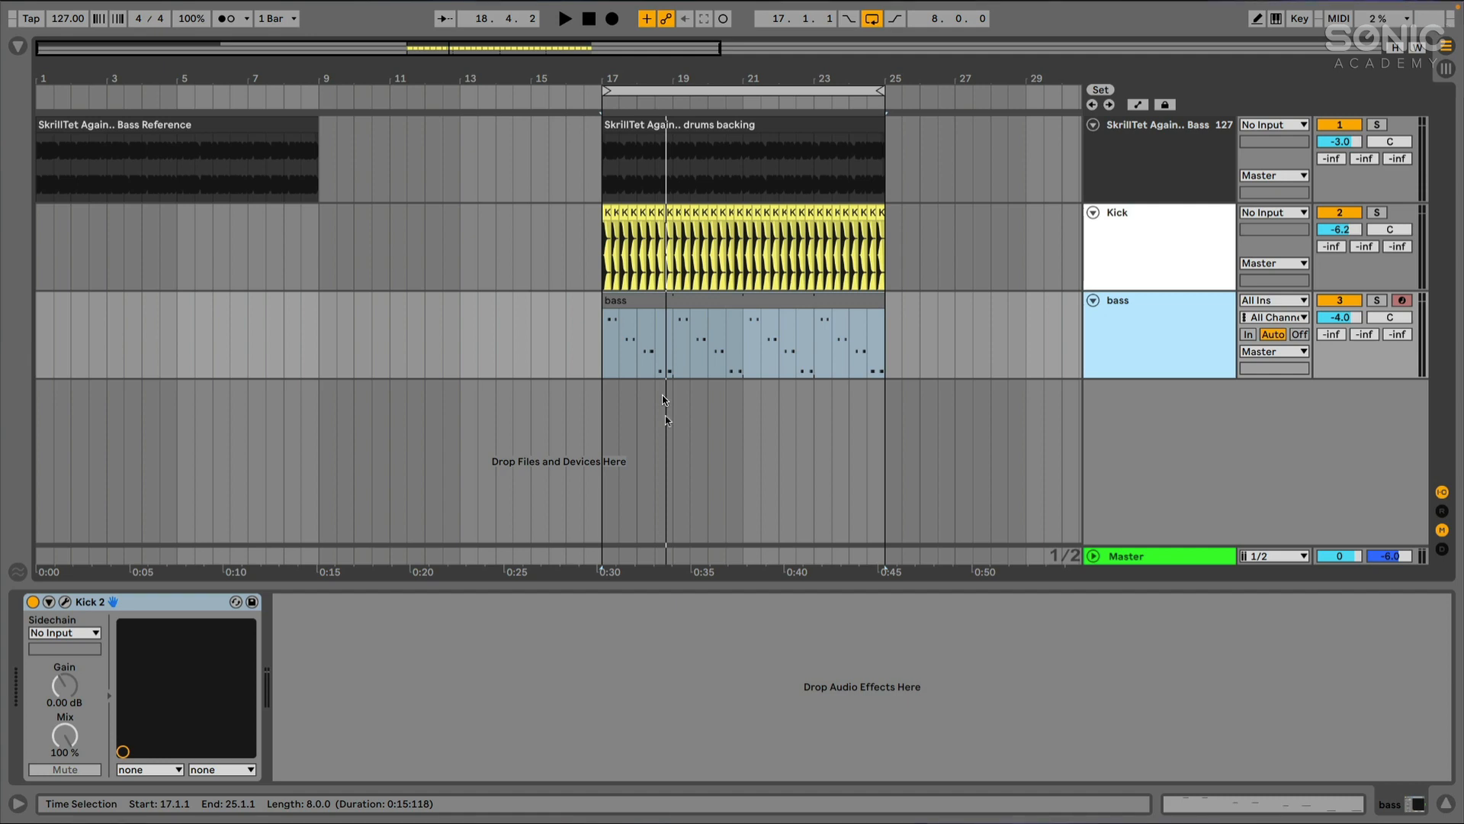
pyautogui.rightClick(1141, 329)
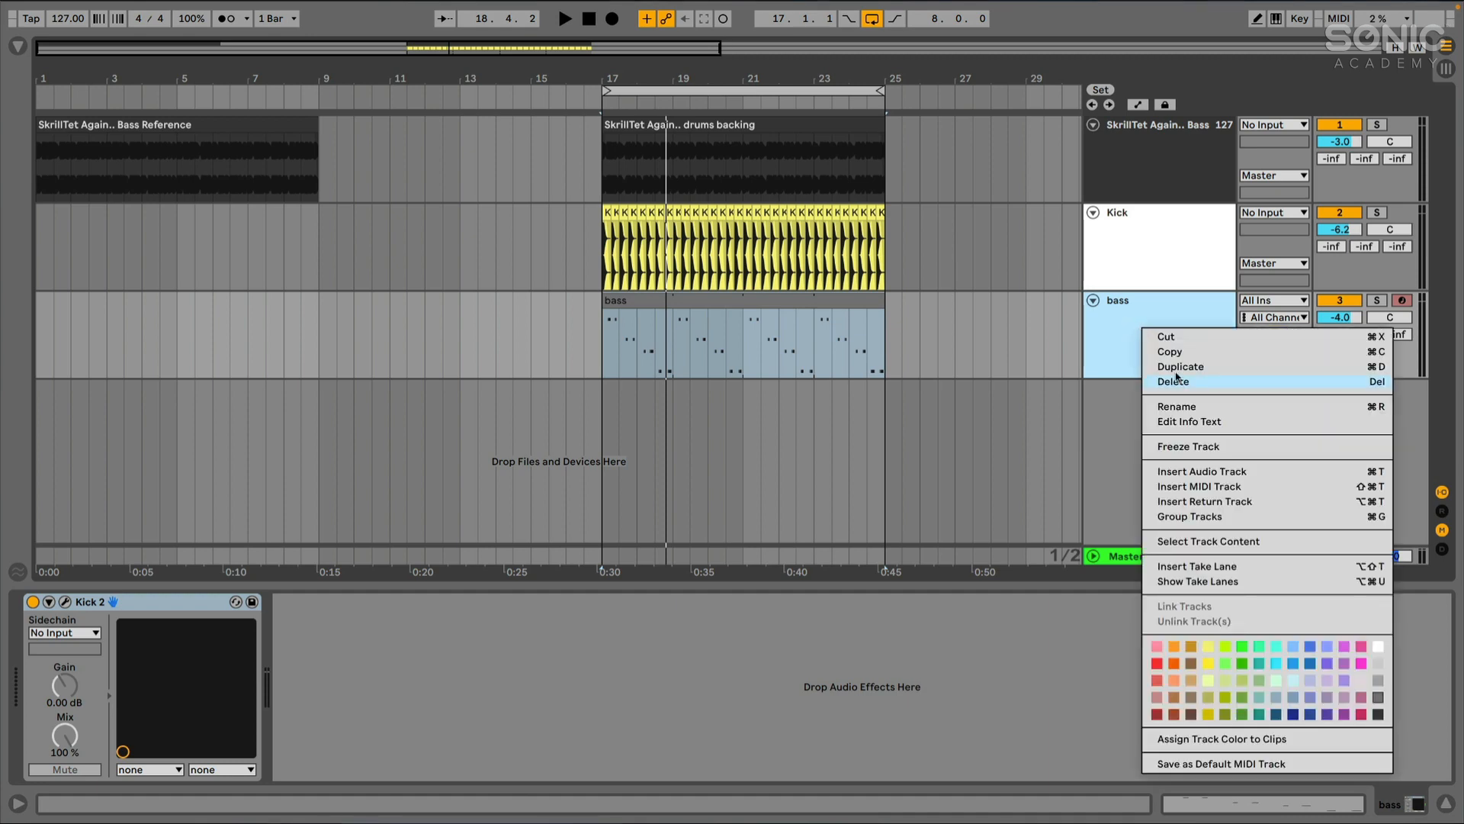
pyautogui.click(1179, 446)
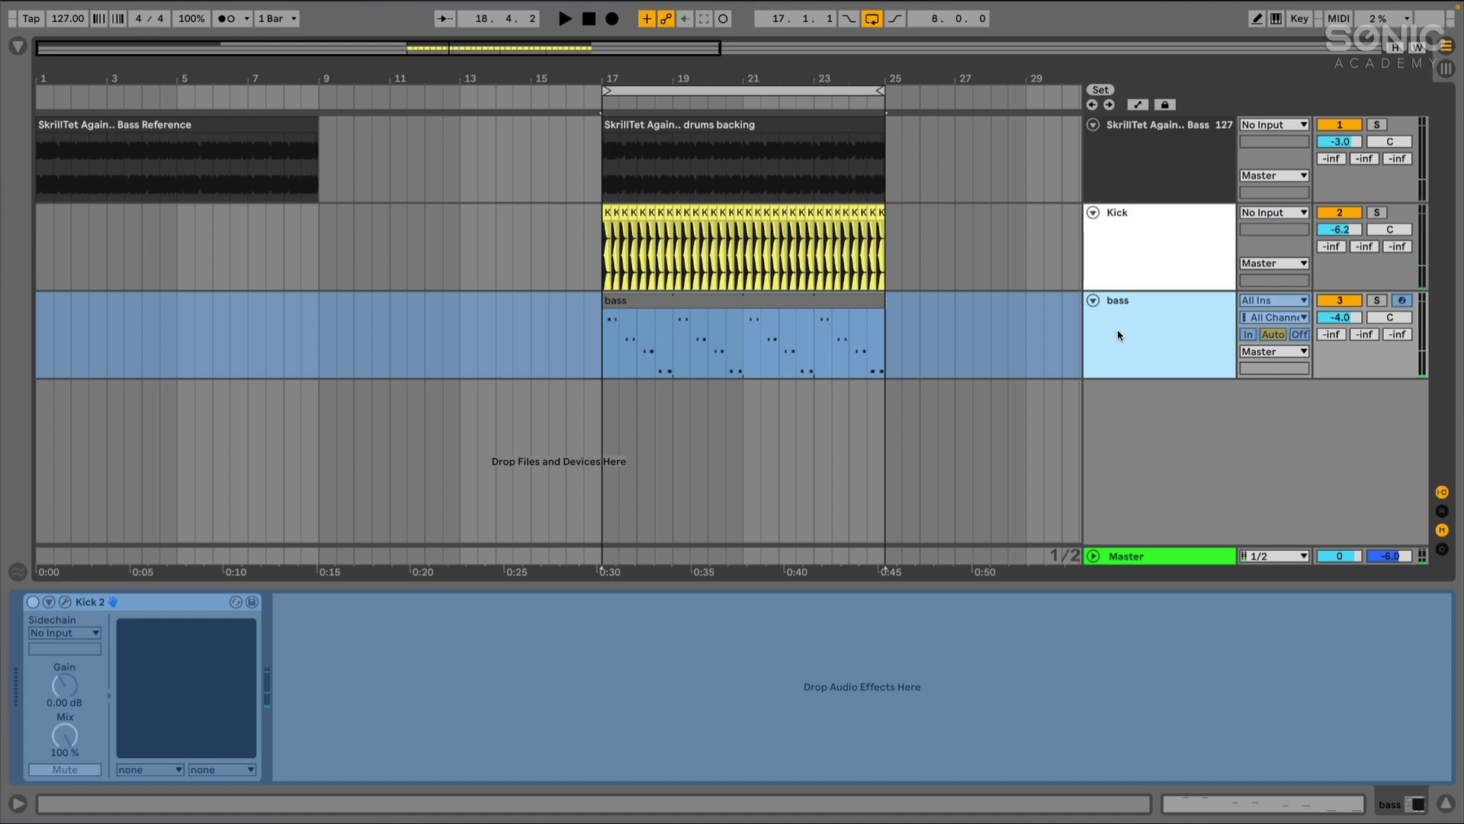
# Copy the frozen bass clip to a new track below and flatten that track to audio
pyautogui.click(712, 294)
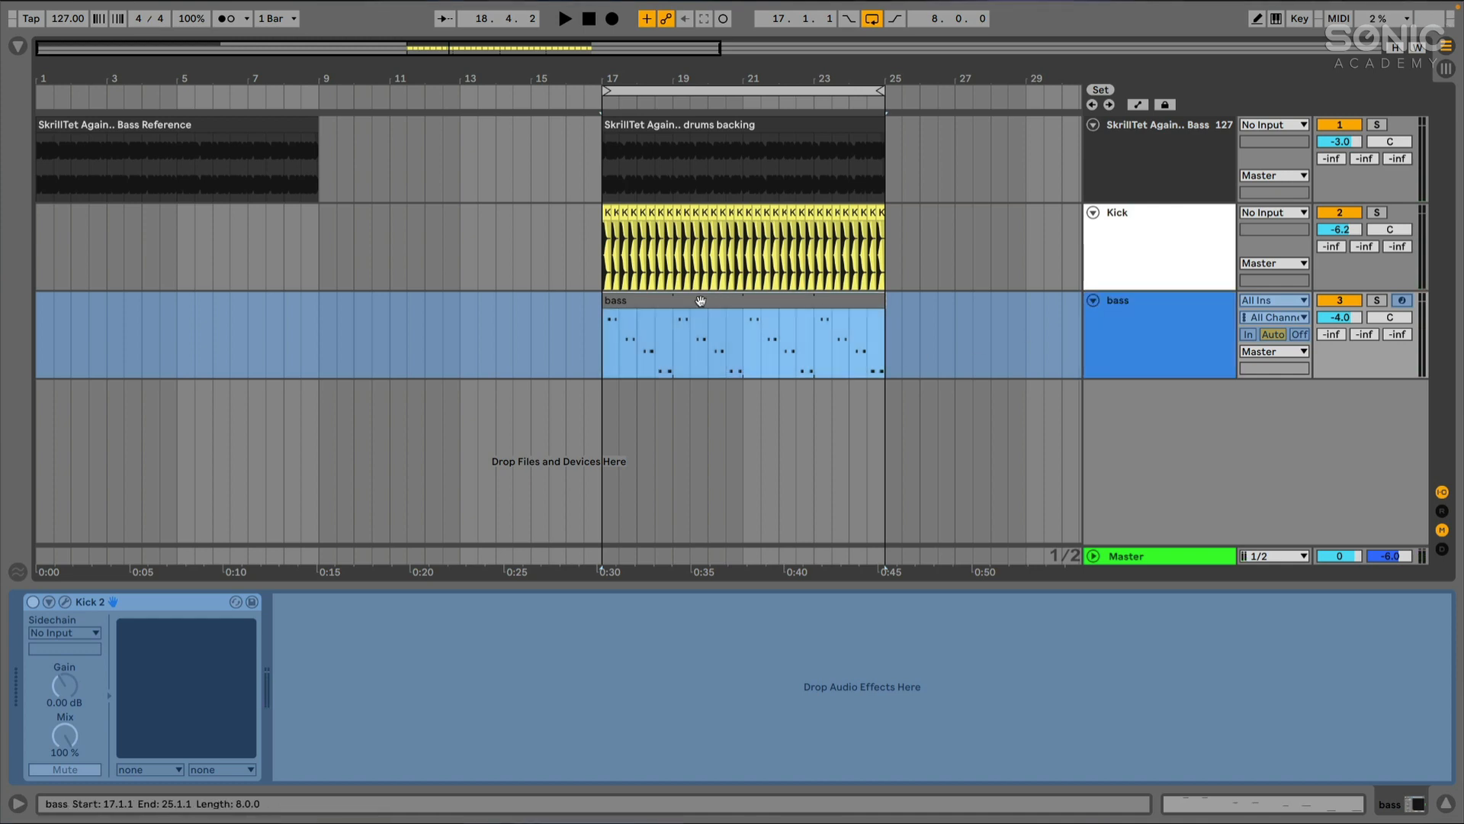
pyautogui.moveTo(663, 303); pyautogui.dragTo(654, 395)
pyautogui.click(1183, 413)
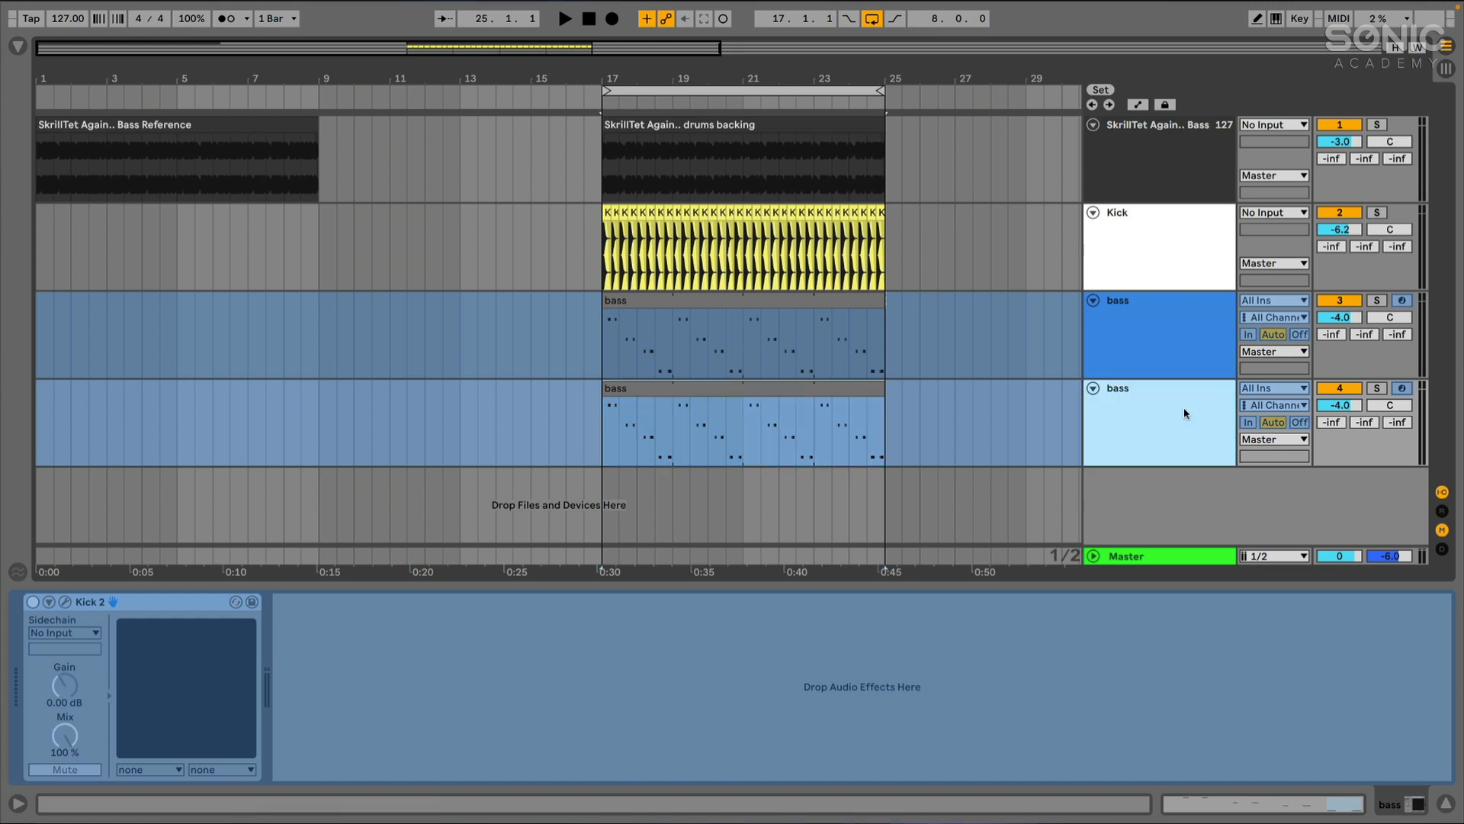
pyautogui.rightClick(1152, 397)
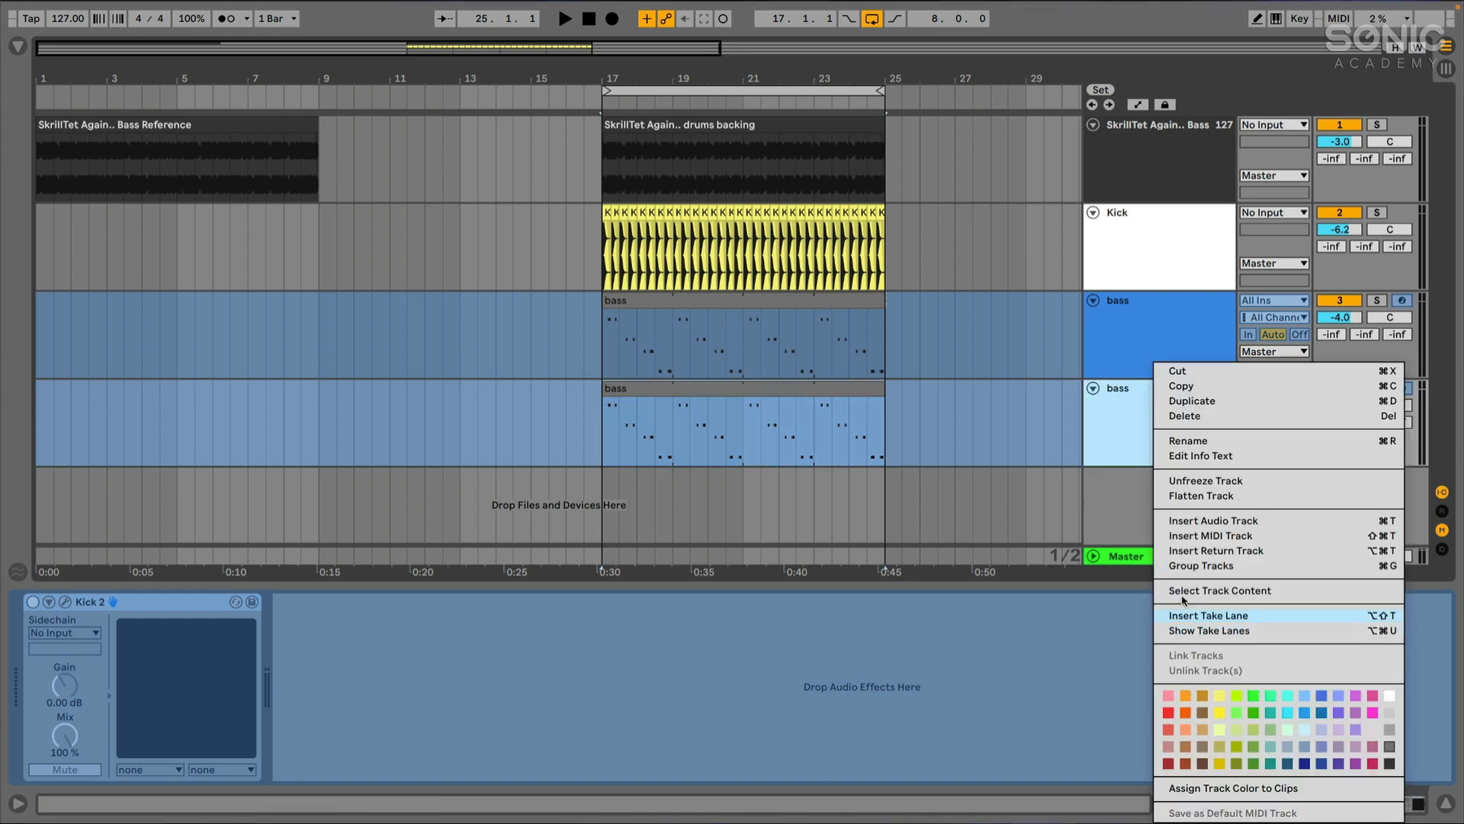
pyautogui.click(1180, 496)
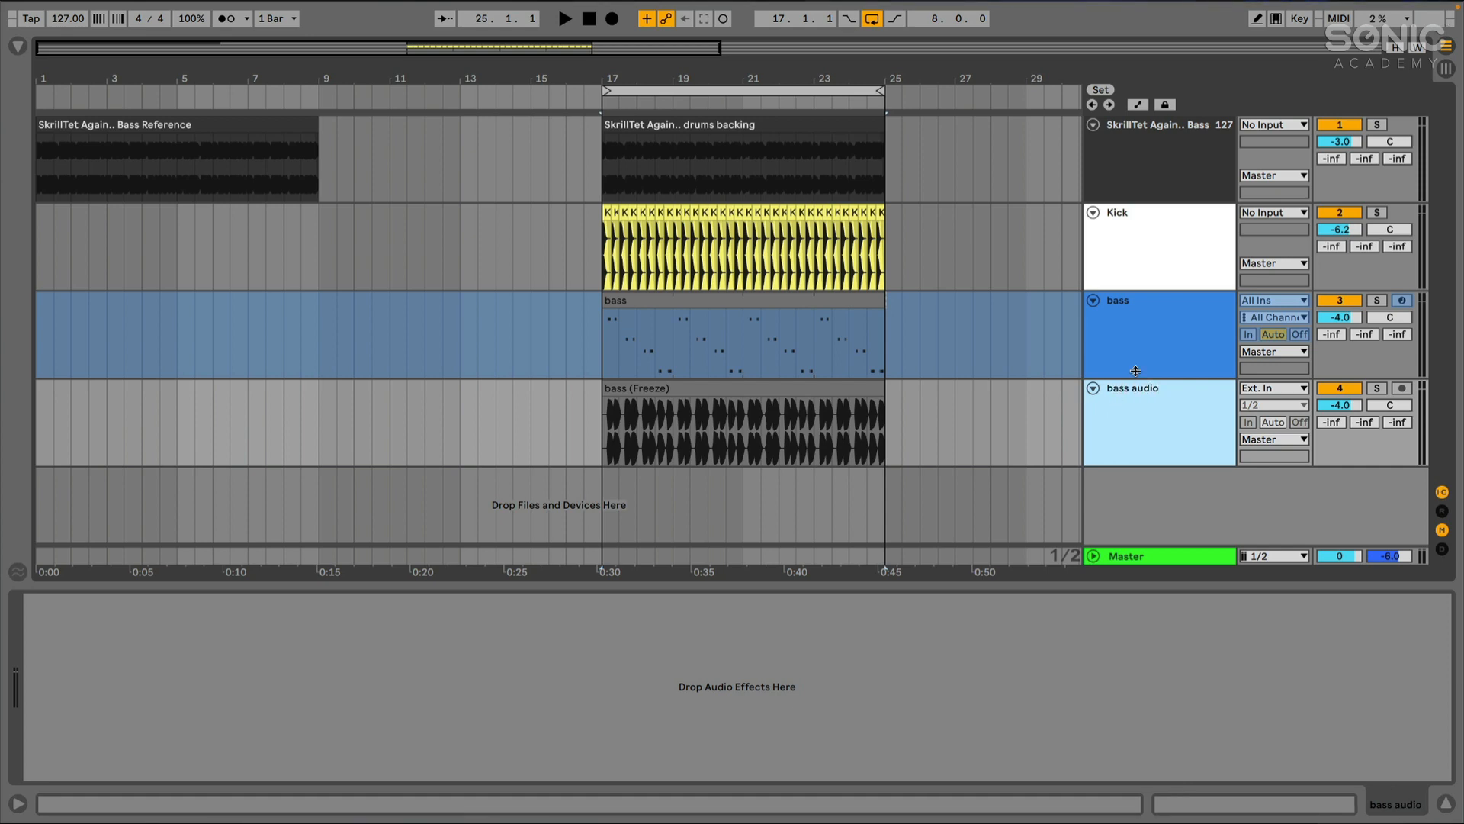
# Mute the original frozen bass track and play the flattened bass audio with the kick and drums
pyautogui.click(1342, 300)
pyautogui.click(1182, 328)
pyautogui.press('space')
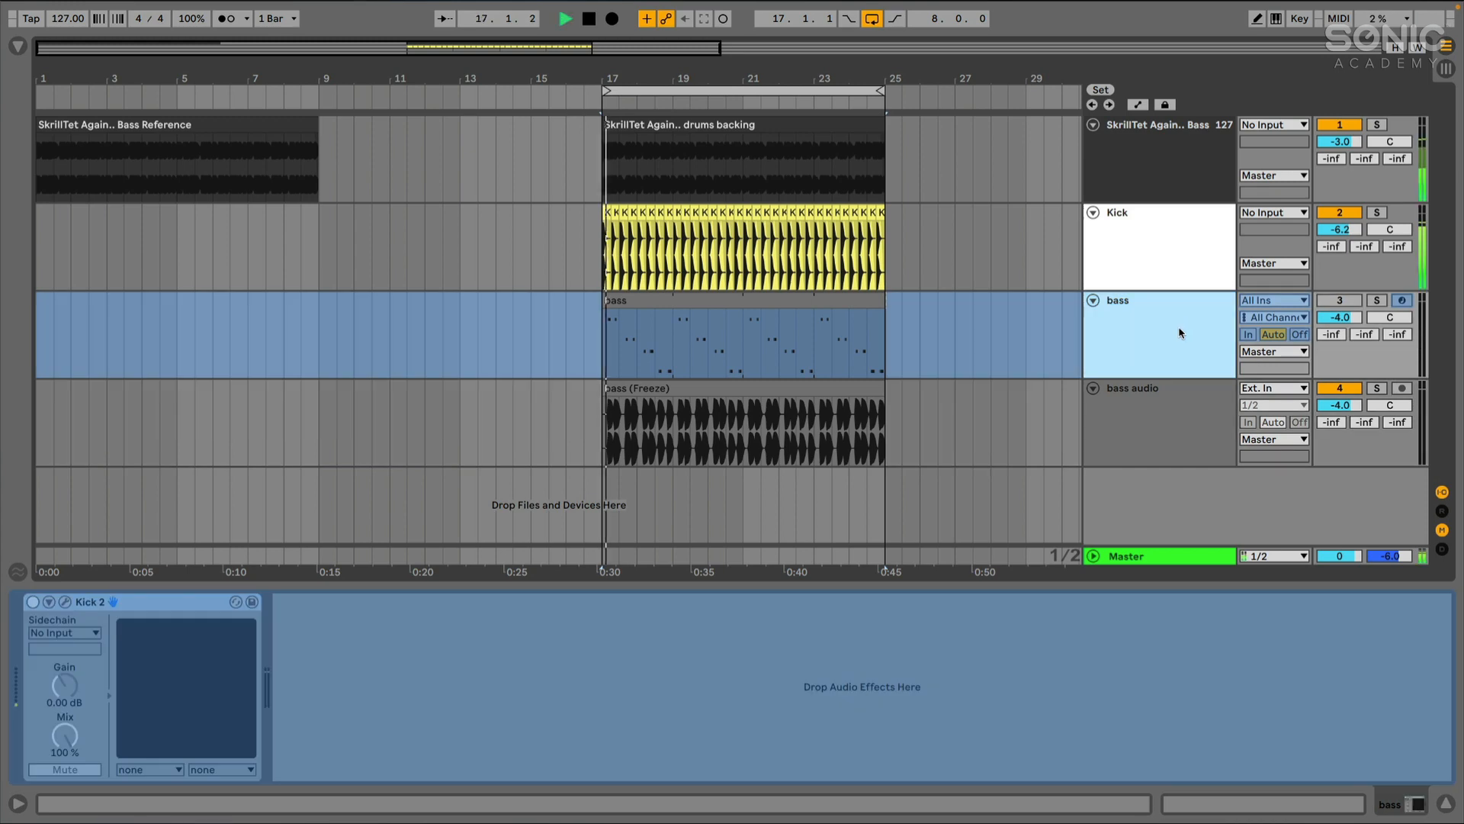
pyautogui.click(1180, 390)
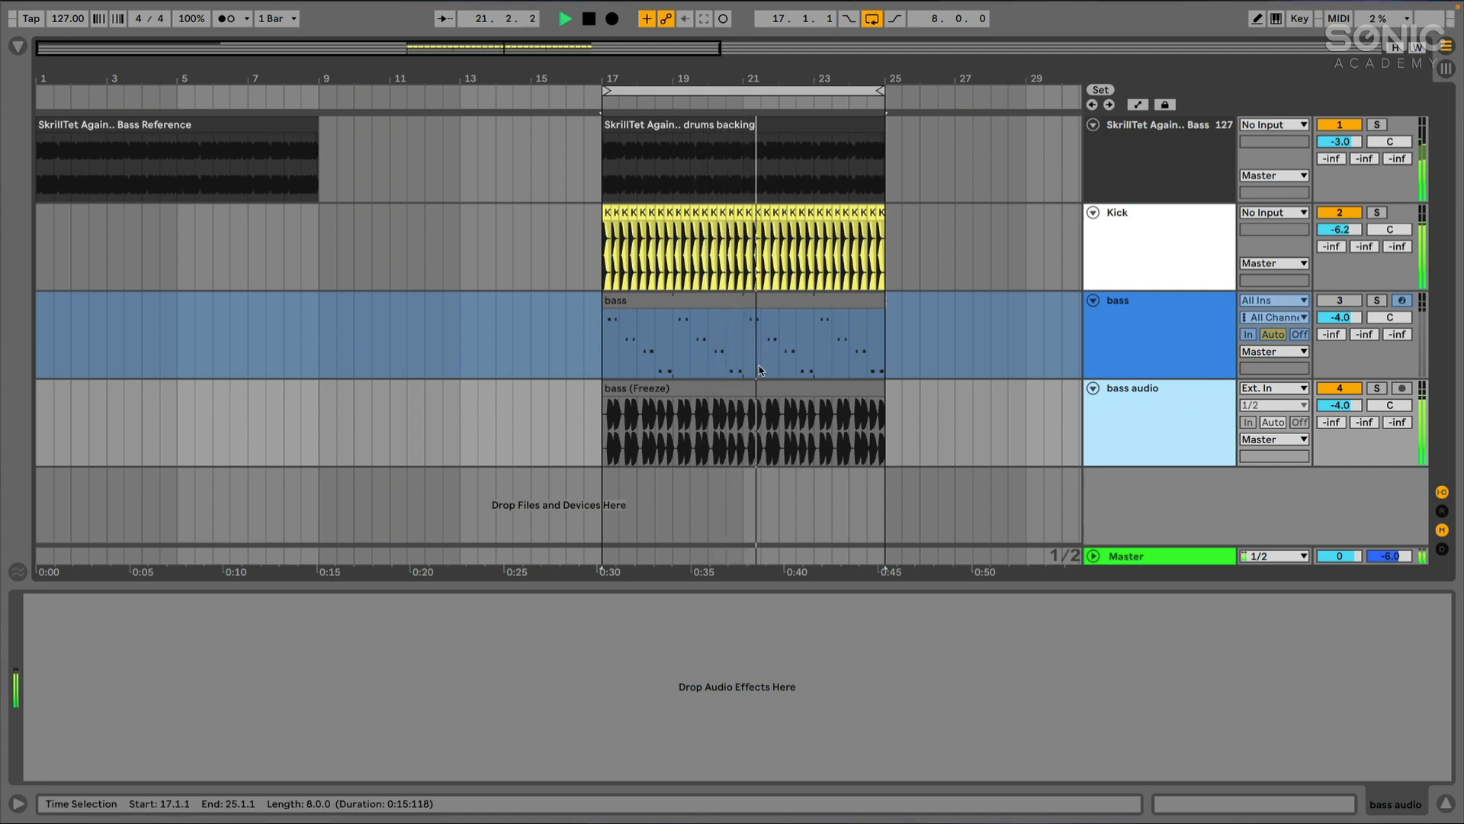
# Open the bass (Freeze) audio clip and display its clip transposition envelope
pyautogui.doubleClick(622, 457)
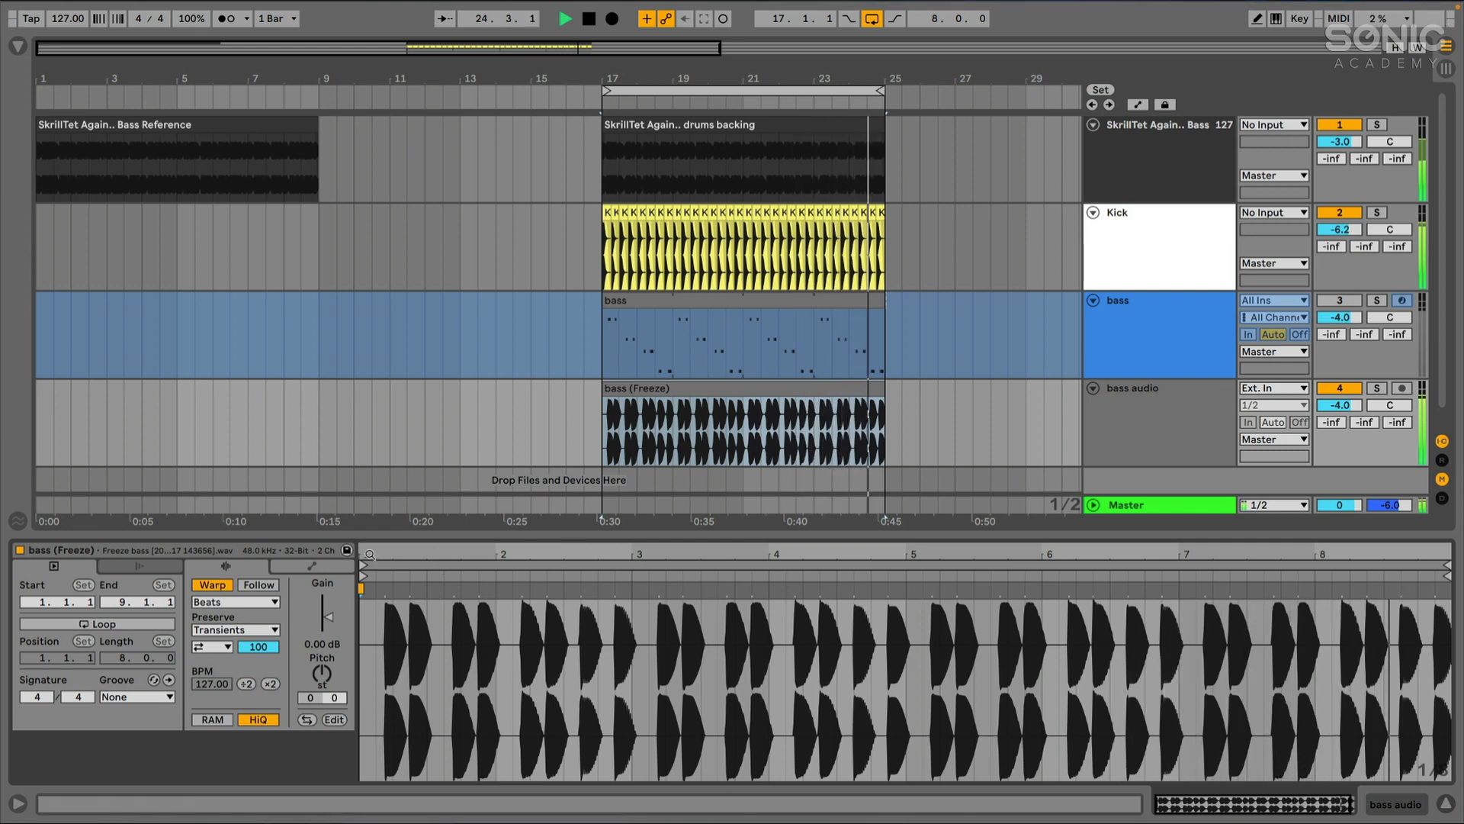
pyautogui.moveTo(354, 531); pyautogui.dragTo(353, 541)
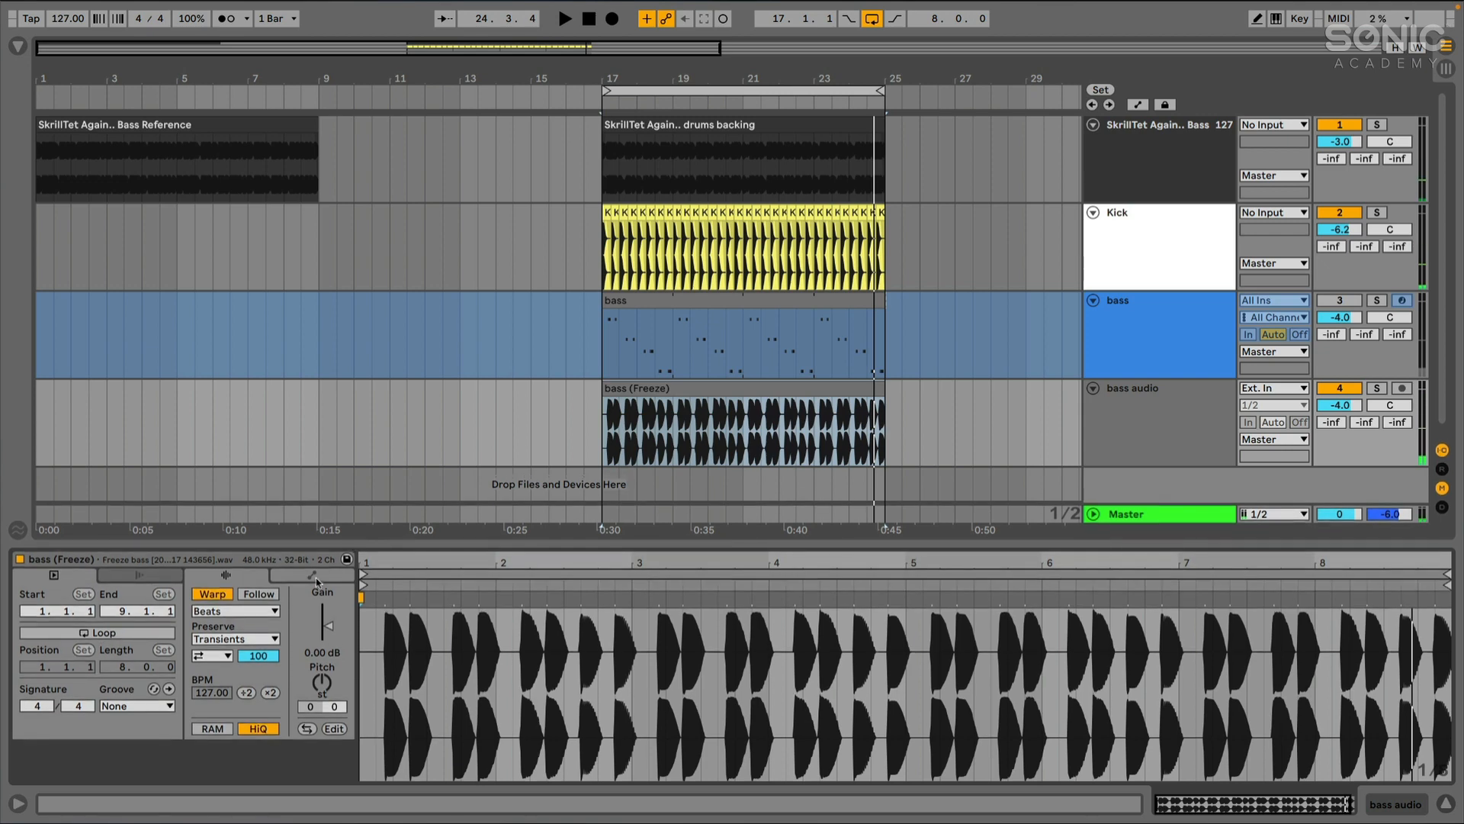
pyautogui.click(311, 576)
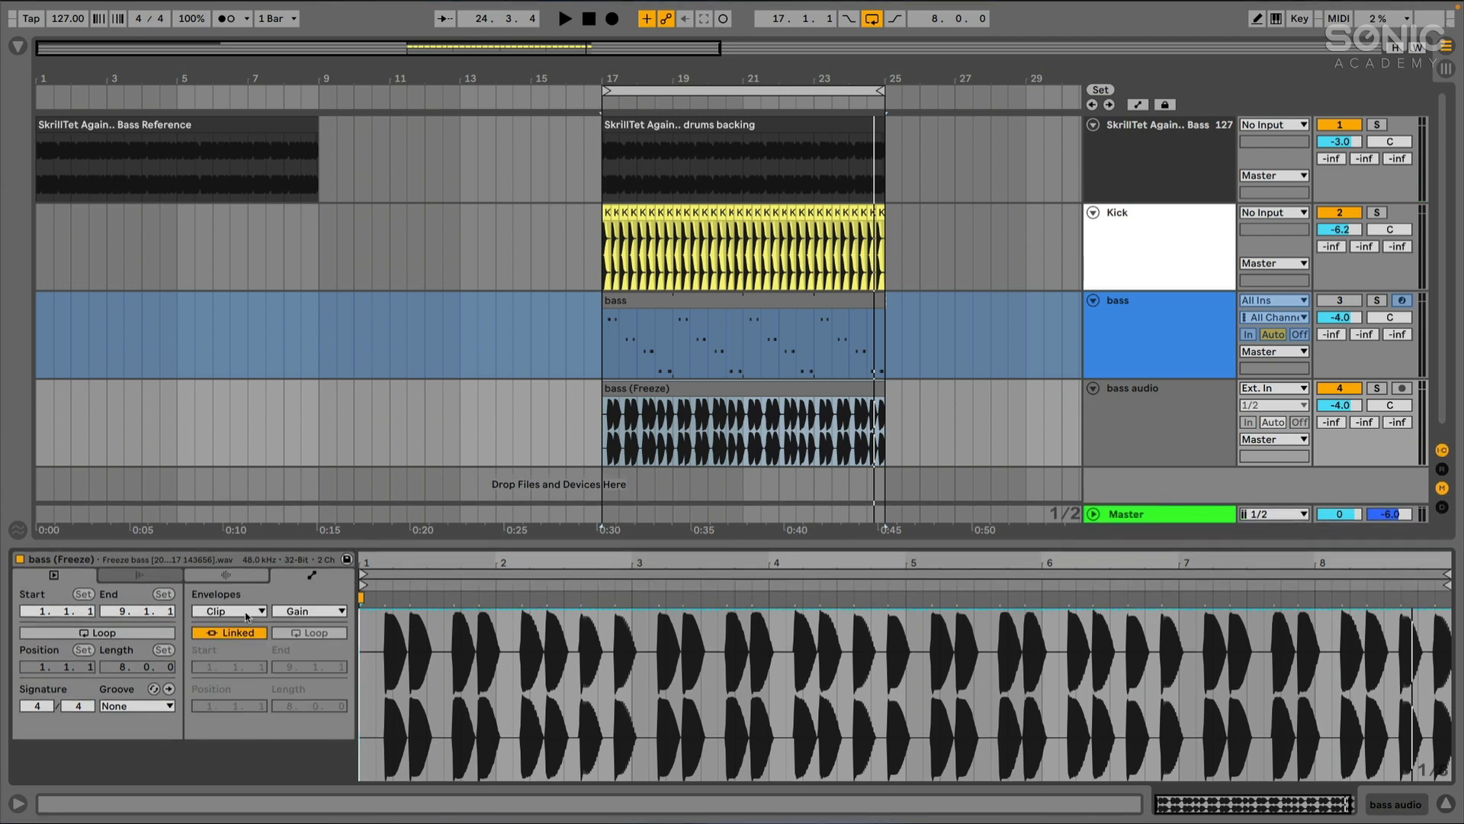
pyautogui.click(303, 612)
pyautogui.click(301, 639)
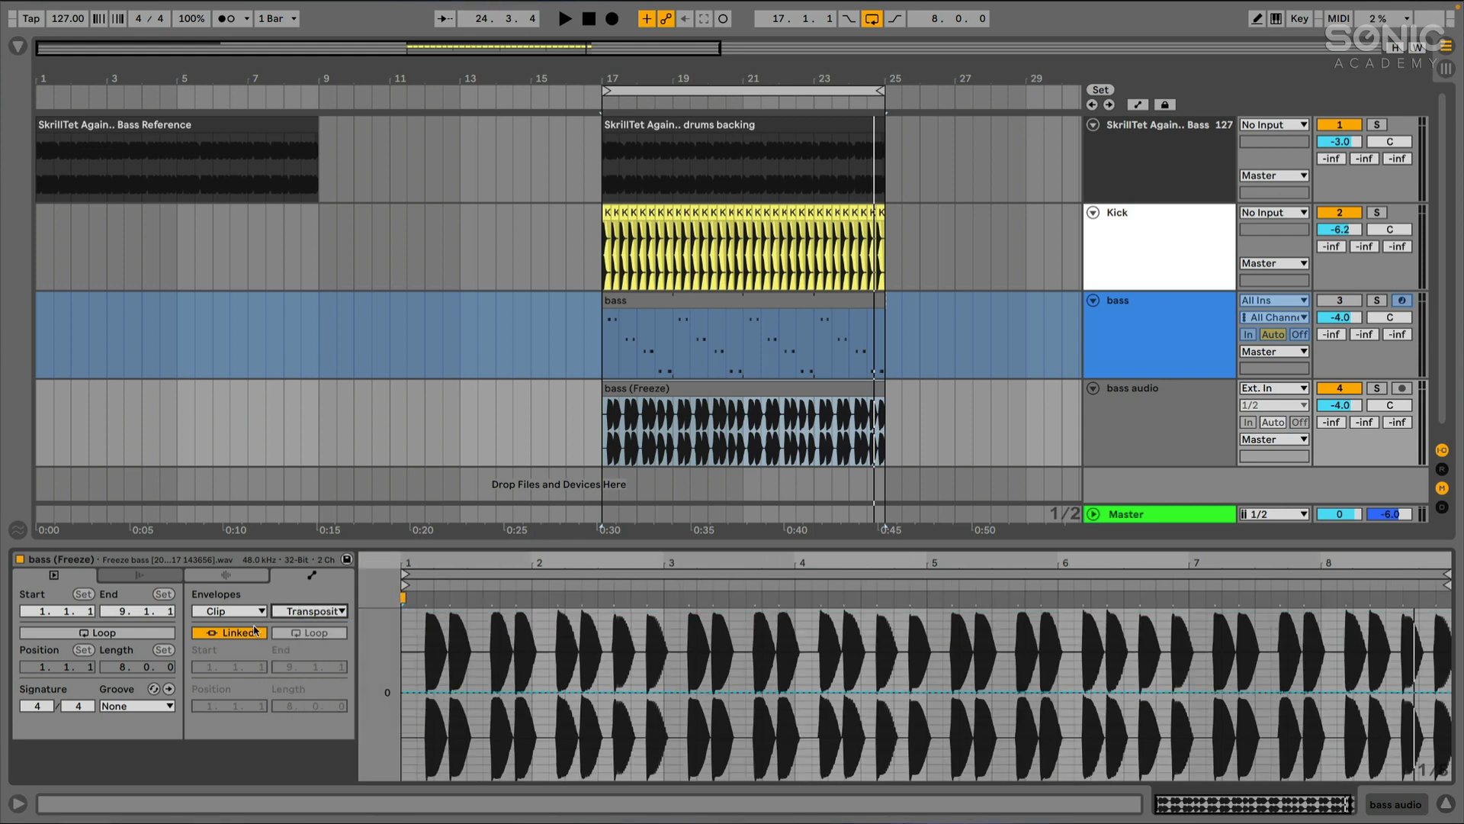
# Set the bass audio clip's warp mode to Complex and play the result
pyautogui.click(227, 576)
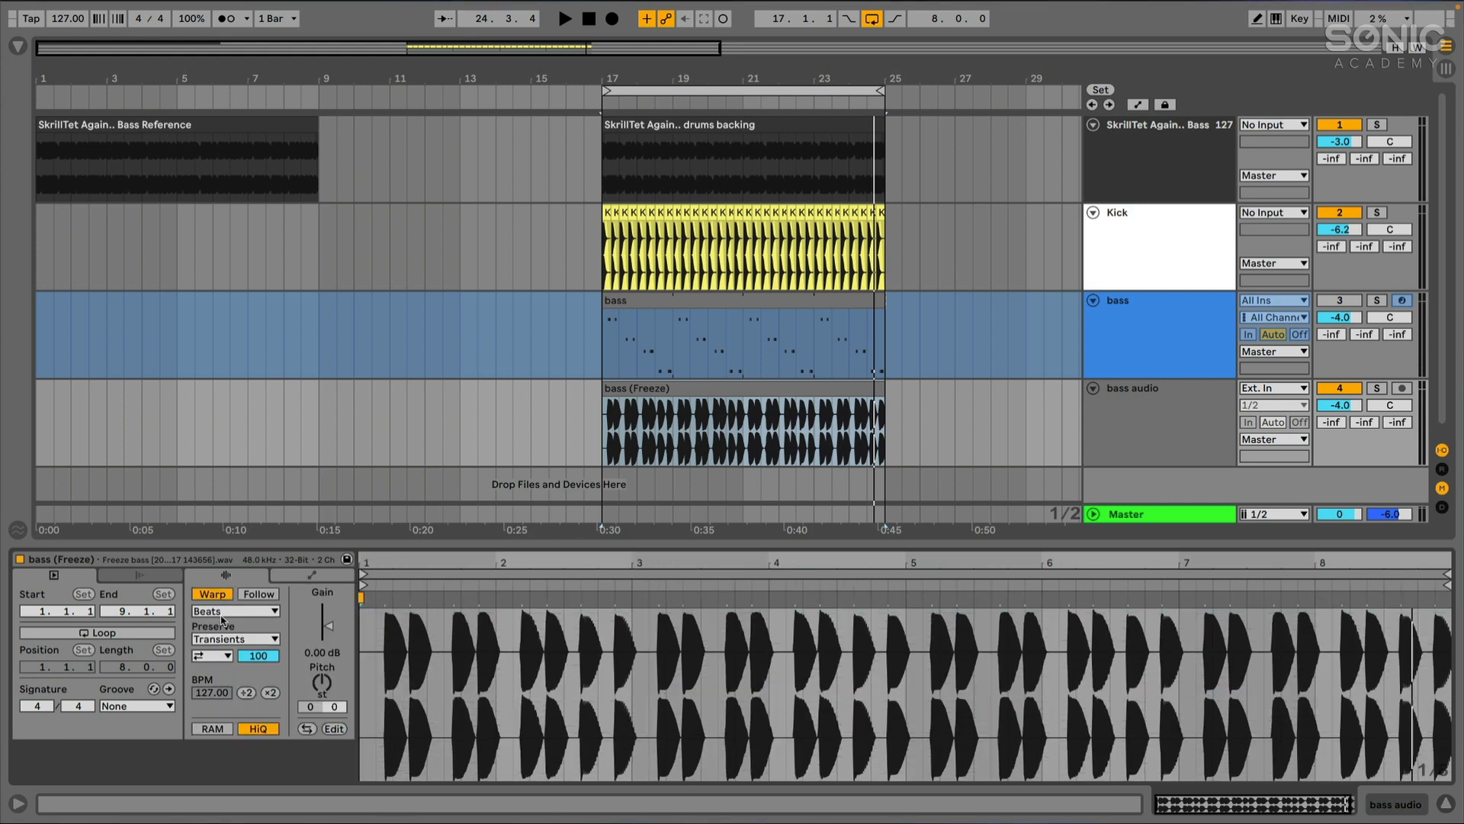
pyautogui.click(223, 613)
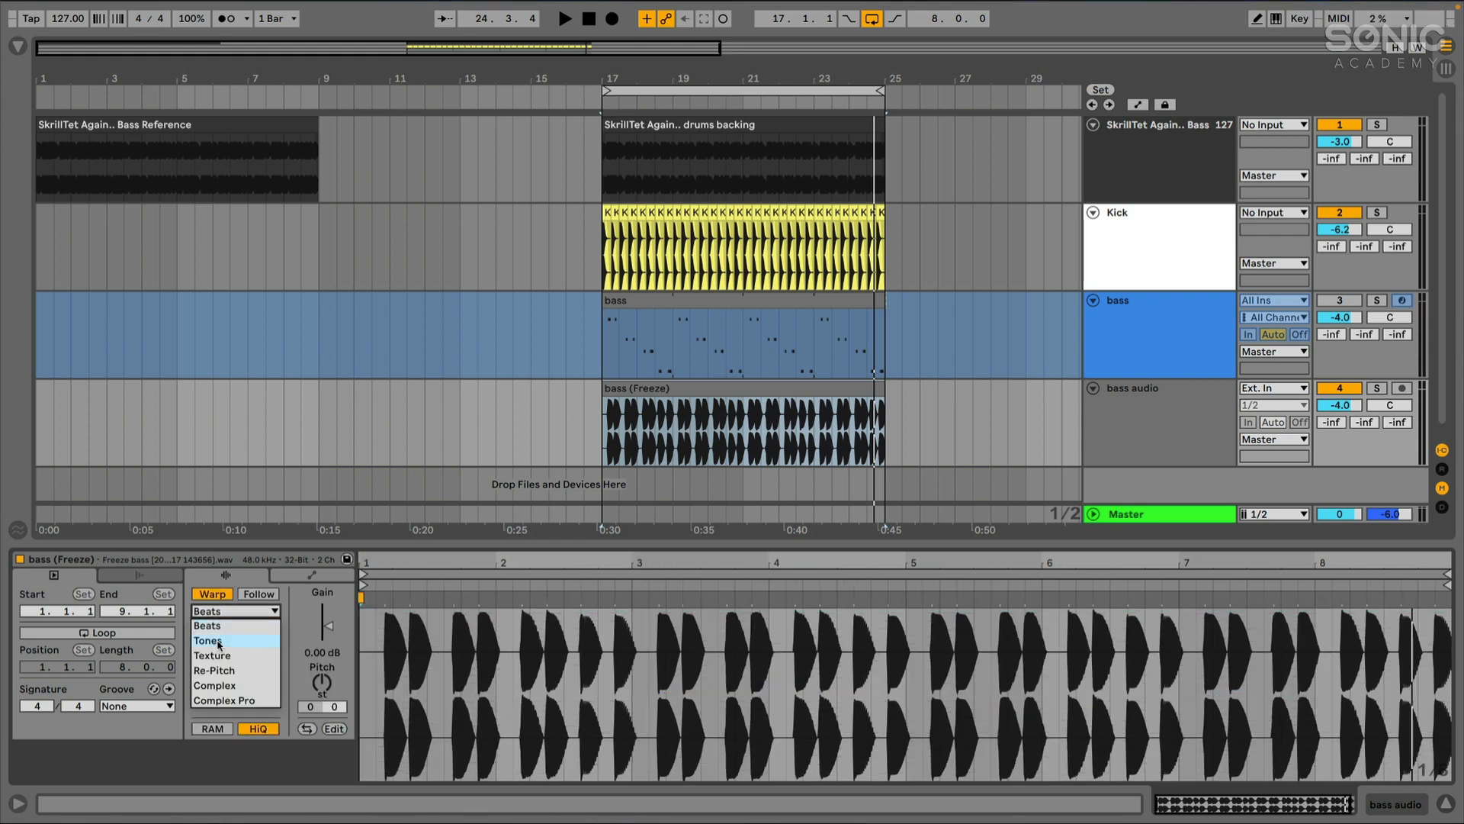
pyautogui.click(216, 686)
pyautogui.press('space')
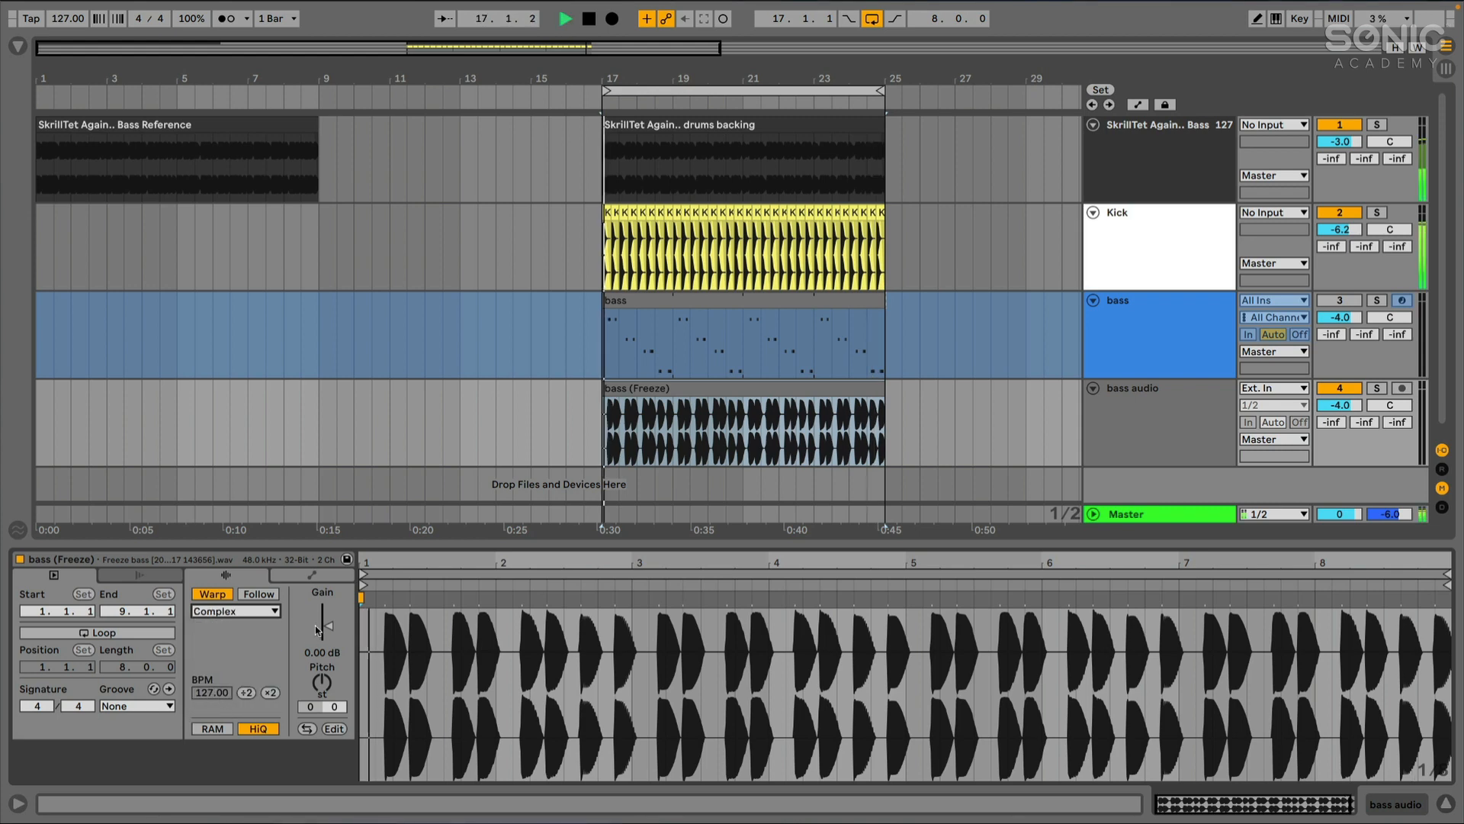
pyautogui.moveTo(373, 543); pyautogui.dragTo(374, 563)
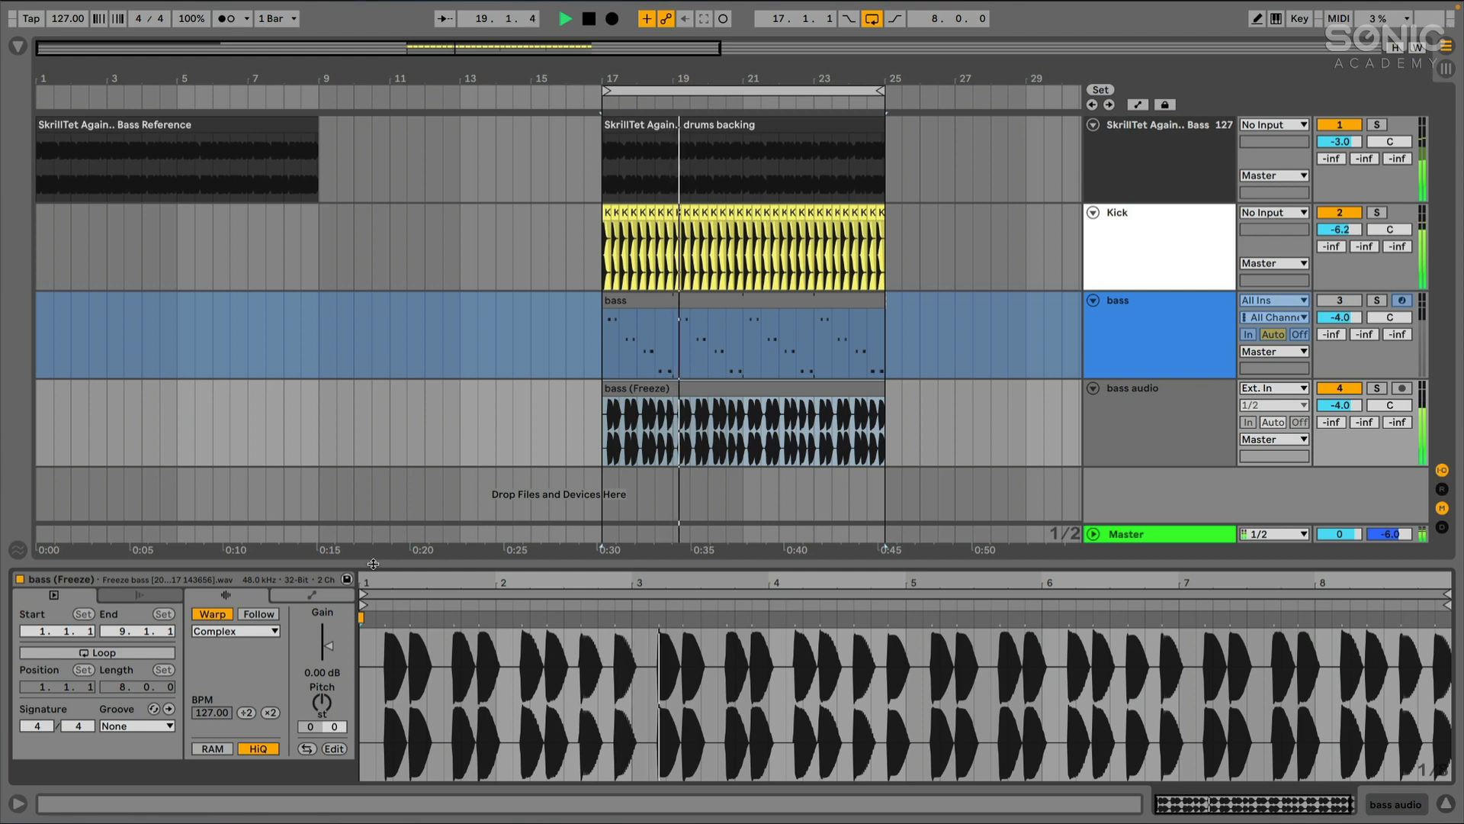
# Return to the transposition envelope, stop playback, and loop the clip over its first two bars
pyautogui.click(311, 594)
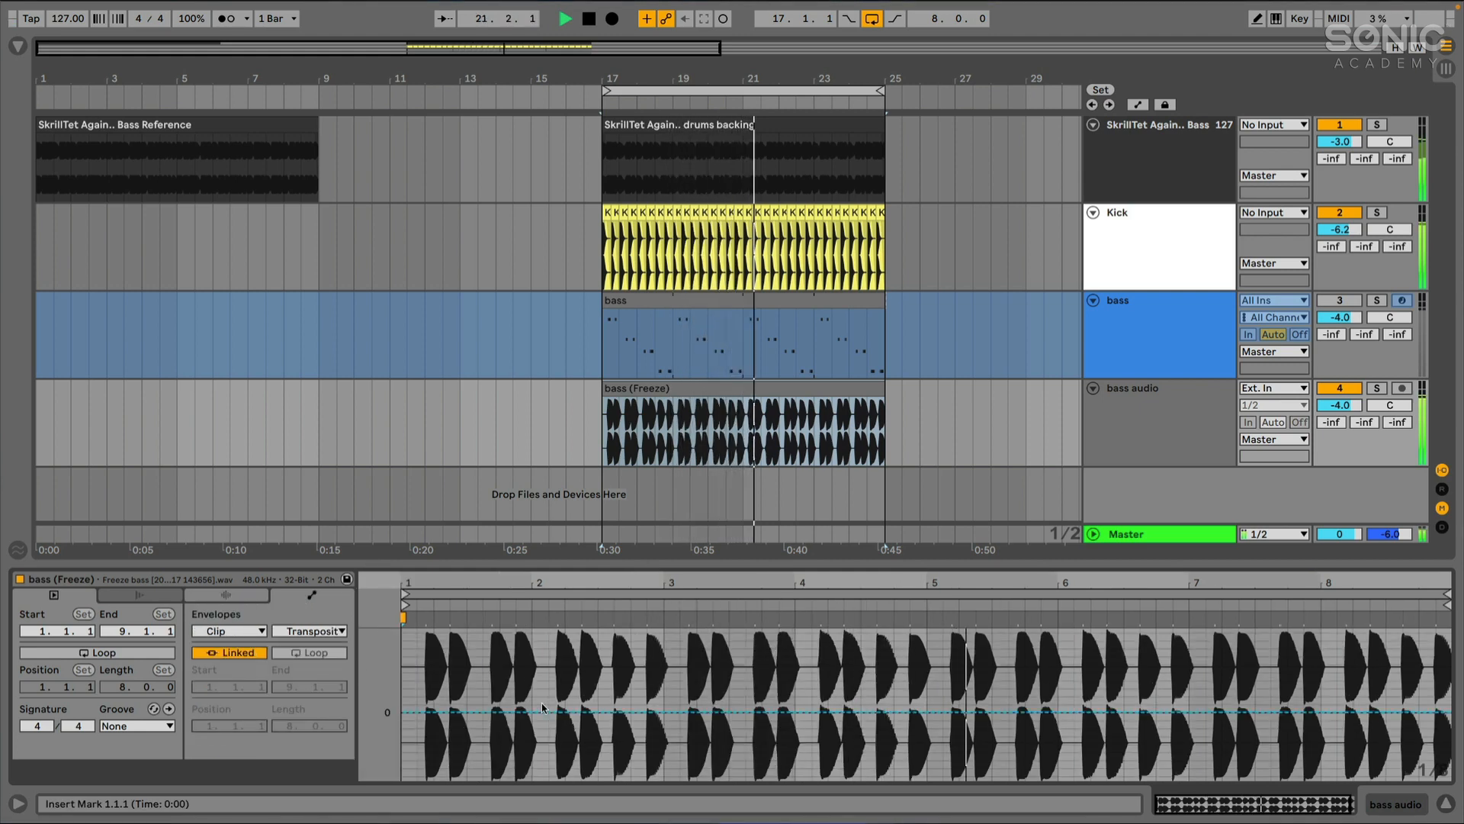
pyautogui.press('space')
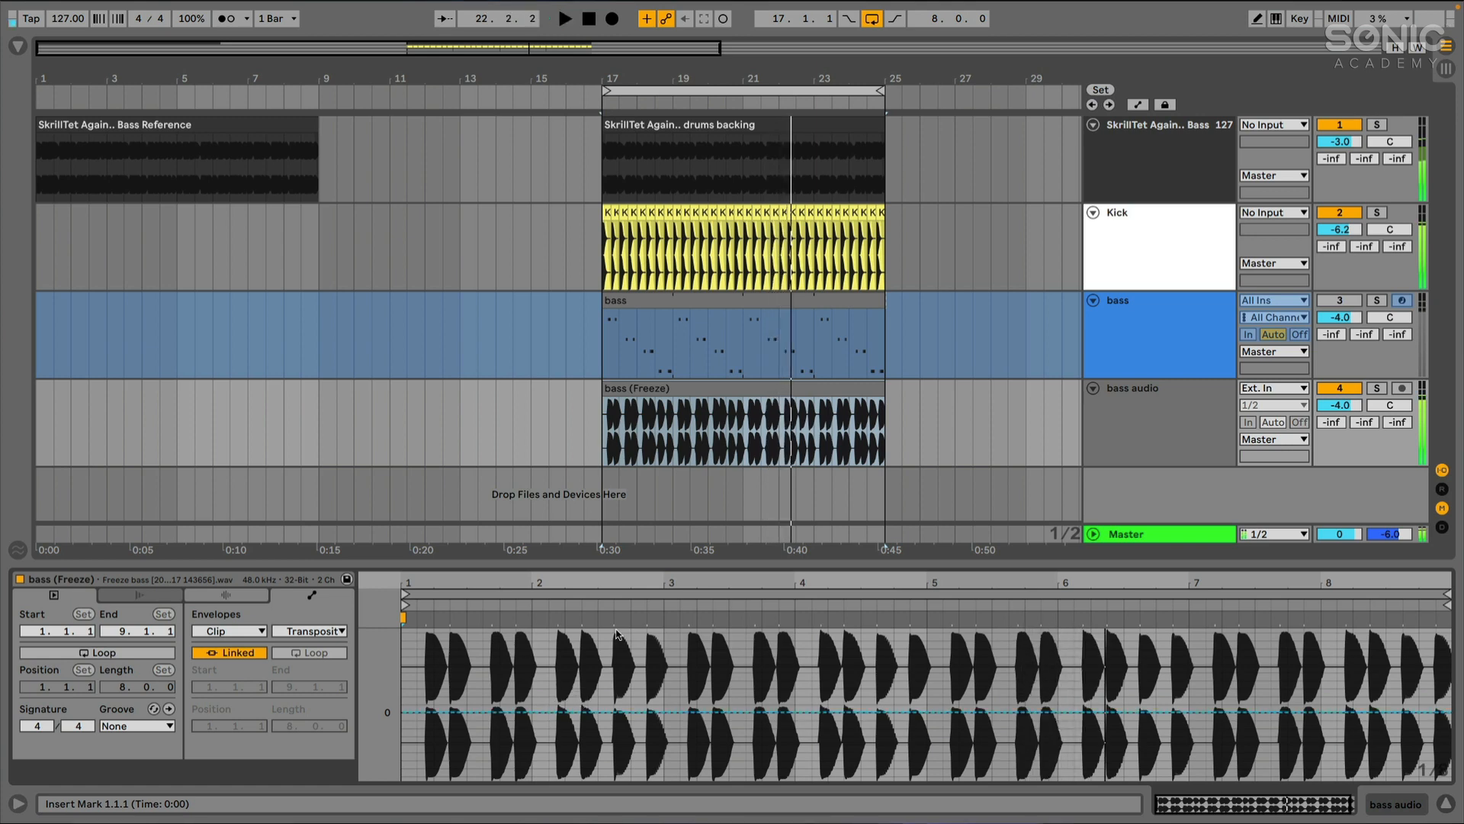
pyautogui.moveTo(403, 581)
pyautogui.mouseDown()
pyautogui.moveTo(403, 598)
pyautogui.moveTo(403, 581)
pyautogui.mouseUp()
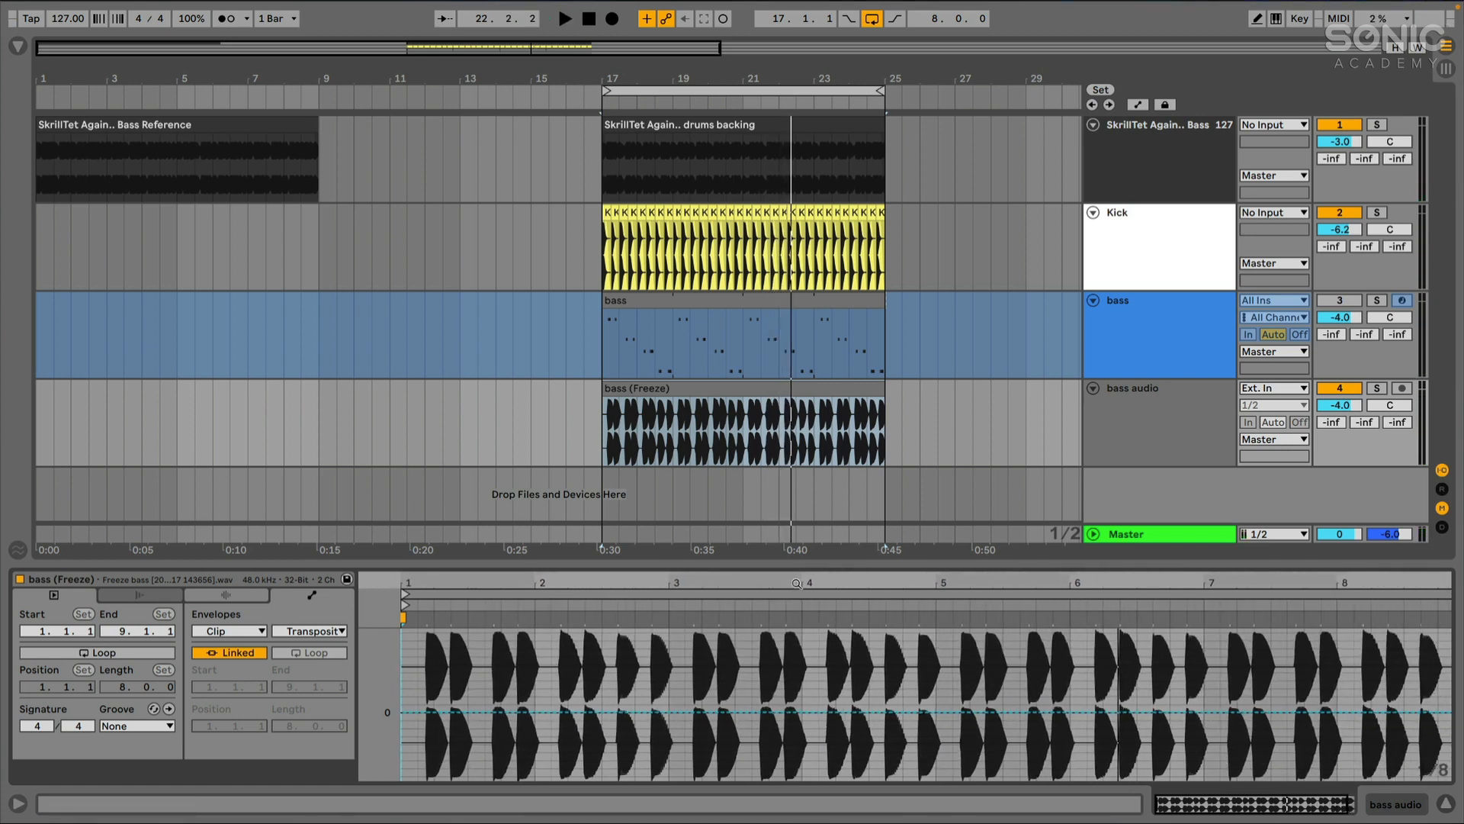
pyautogui.moveTo(1446, 596); pyautogui.dragTo(1356, 598)
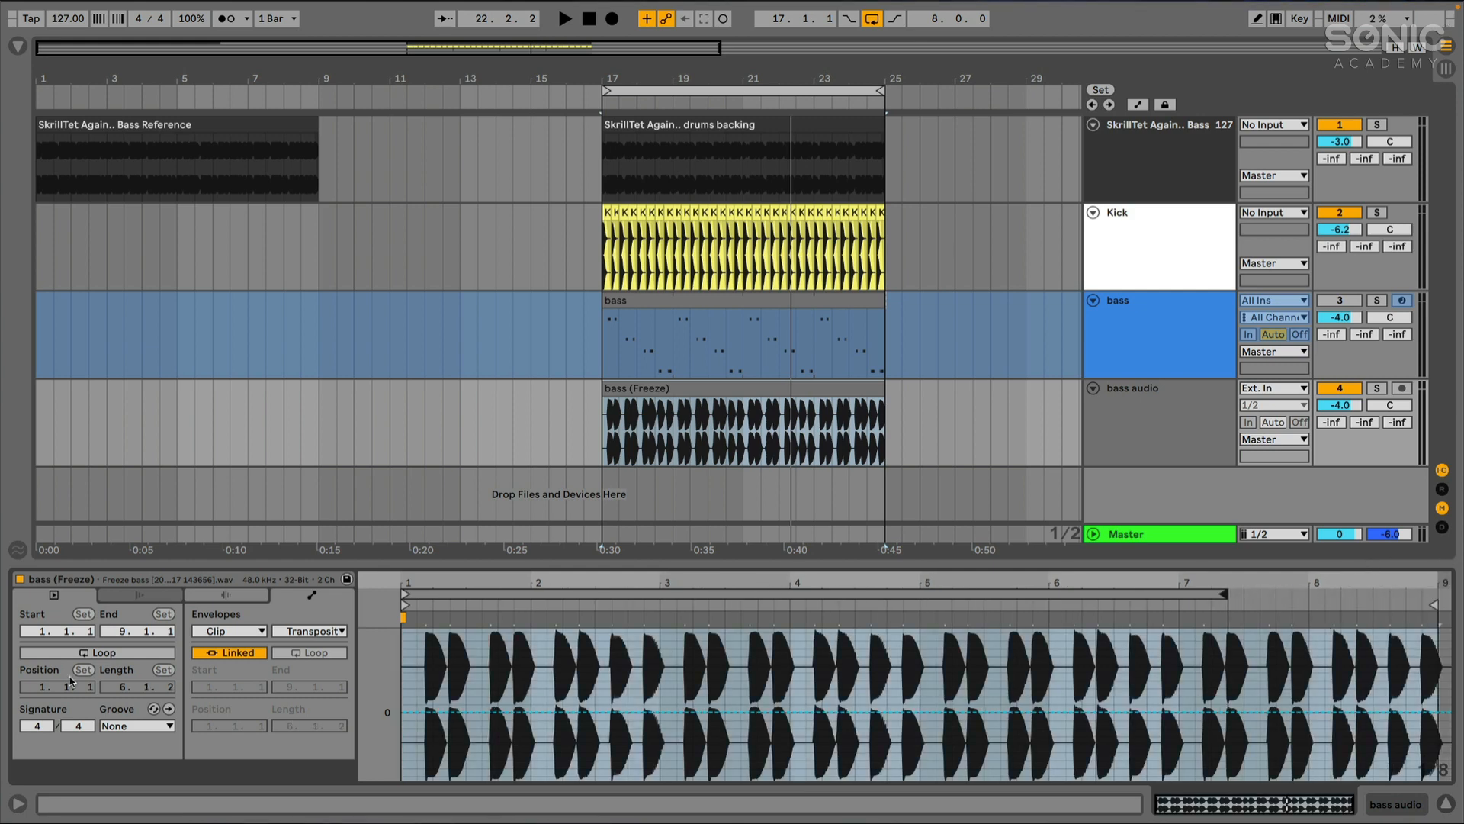
pyautogui.click(98, 653)
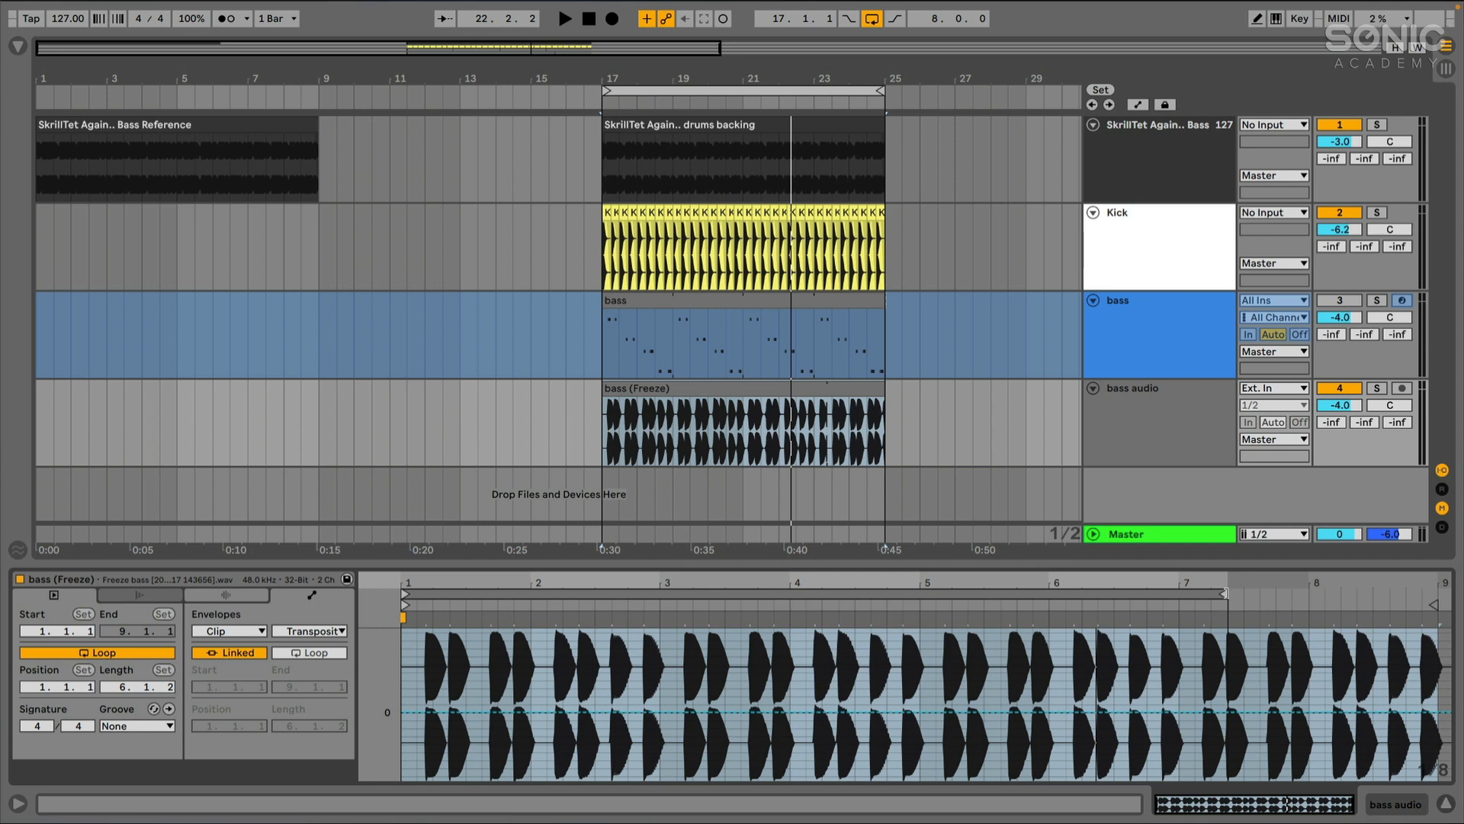
pyautogui.moveTo(1225, 594); pyautogui.dragTo(656, 608)
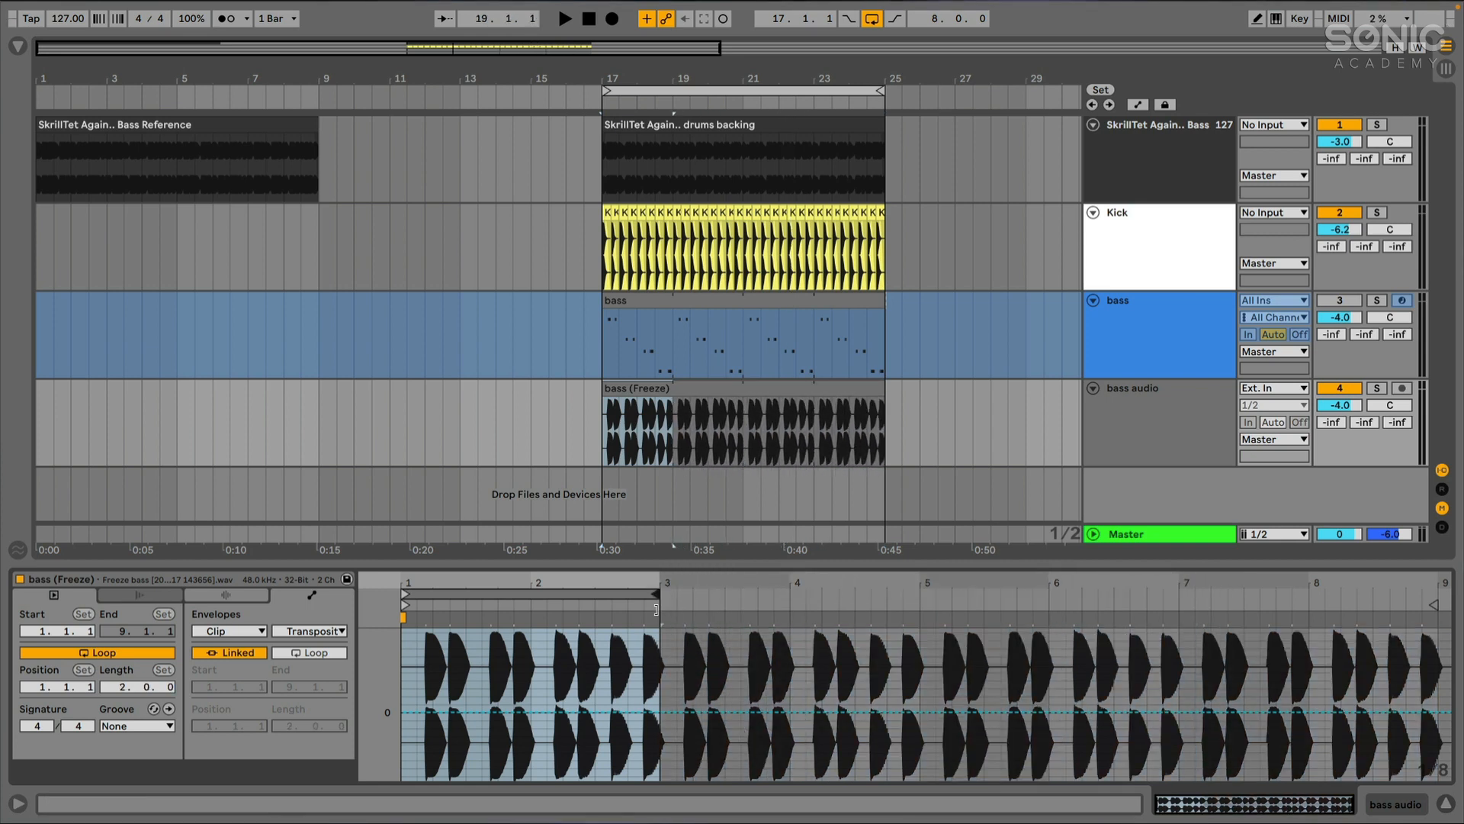
# Add transposition breakpoints at the first two bass hits, pull the first below -4 st so it ramps up to 0 st, and play the loop
pyautogui.moveTo(500, 584); pyautogui.dragTo(500, 634)
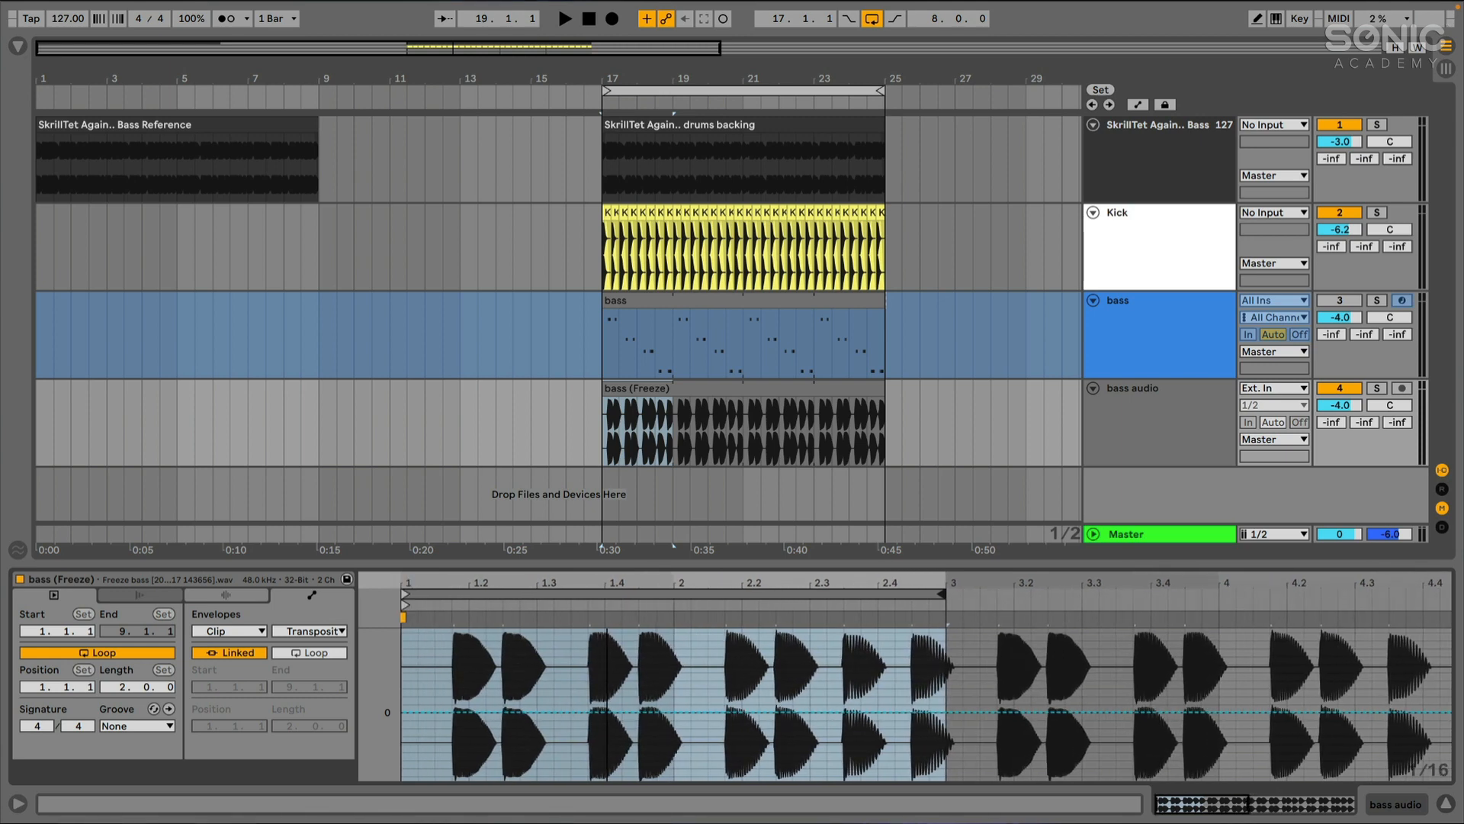
pyautogui.click(450, 711)
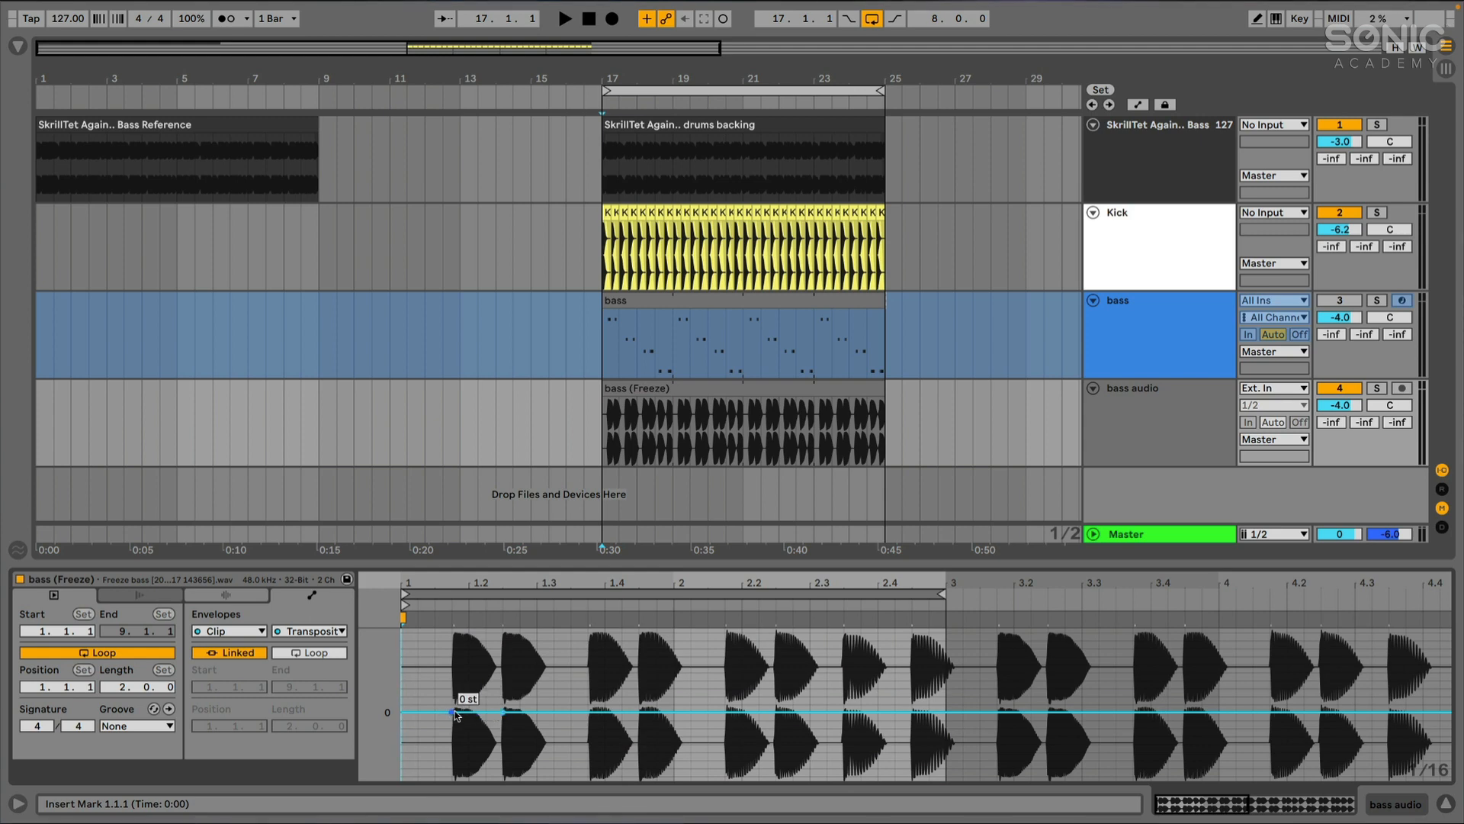
pyautogui.moveTo(456, 713); pyautogui.dragTo(452, 735)
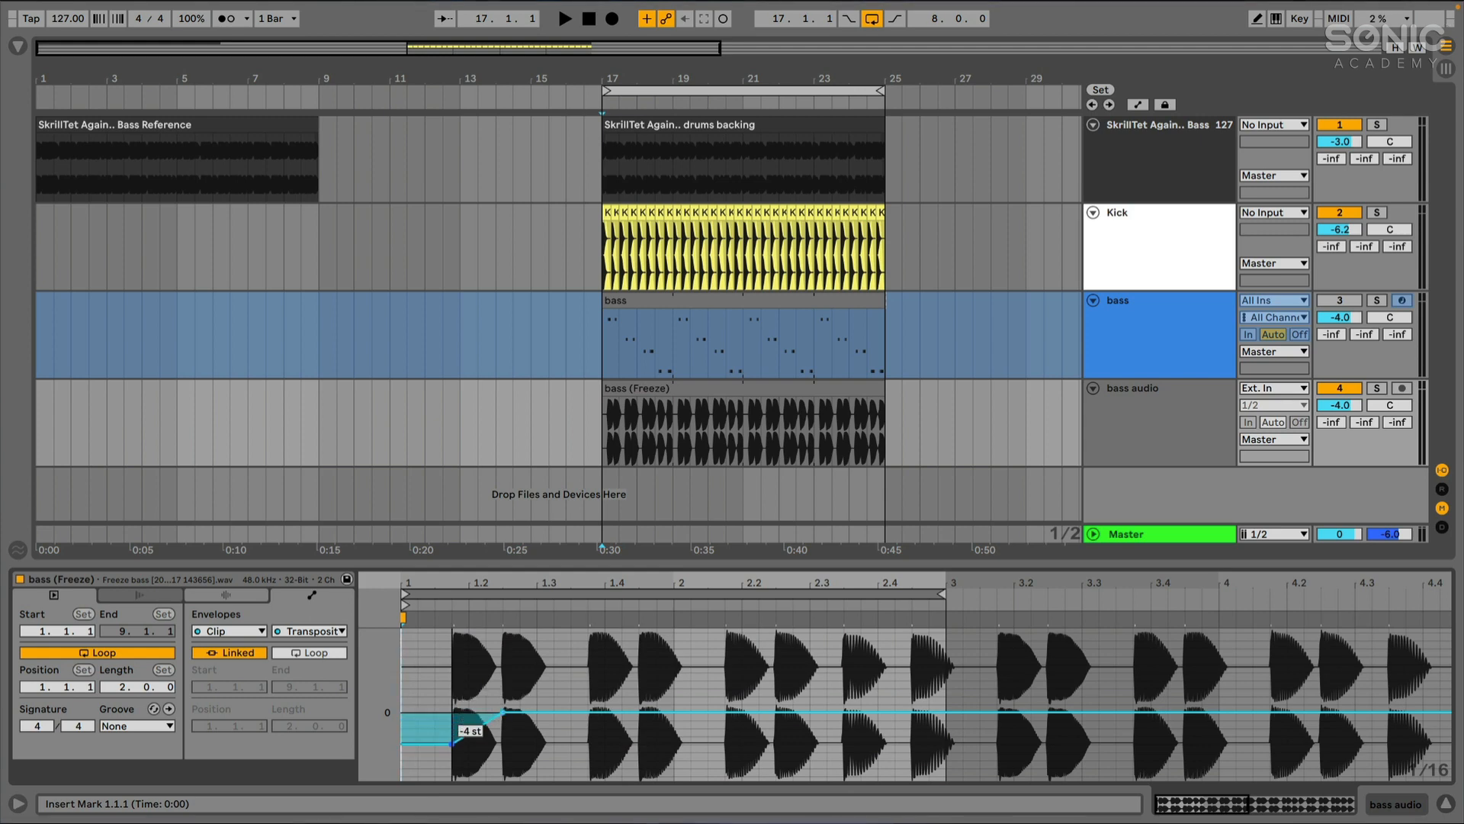
pyautogui.moveTo(452, 758); pyautogui.dragTo(452, 768)
pyautogui.press('space')
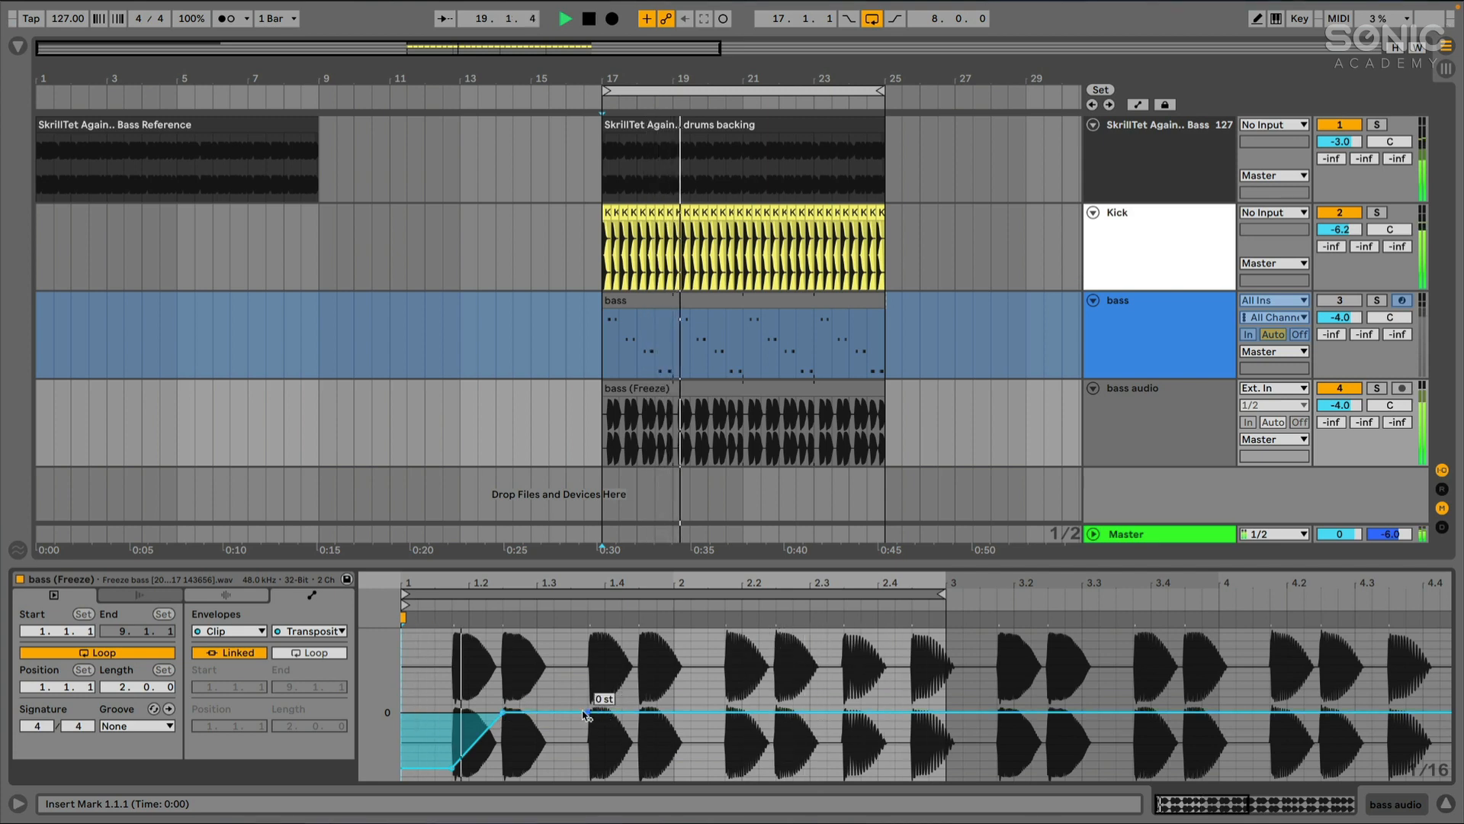
pyautogui.press('space')
# Add transposition breakpoints around the third bass hit at 1.3.4 and raise the envelope into a small peak there
pyautogui.moveTo(587, 667); pyautogui.dragTo(627, 671)
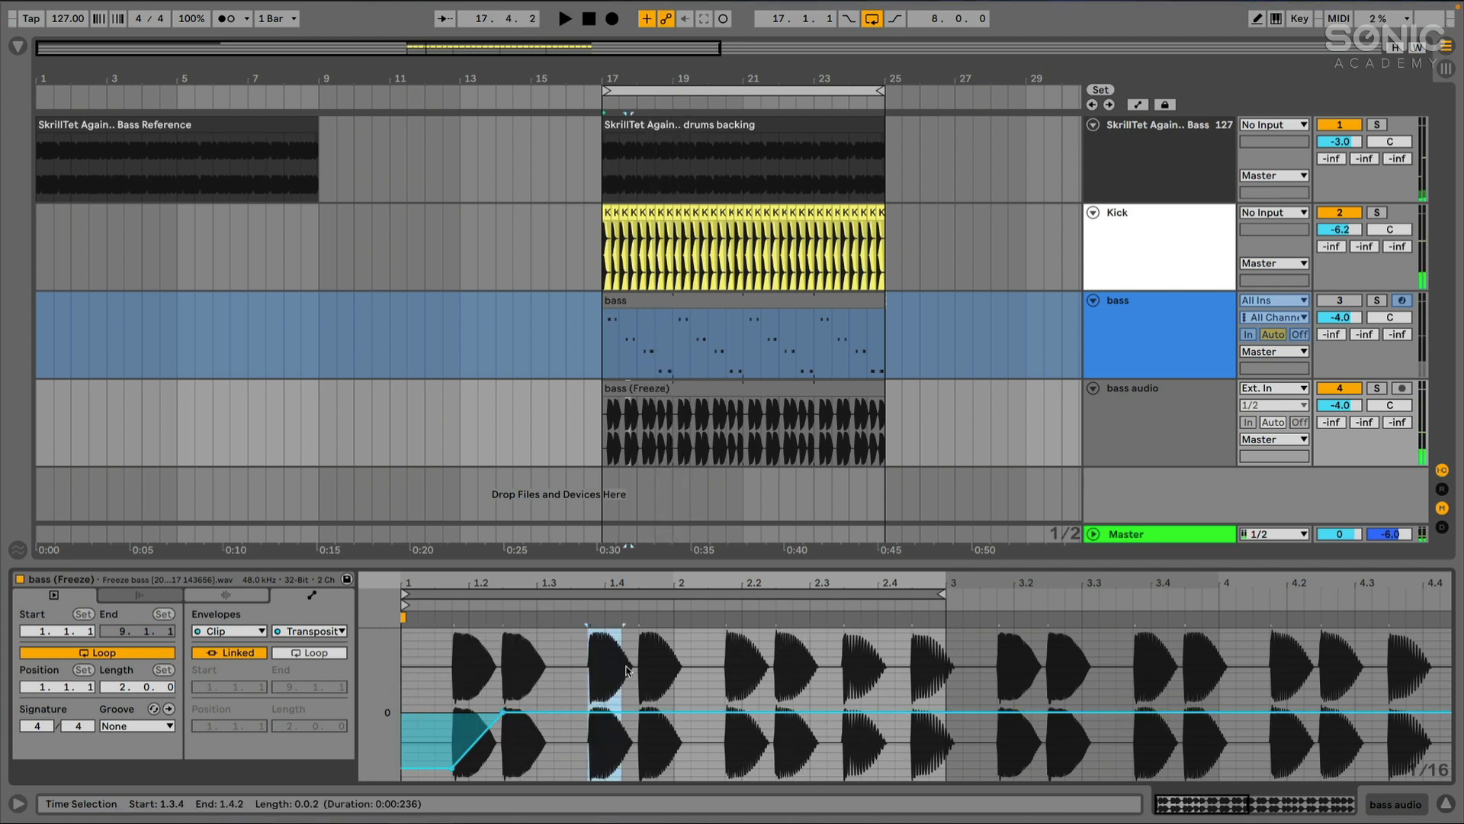
pyautogui.click(575, 711)
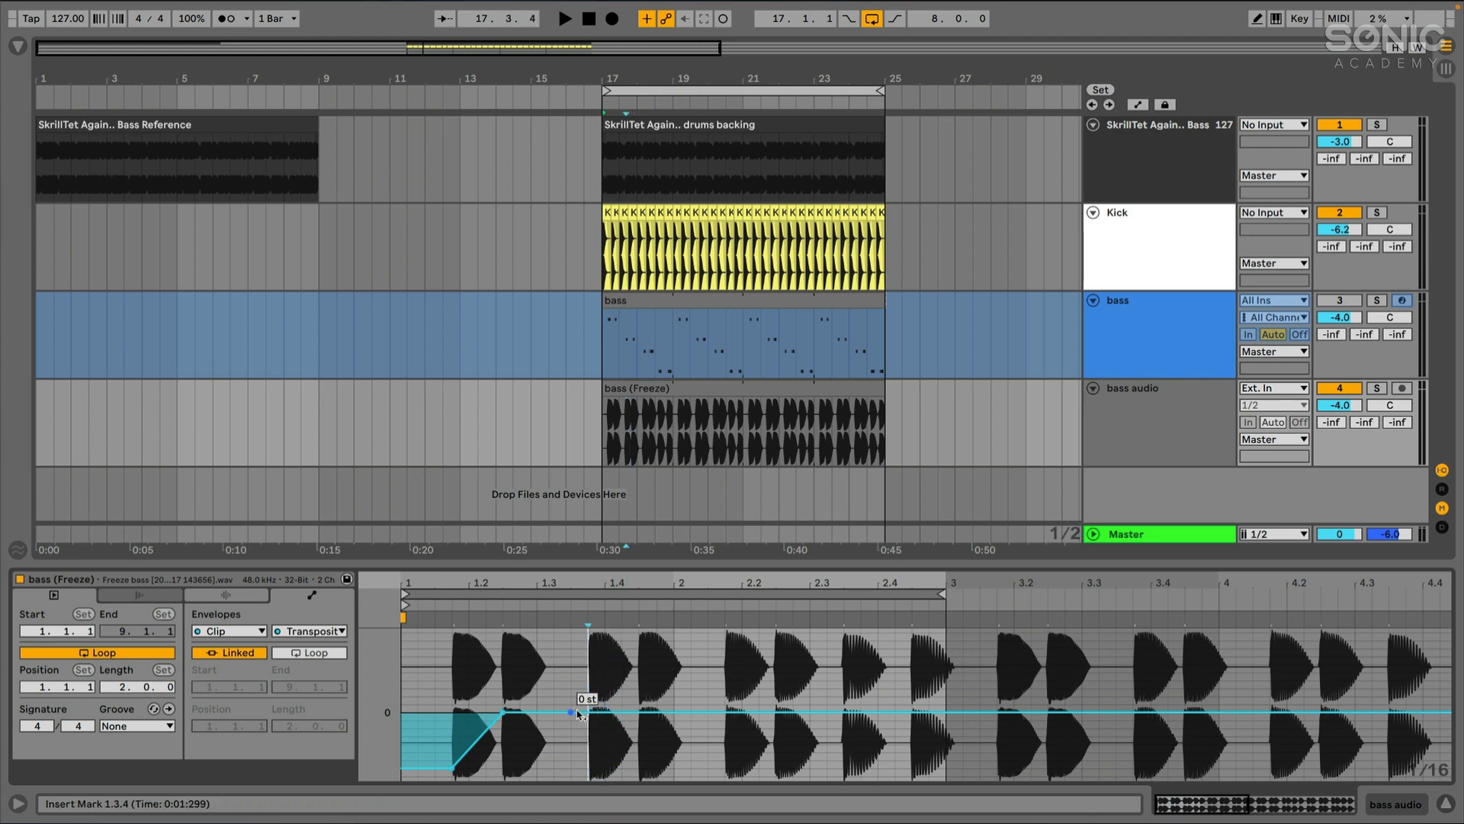
pyautogui.moveTo(588, 711); pyautogui.dragTo(639, 712)
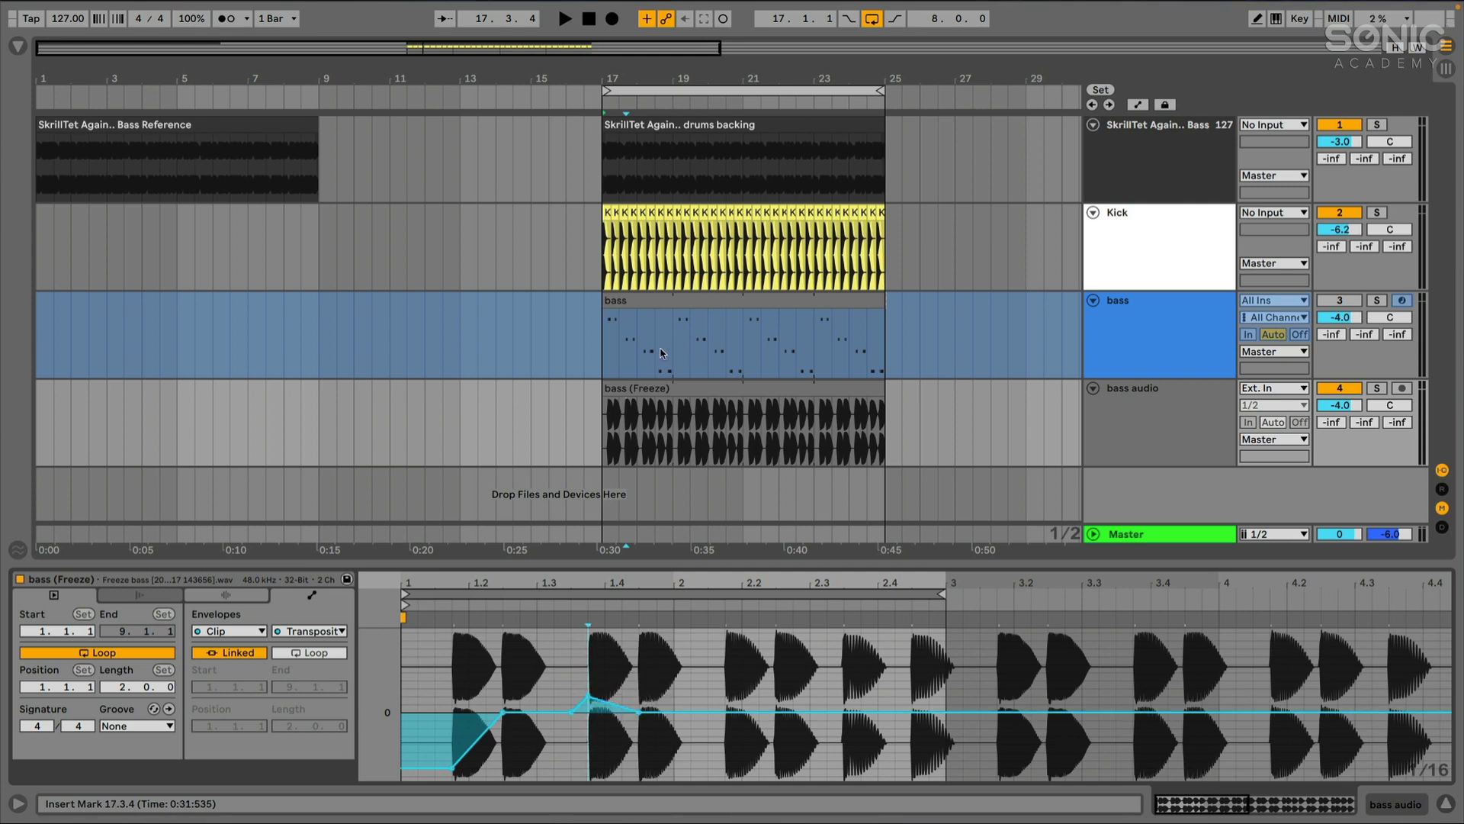
# Play the loop briefly, then shape a transposition peak of +7 st within the fifth bass hit, returning to 0 st at the sixth hit
pyautogui.press('space')
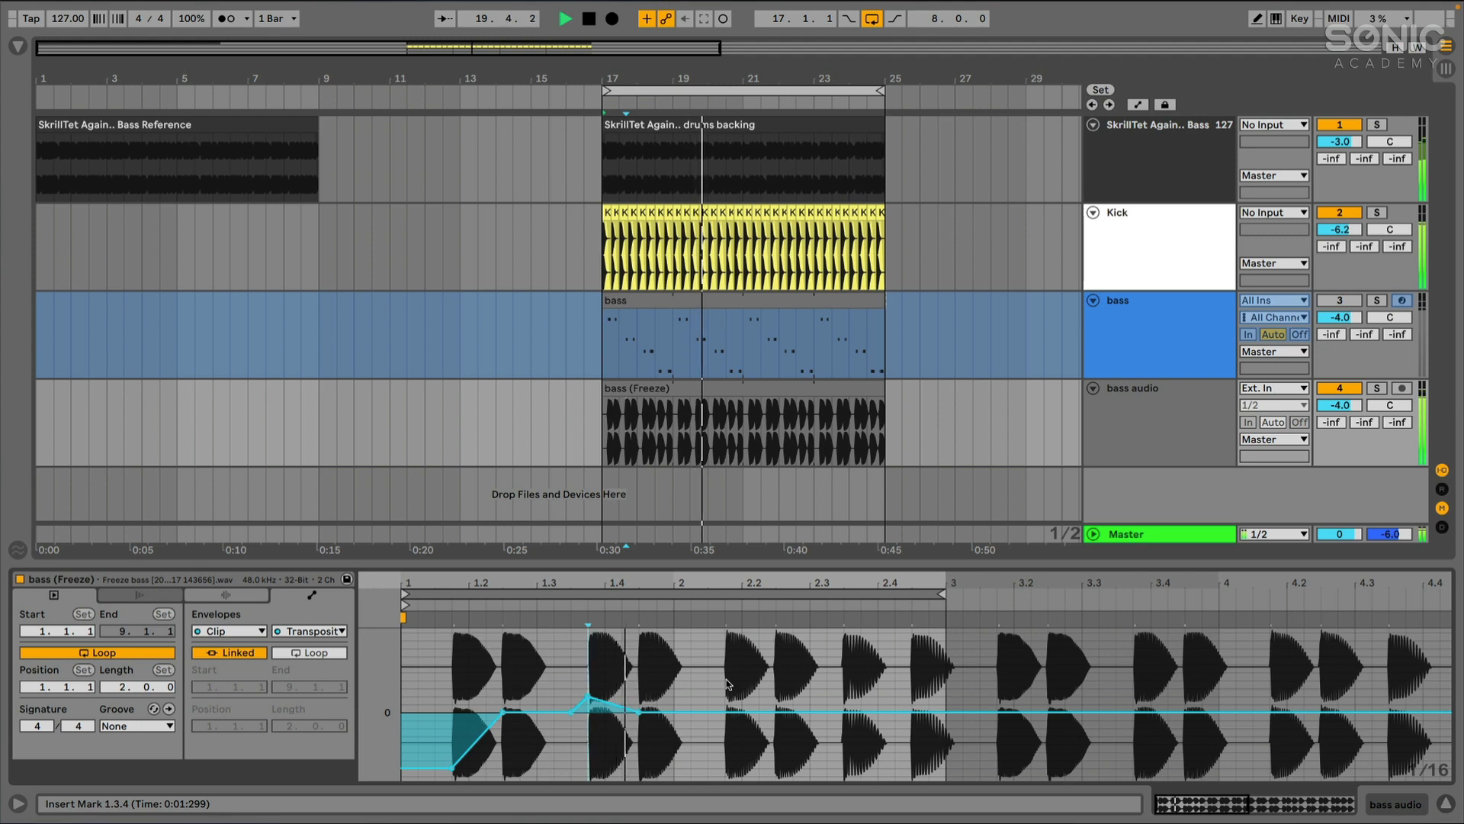
pyautogui.press('space')
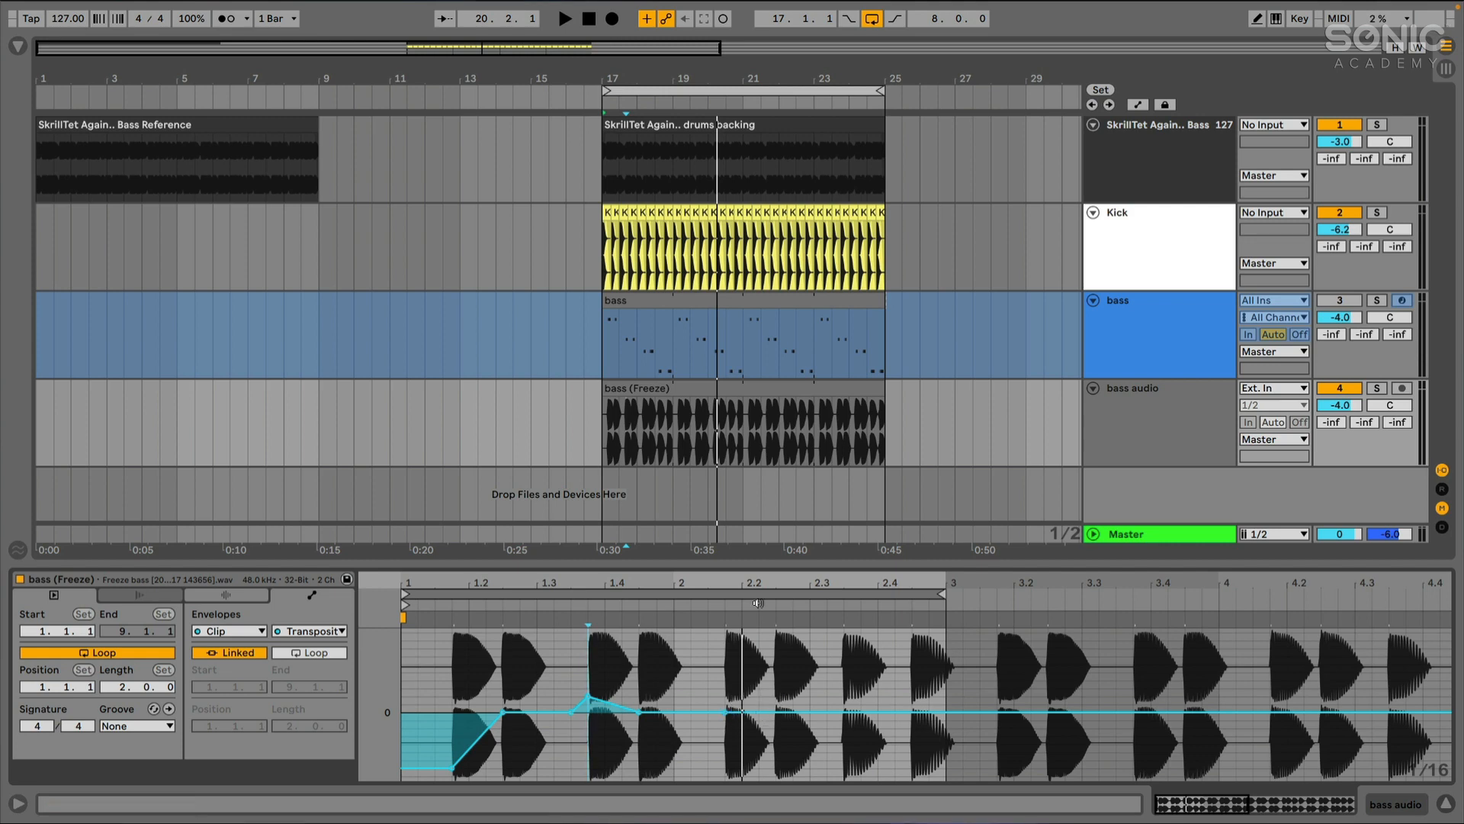
pyautogui.moveTo(760, 580); pyautogui.dragTo(1022, 627)
pyautogui.moveTo(1191, 589); pyautogui.dragTo(1113, 588)
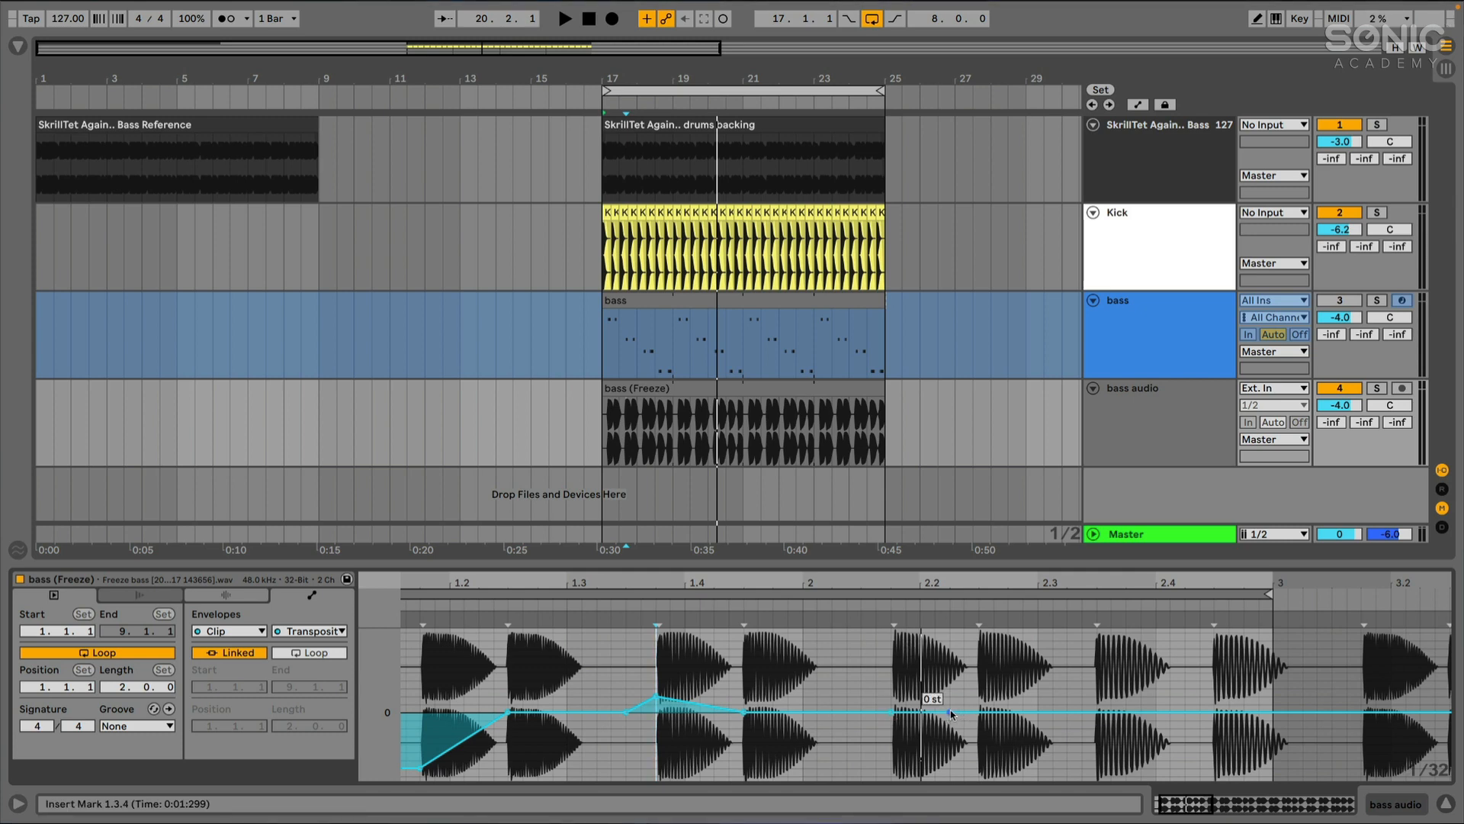
pyautogui.moveTo(951, 712); pyautogui.dragTo(950, 655)
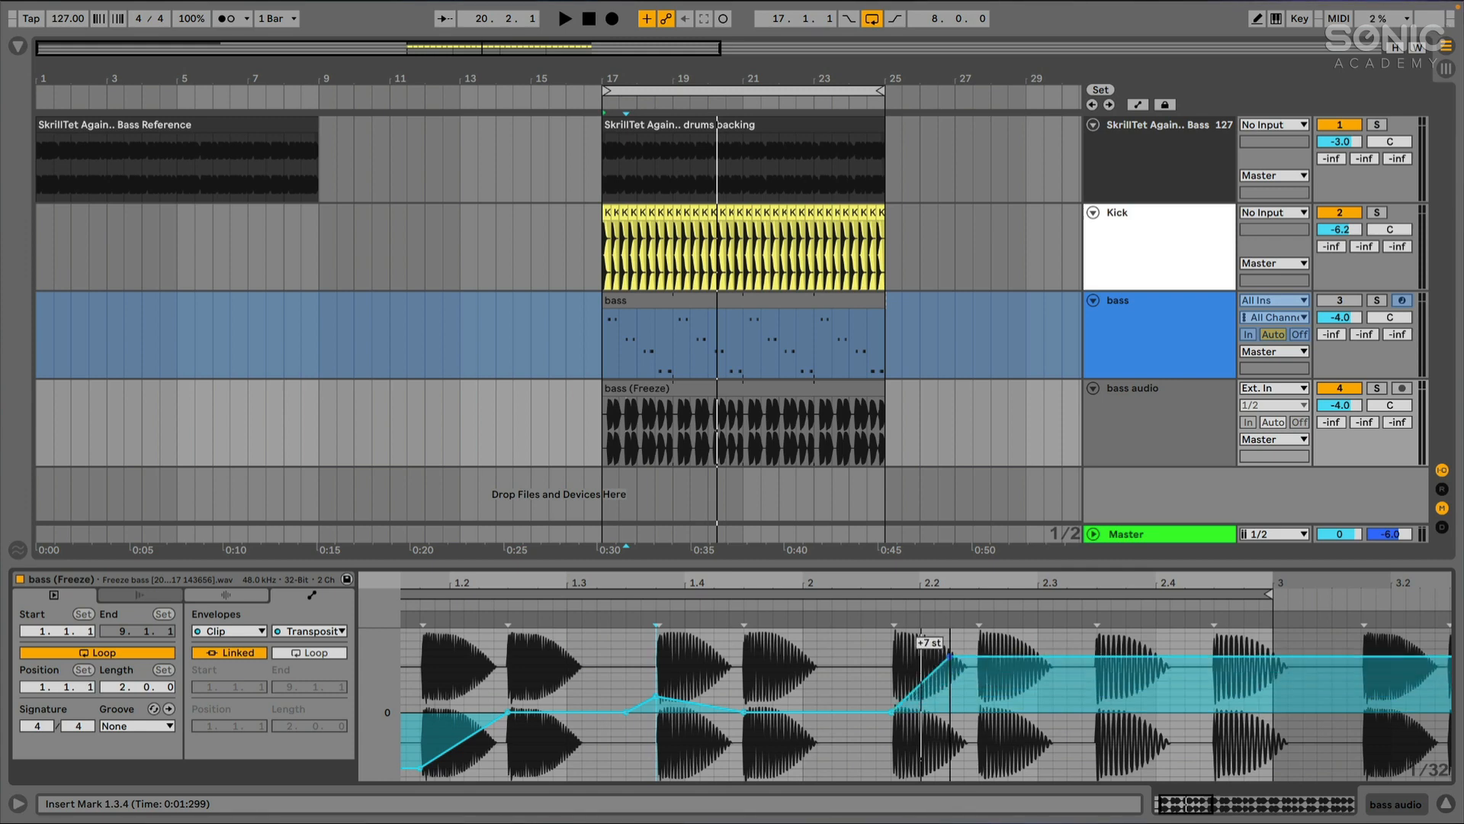
pyautogui.moveTo(984, 658); pyautogui.dragTo(979, 712)
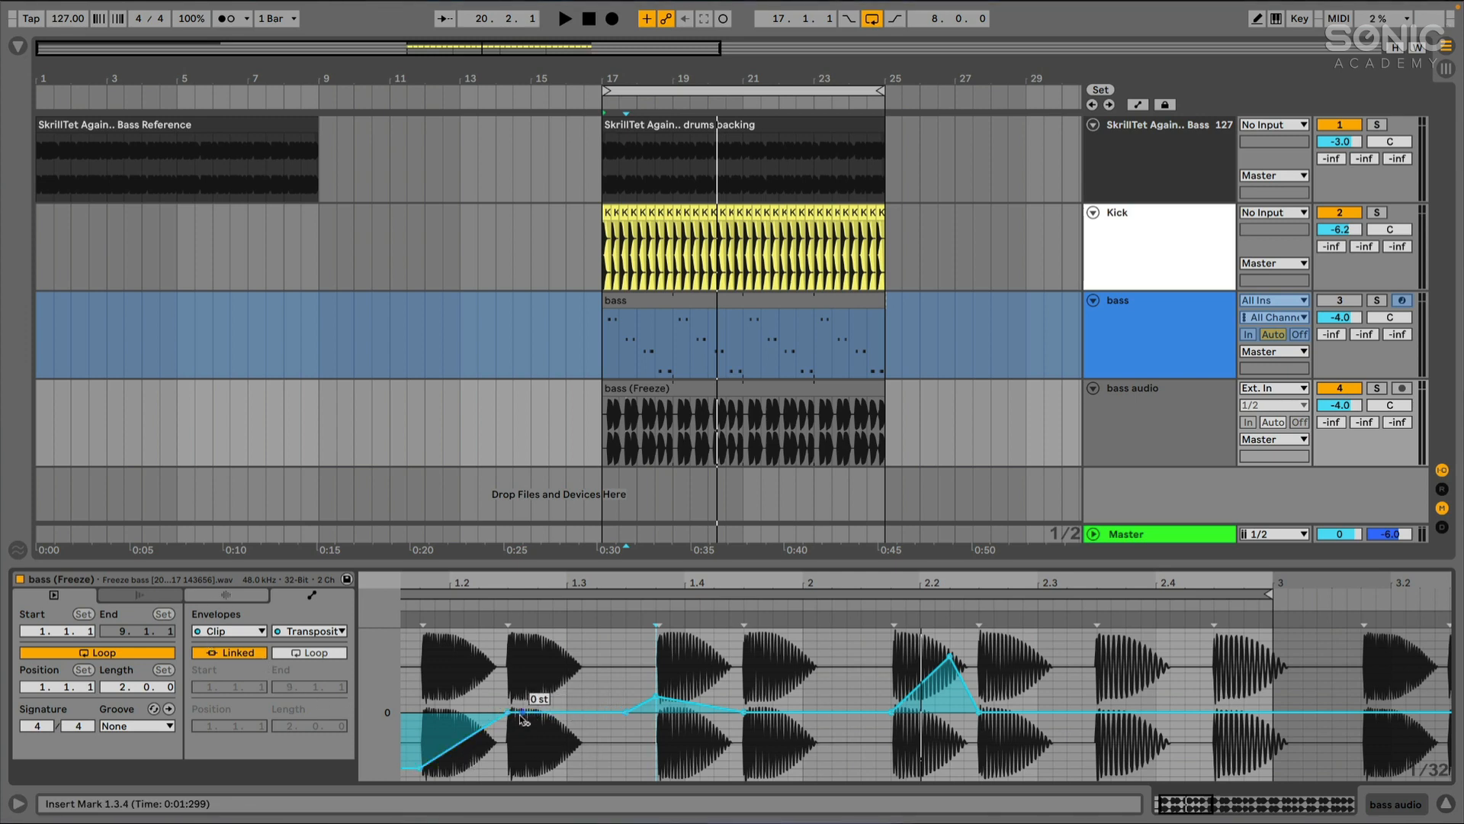
# Check the notes in the bass MIDI clip, then return to the bass audio clip's transposition envelope over its first two bars
pyautogui.click(730, 354)
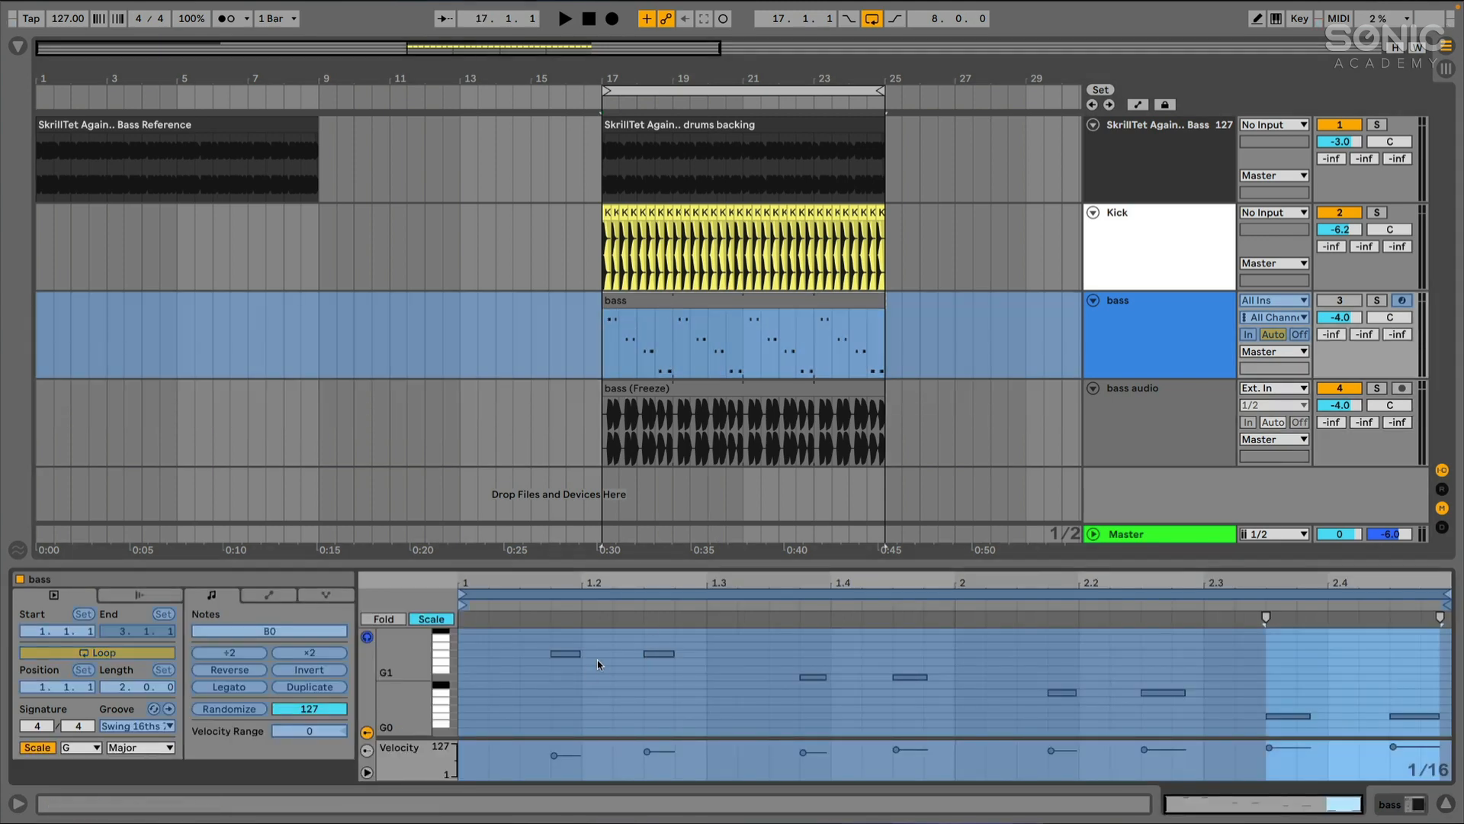
pyautogui.click(701, 388)
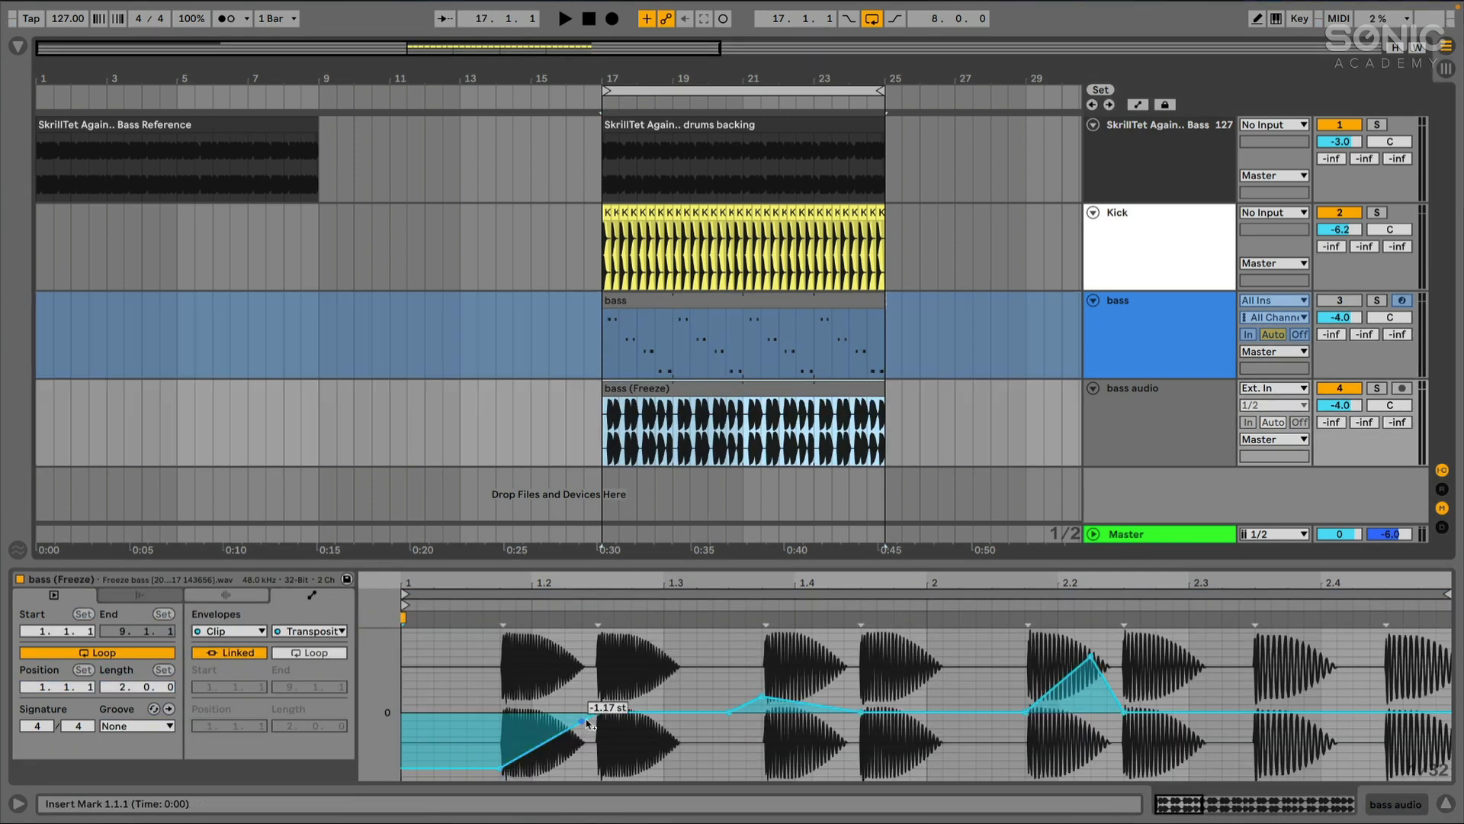
pyautogui.click(584, 720)
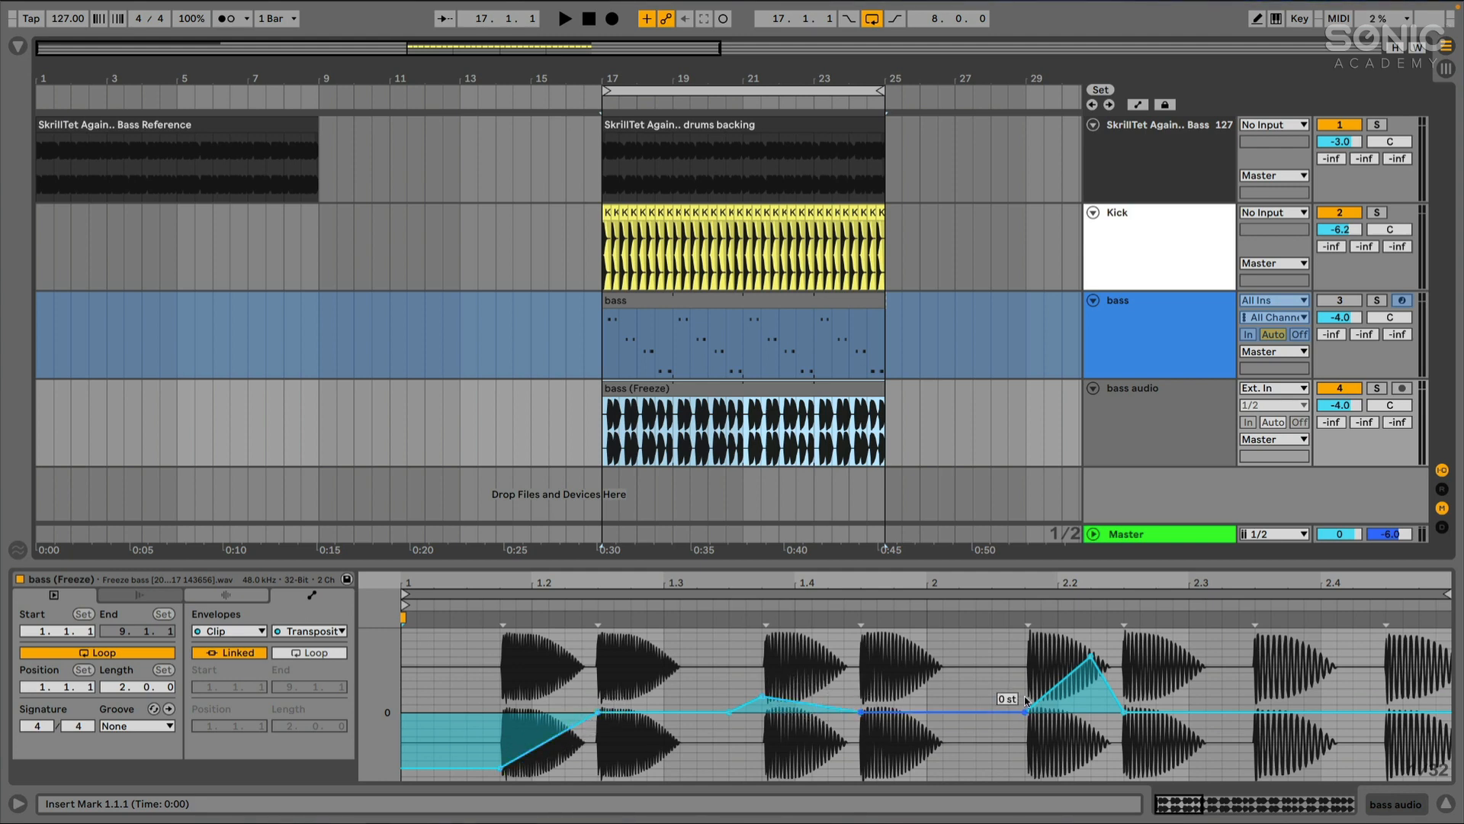
pyautogui.moveTo(705, 592); pyautogui.dragTo(703, 582)
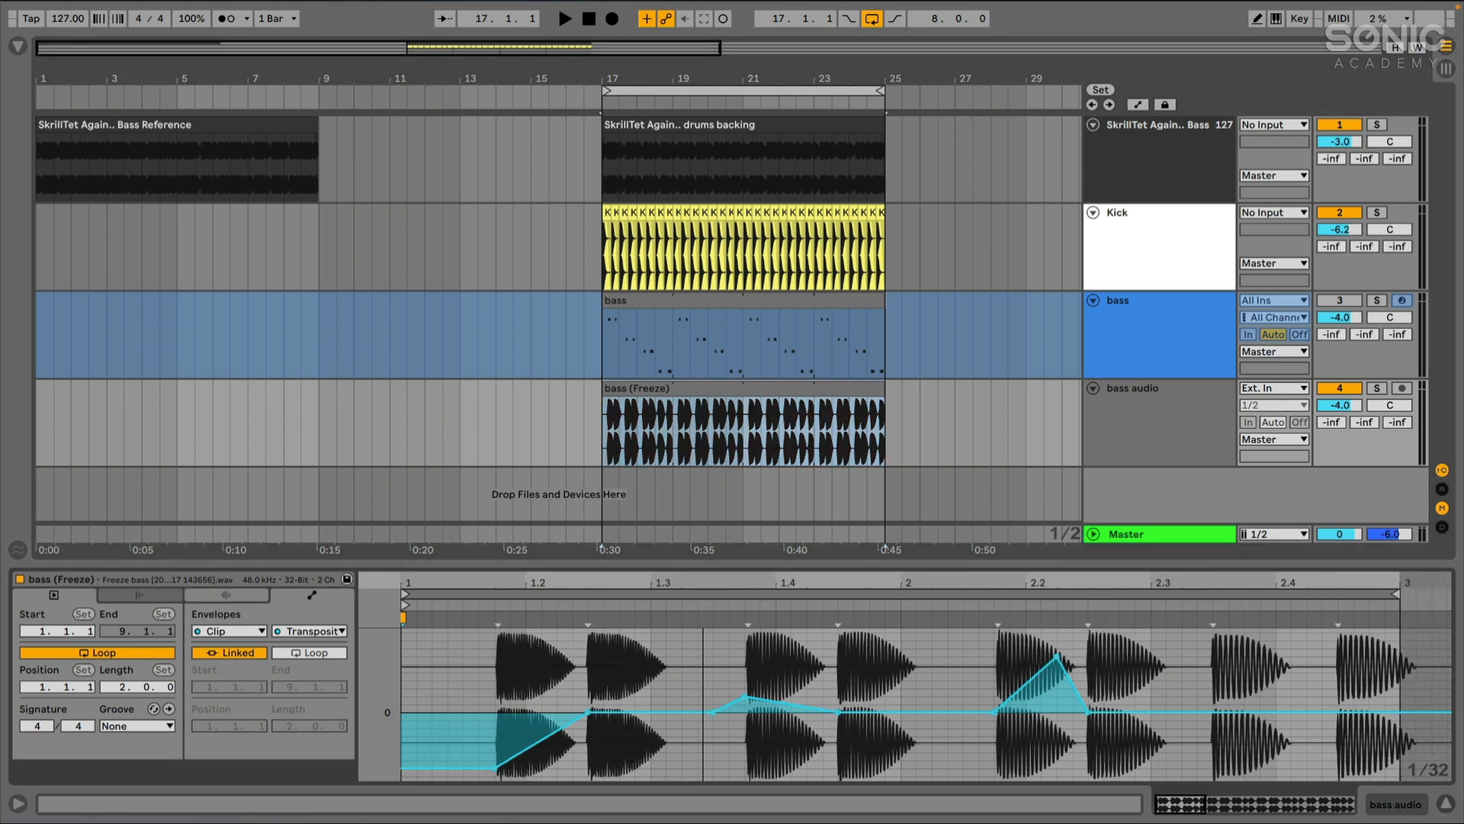
# Play the arrangement loop to hear the transposition bends on the bass audio, then stop playback
pyautogui.press('space')
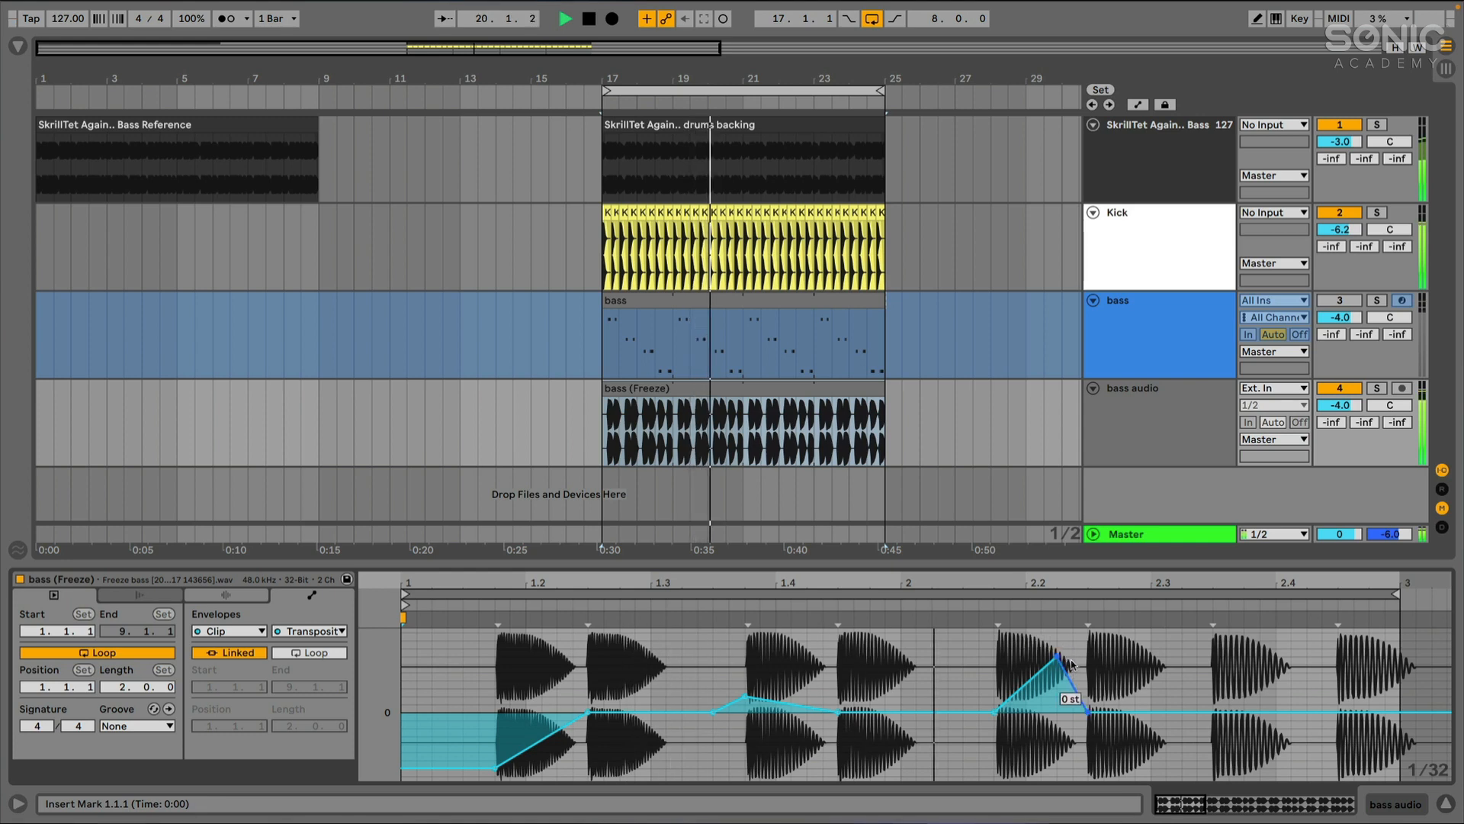
pyautogui.moveTo(1057, 658)
pyautogui.moveTo(1057, 657); pyautogui.dragTo(1057, 741)
pyautogui.scroll(-4, 1045, 713)
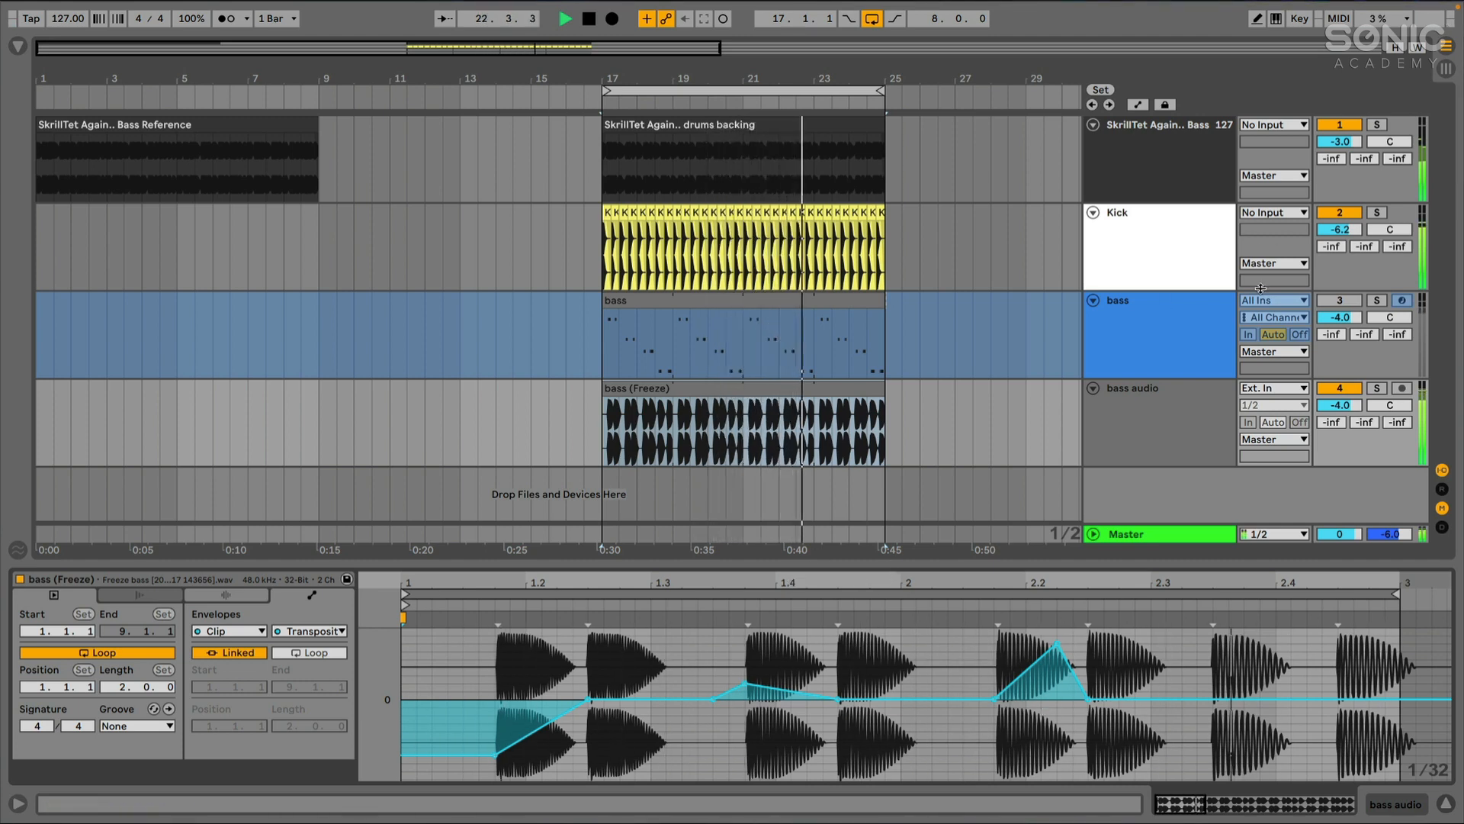
pyautogui.moveTo(752, 111); pyautogui.dragTo(732, 119)
pyautogui.press('space')
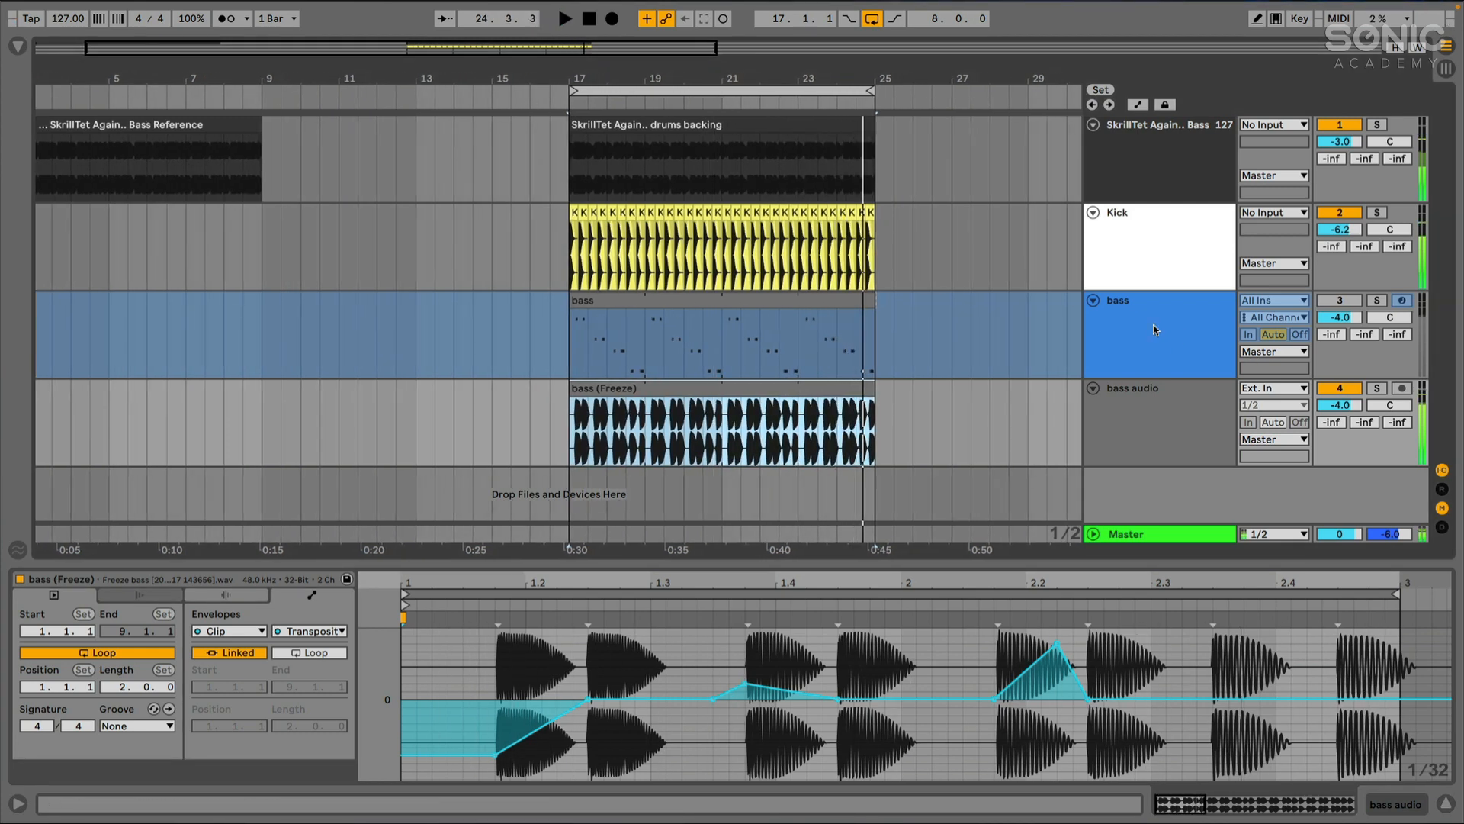
# Unfreeze the bass track and open its Kick 2 instrument window
pyautogui.click(1153, 330)
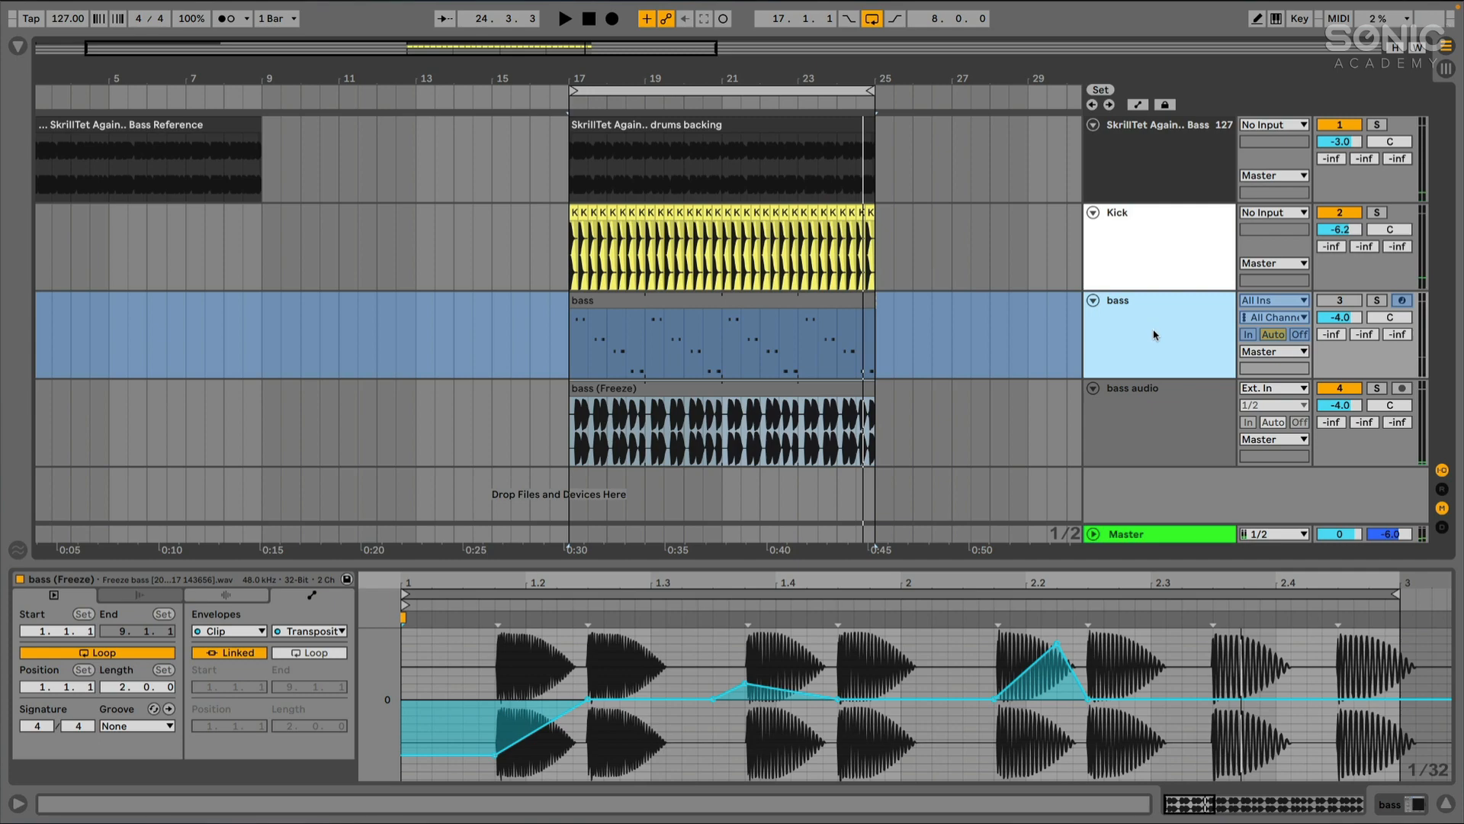
pyautogui.click(1154, 334)
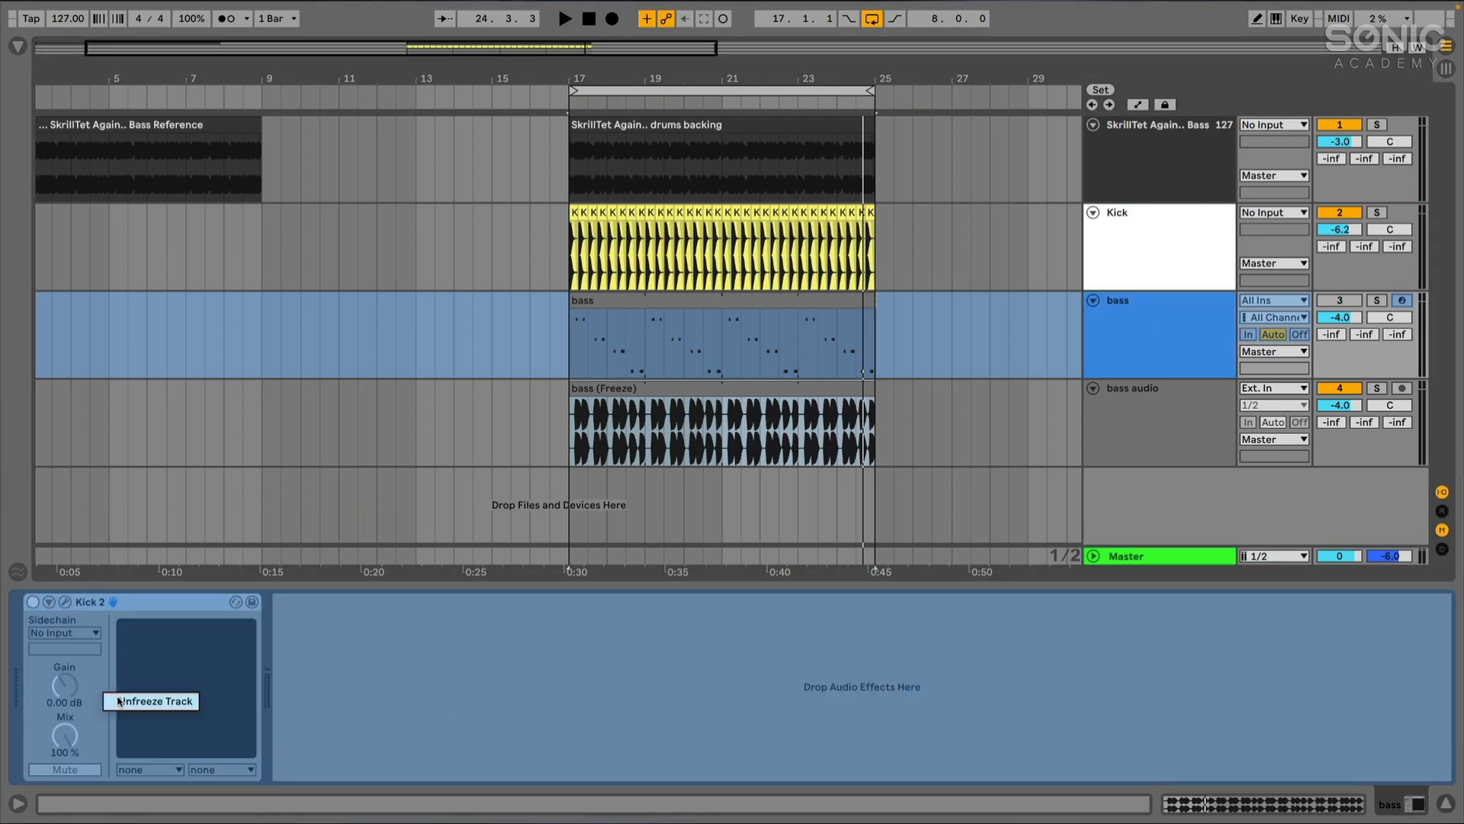
pyautogui.click(79, 616)
pyautogui.click(66, 602)
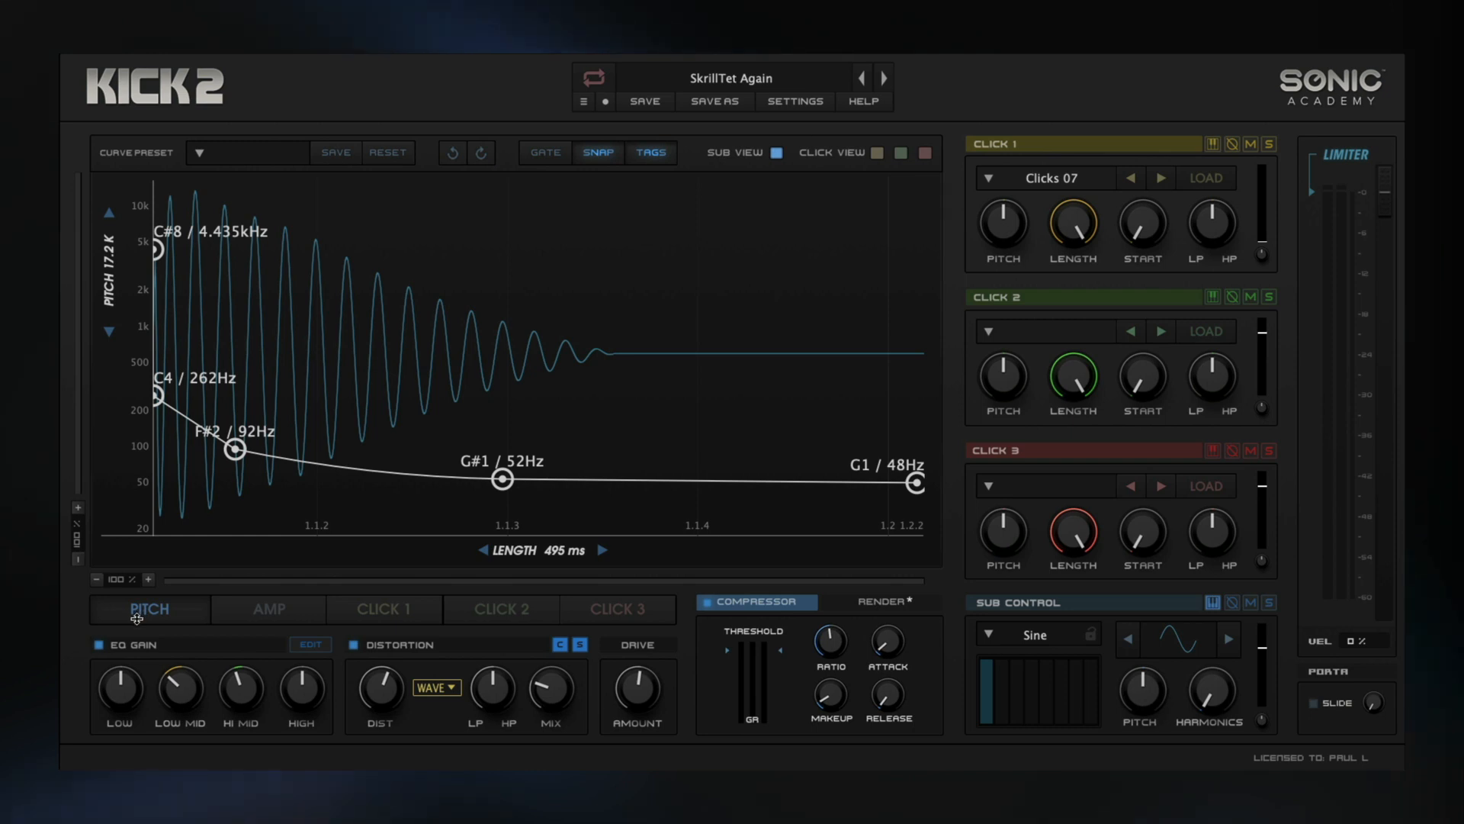
pyautogui.click(310, 644)
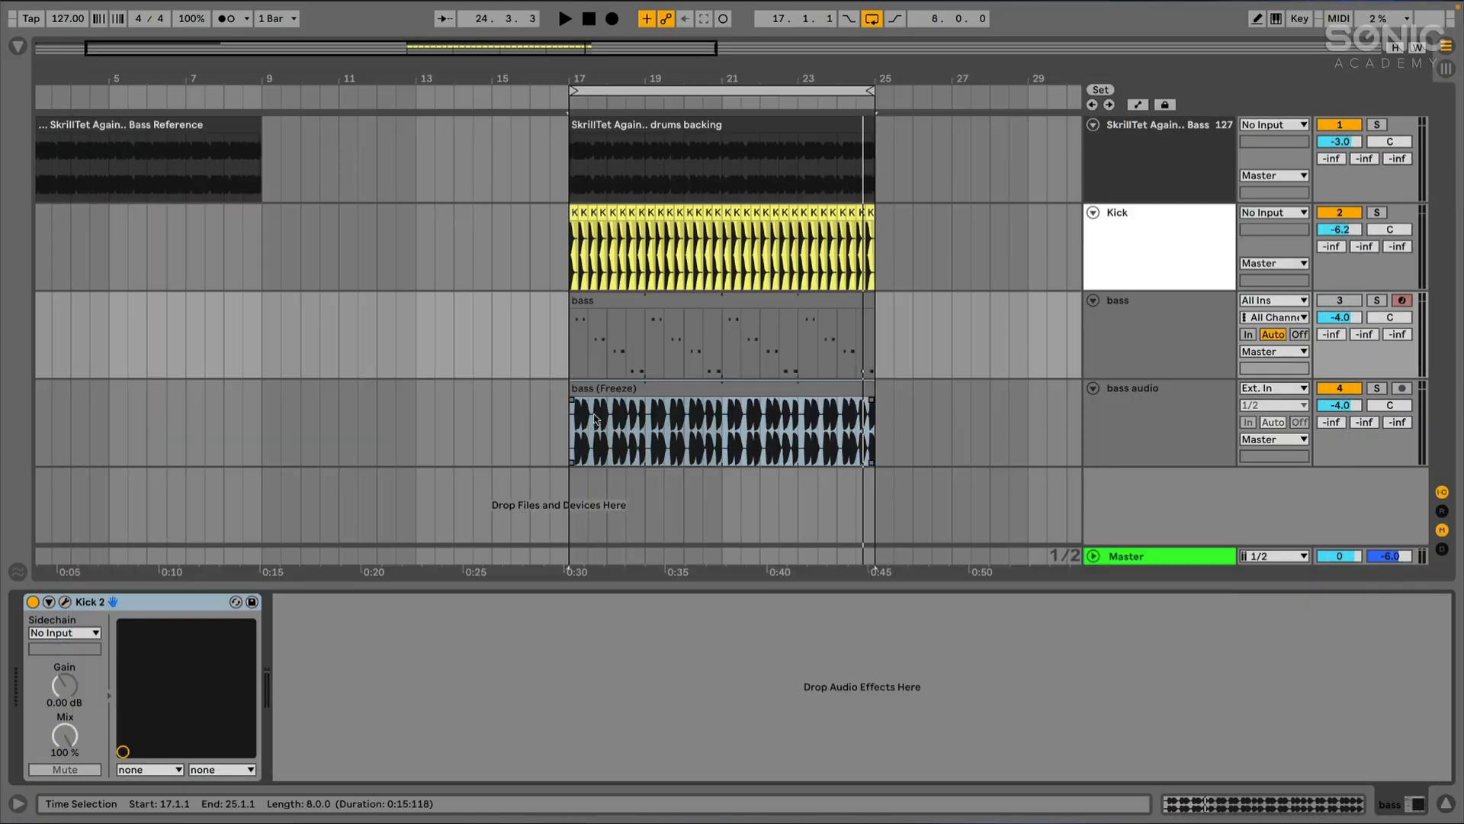
# Review the bass audio clip's envelope, reopen Kick 2 on the bass track, try the Sub Control pitch, leave it at 0.00, and close the plugin
pyautogui.doubleClick(596, 419)
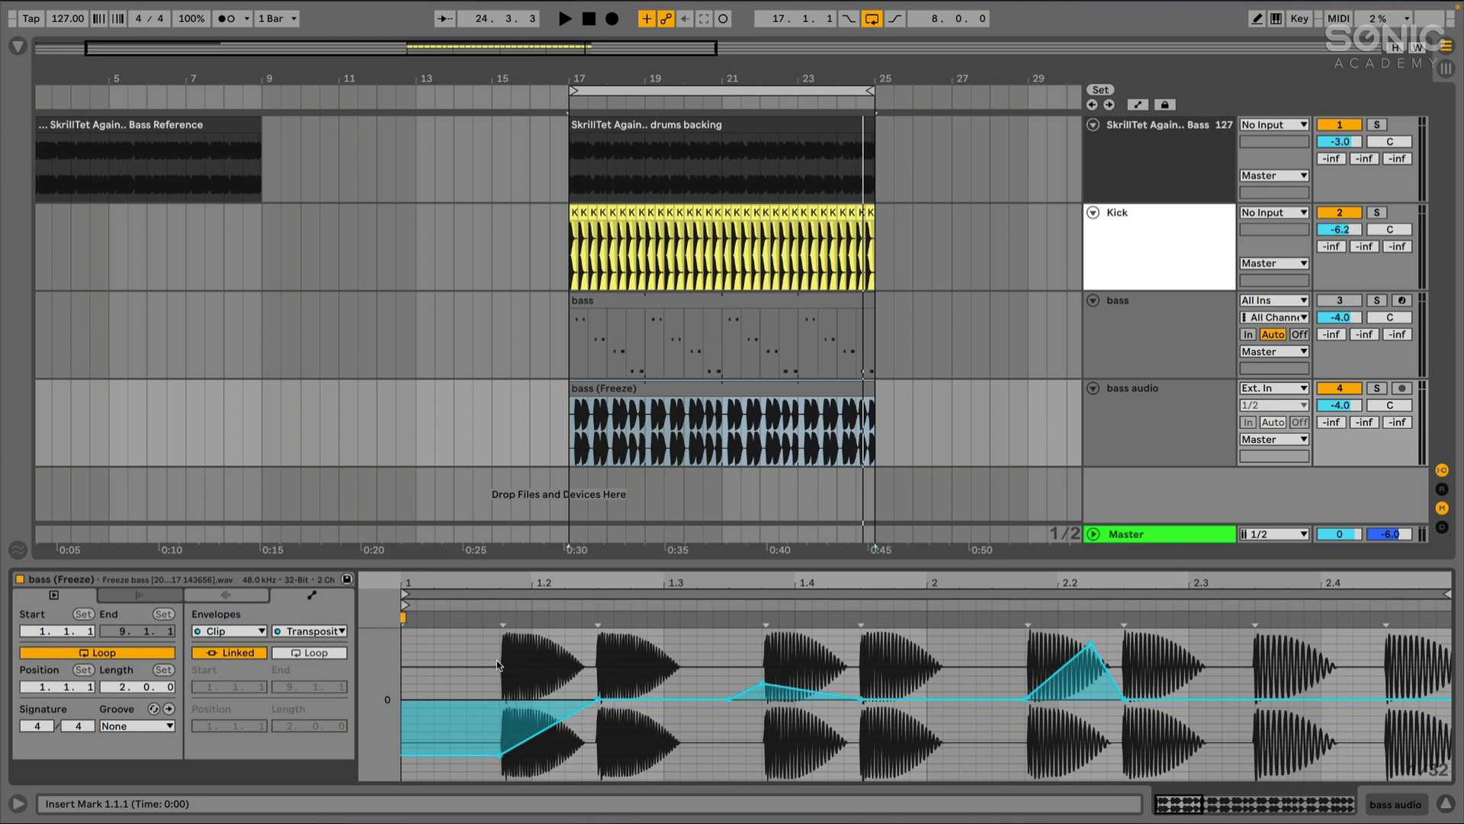
pyautogui.click(649, 303)
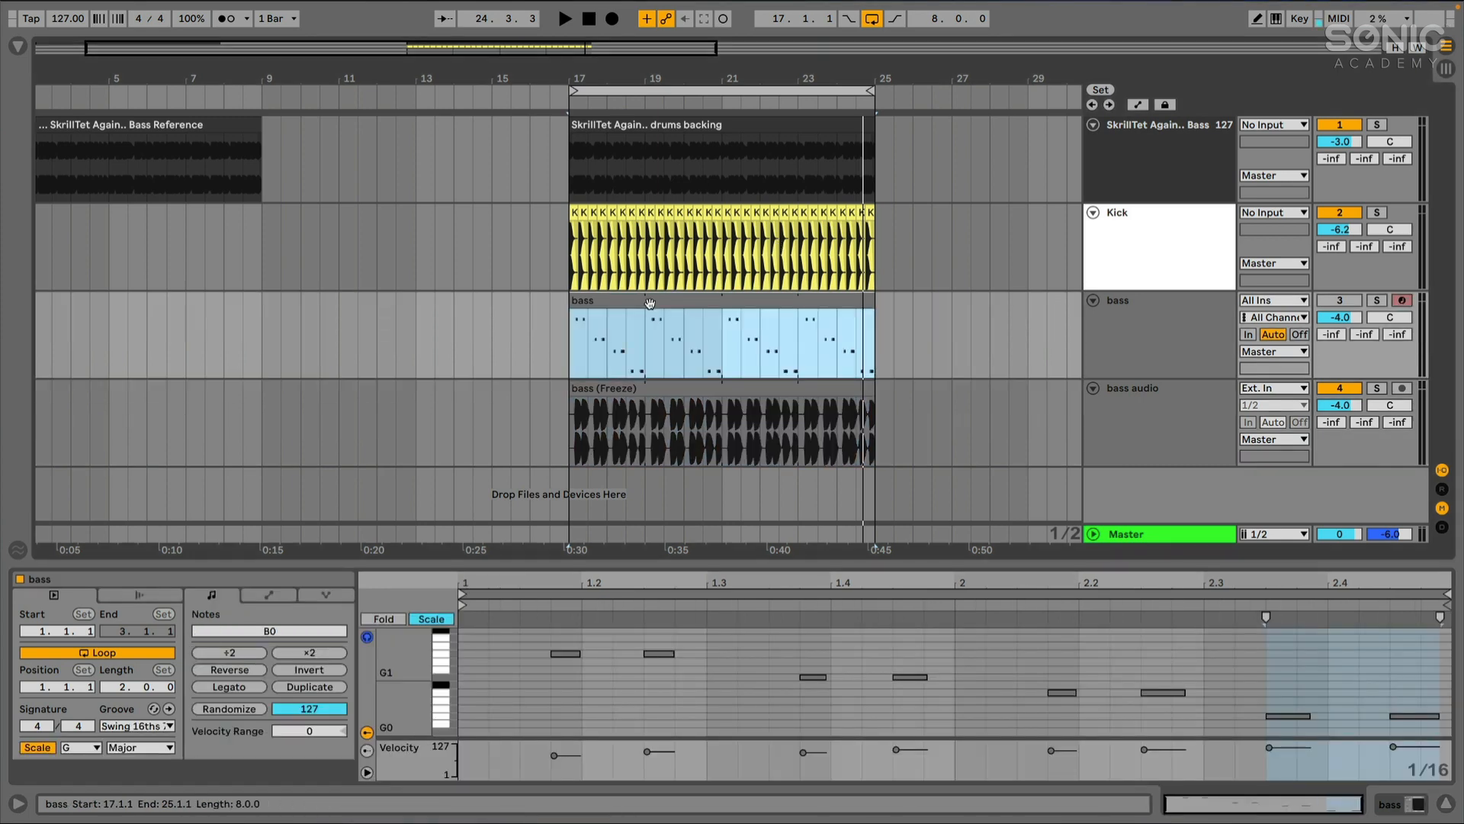
pyautogui.hotkey('shift', 'Tab')
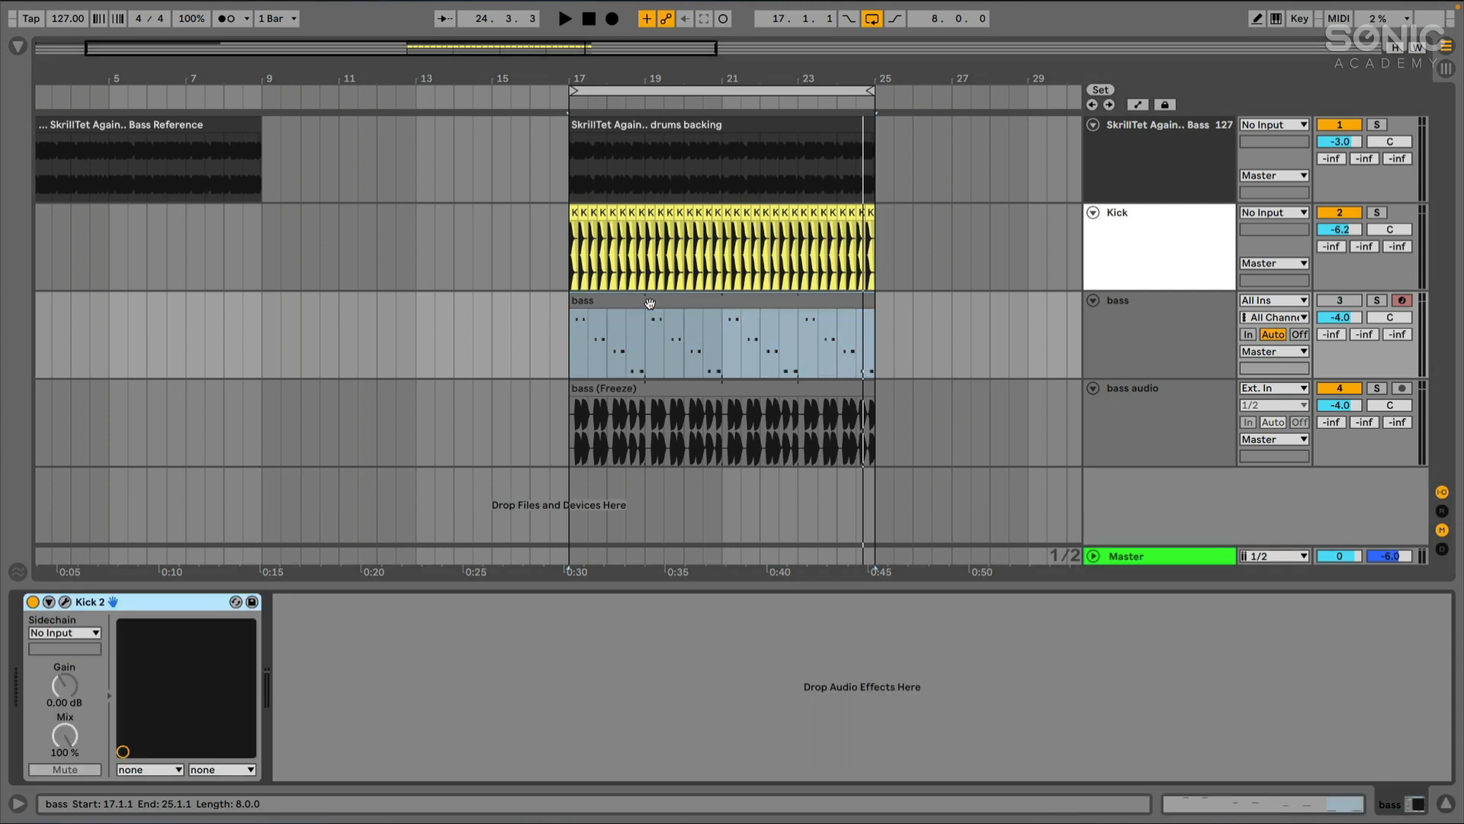
pyautogui.click(65, 601)
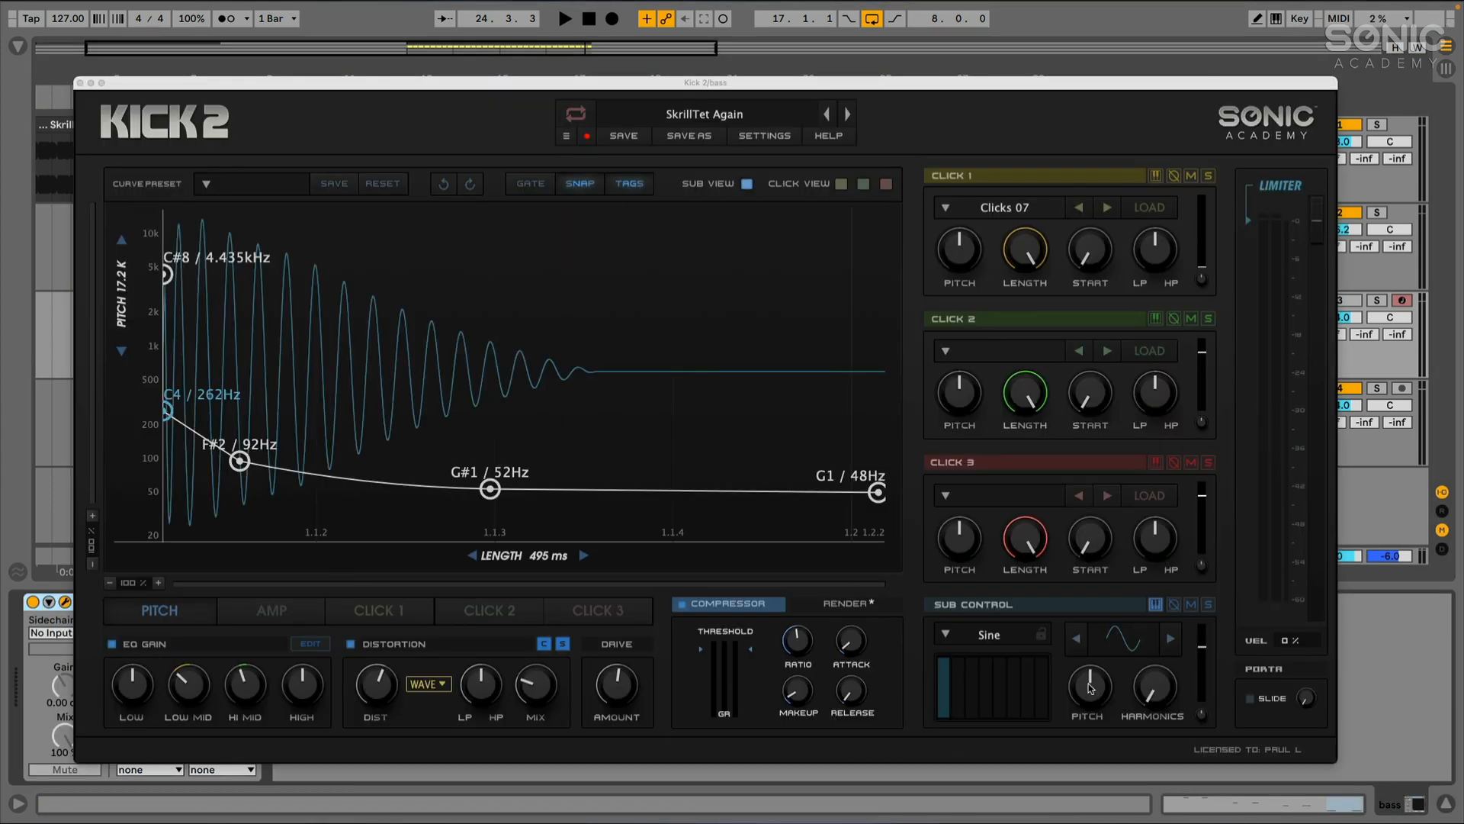
pyautogui.moveTo(1091, 685)
pyautogui.mouseDown()
pyautogui.moveTo(1088, 703)
pyautogui.moveTo(1086, 678)
pyautogui.mouseUp()
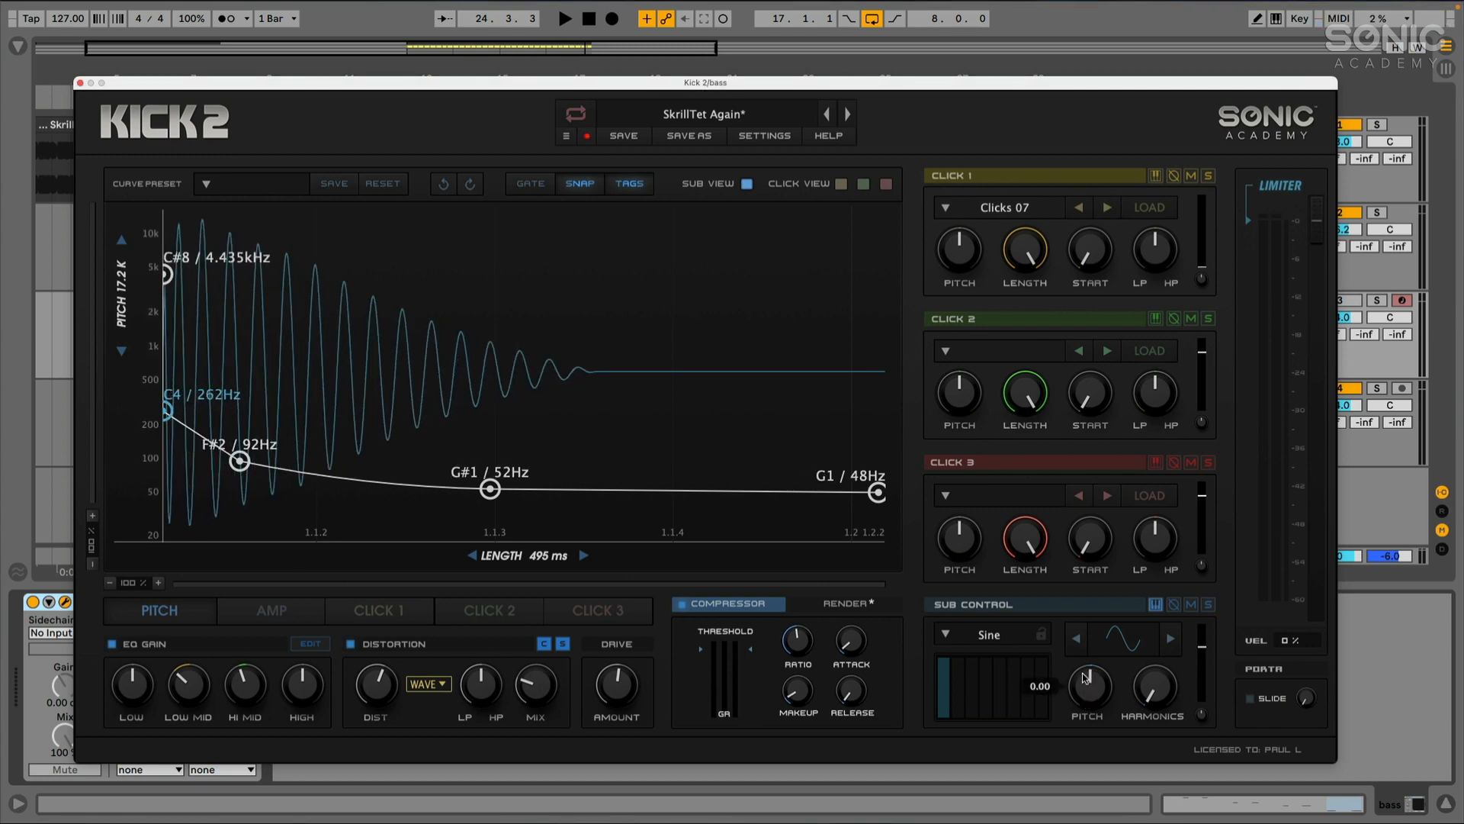
pyautogui.click(81, 83)
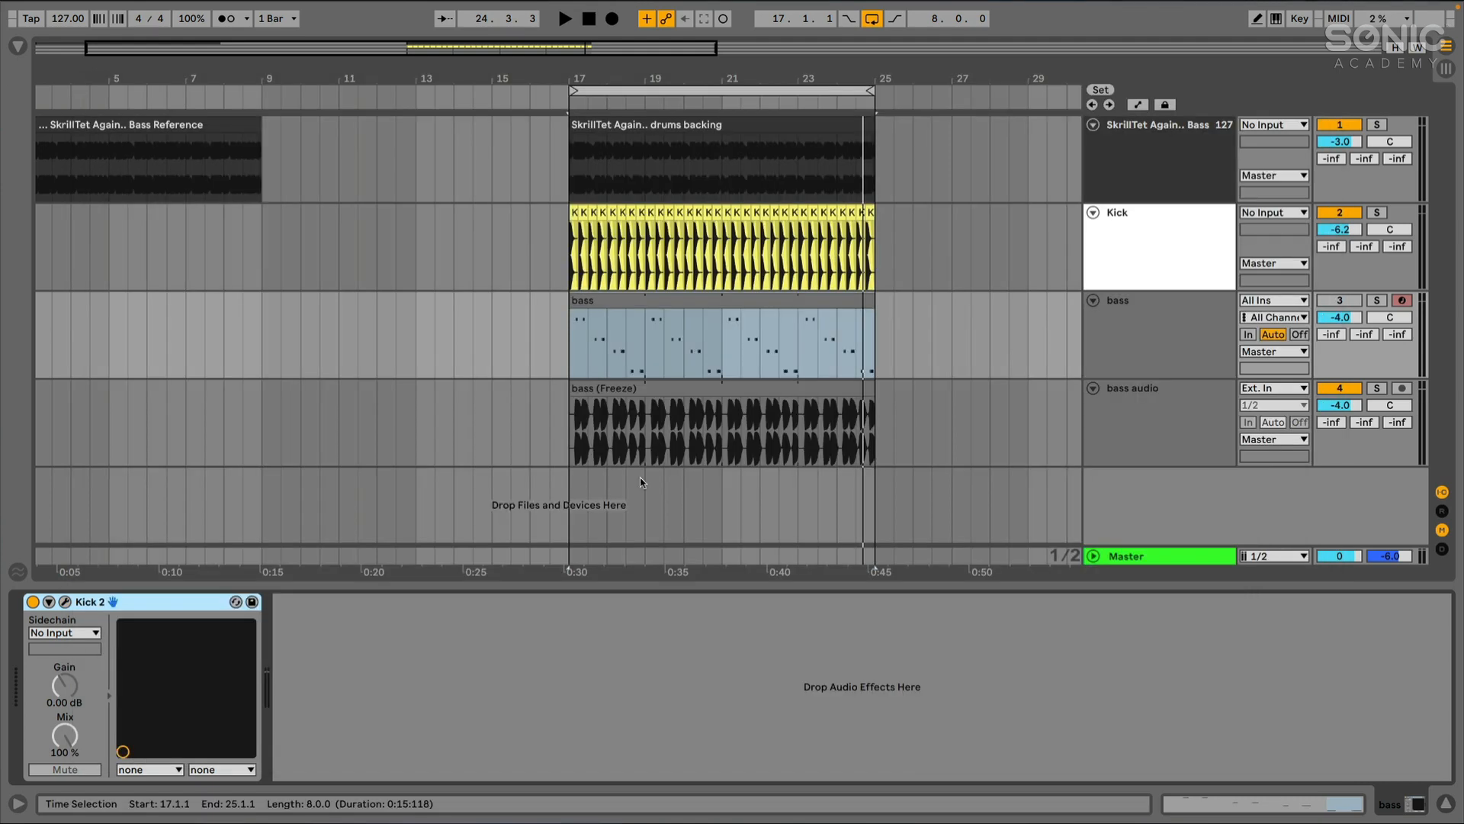
# Look over the bass audio clip's transposition envelope again, then reopen Kick 2 from the bass MIDI track
pyautogui.click(642, 391)
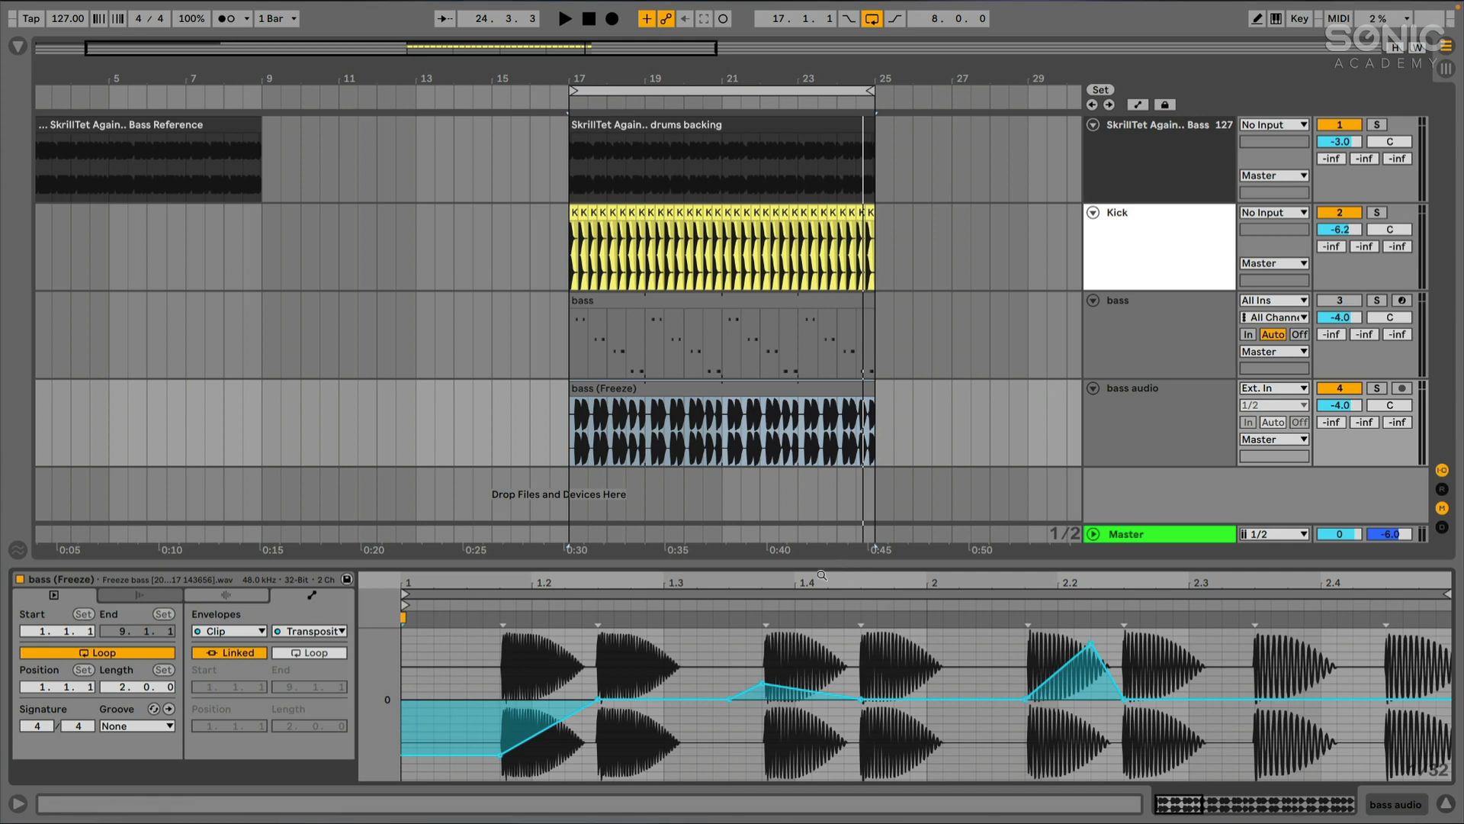
pyautogui.moveTo(776, 564); pyautogui.dragTo(775, 570)
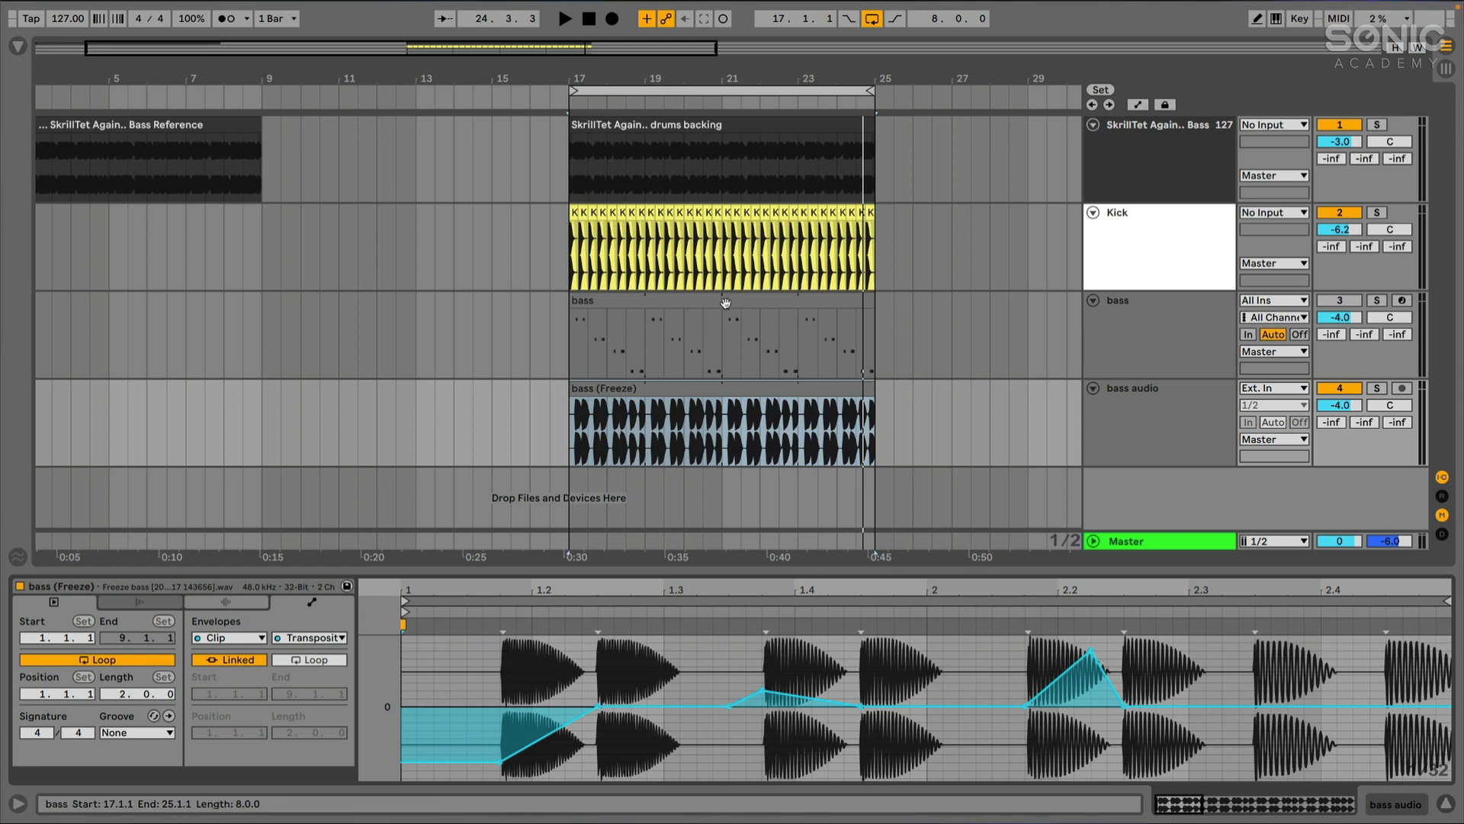
pyautogui.click(688, 299)
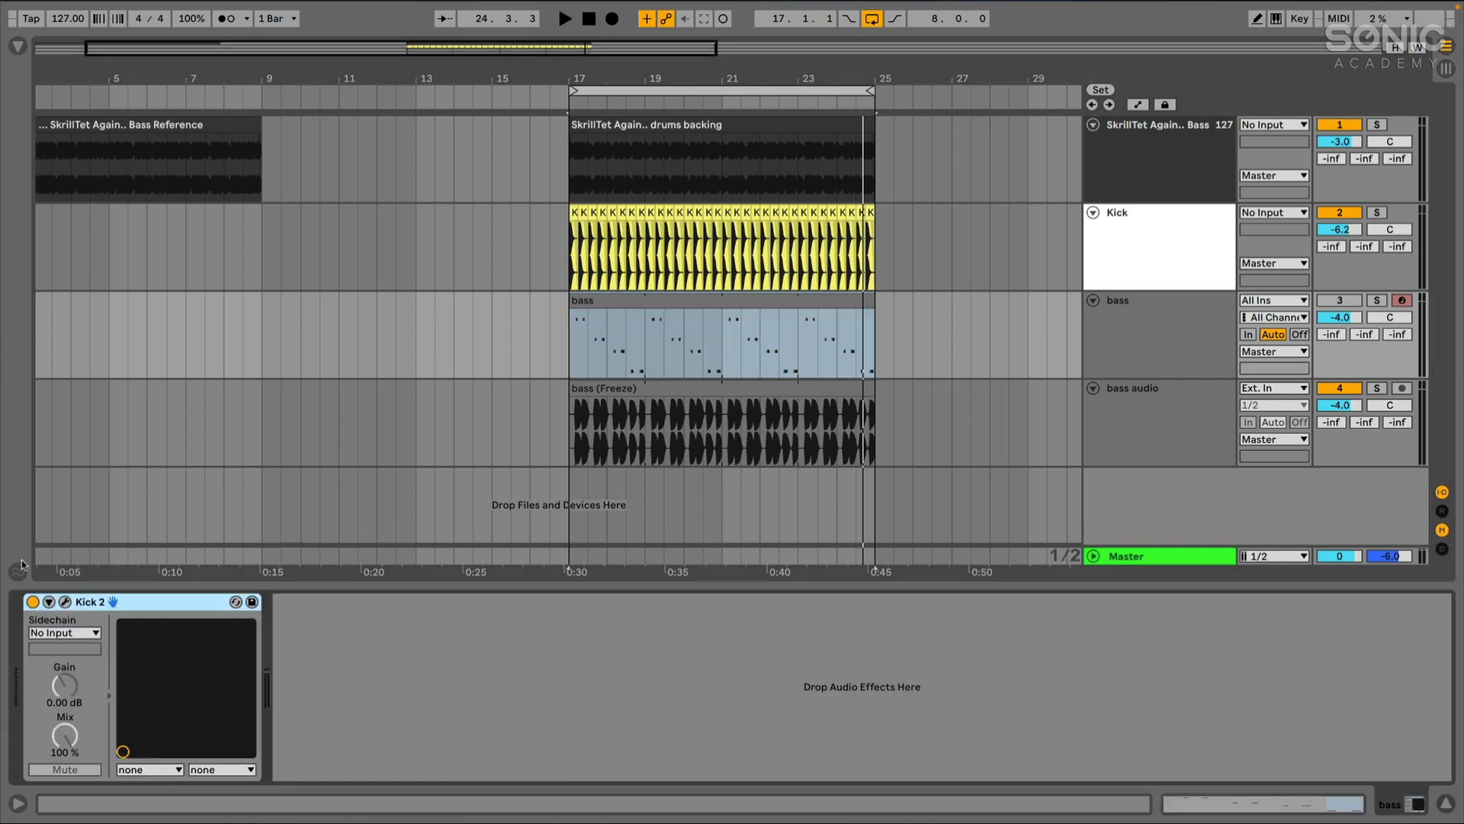
pyautogui.hotkey('shift', 'Tab')
pyautogui.click(65, 601)
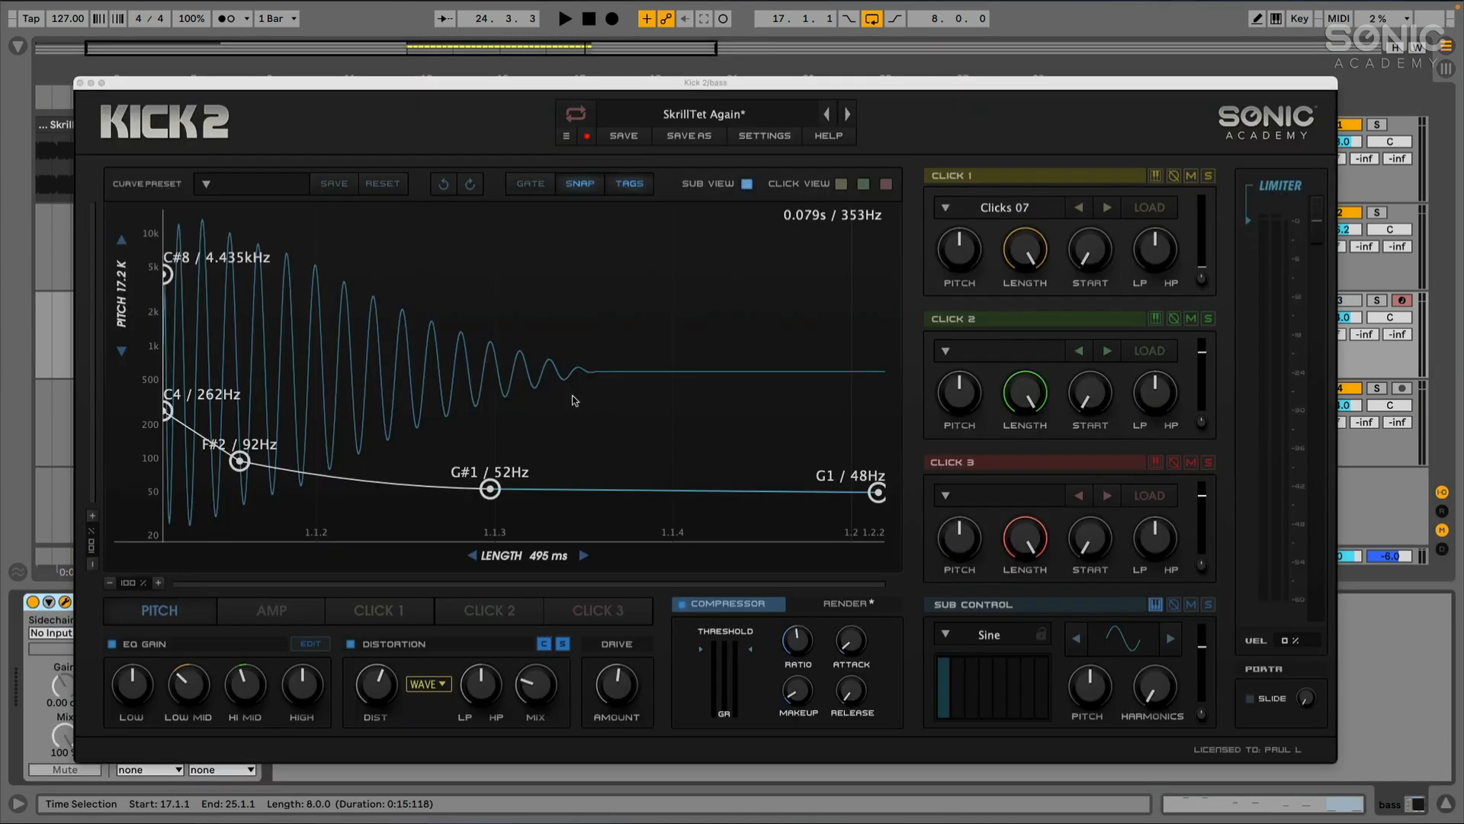